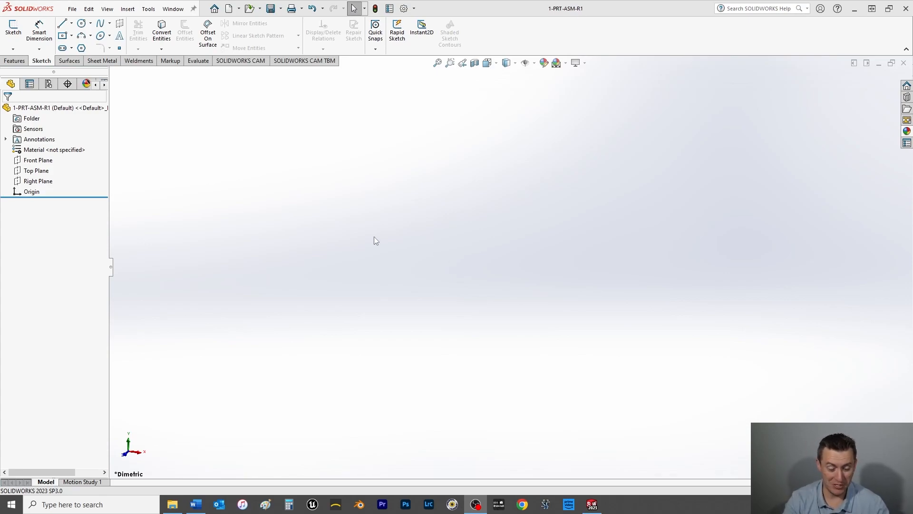
Step: Start a sketch on the Front Plane and draw a center rectangle from the origin, about 4.75 in tall
click(42, 161)
key(ctrl+8)
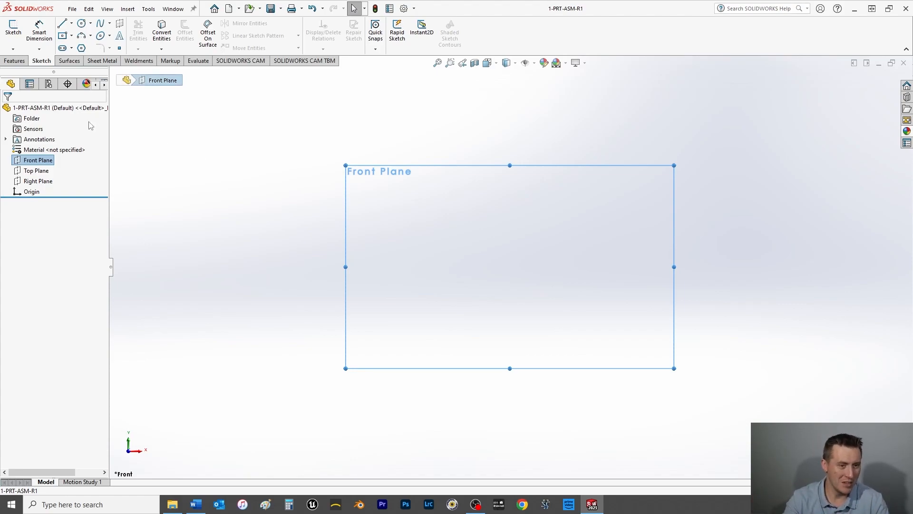
click(19, 34)
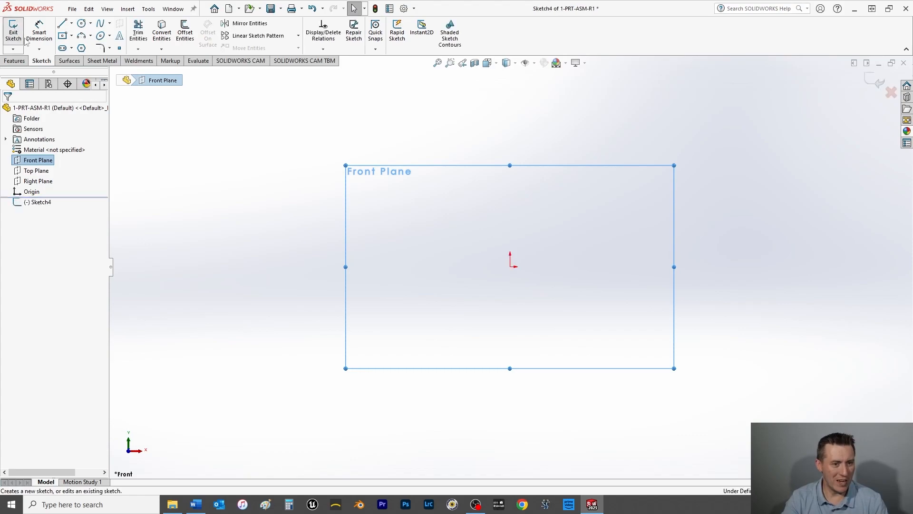
click(63, 36)
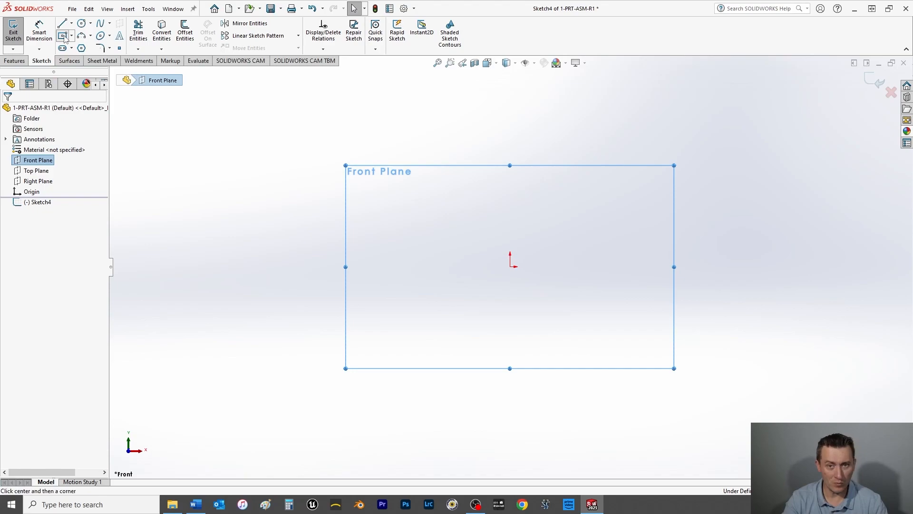
click(511, 266)
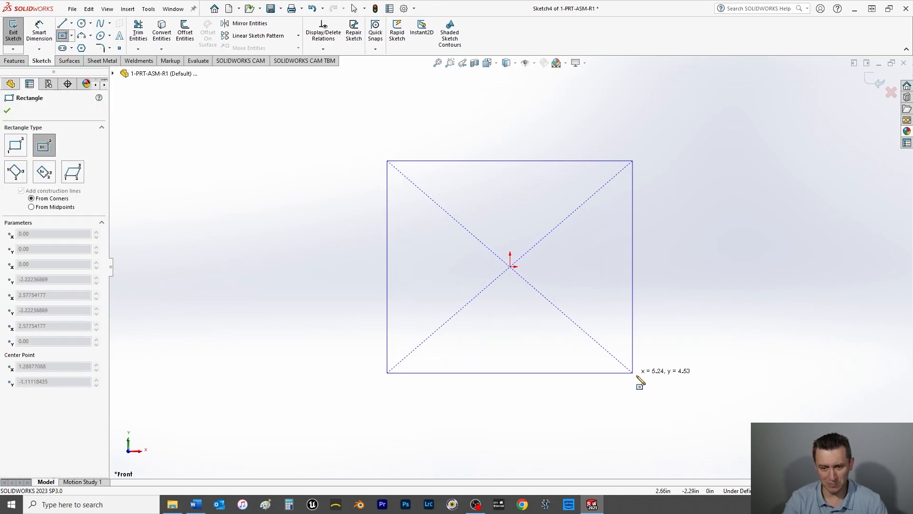
click(641, 378)
key(Escape)
Step: Dimension the rectangle's left vertical side to 7 in
click(38, 38)
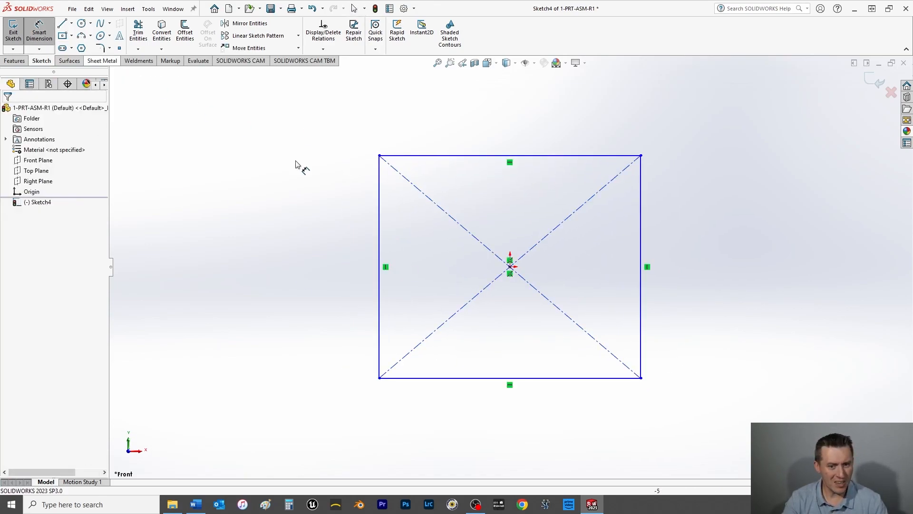
click(379, 233)
click(339, 252)
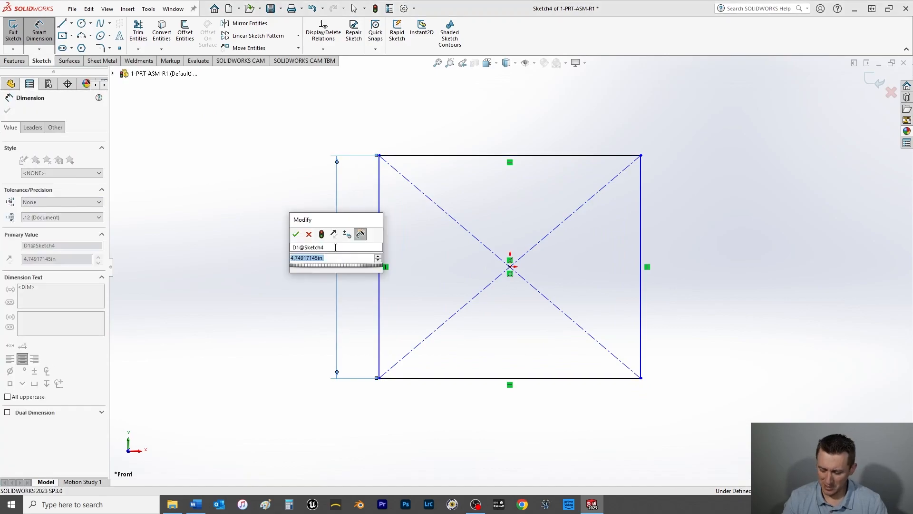
text(7)
key(Return)
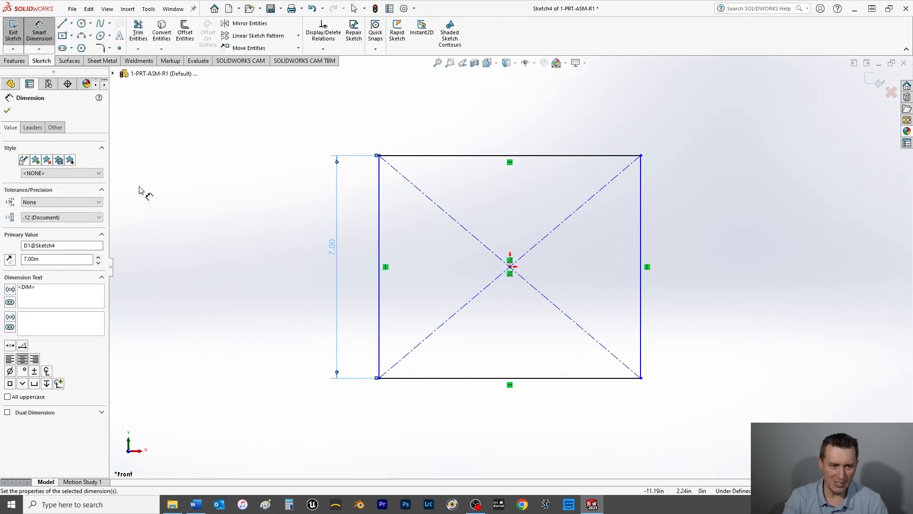
click(7, 111)
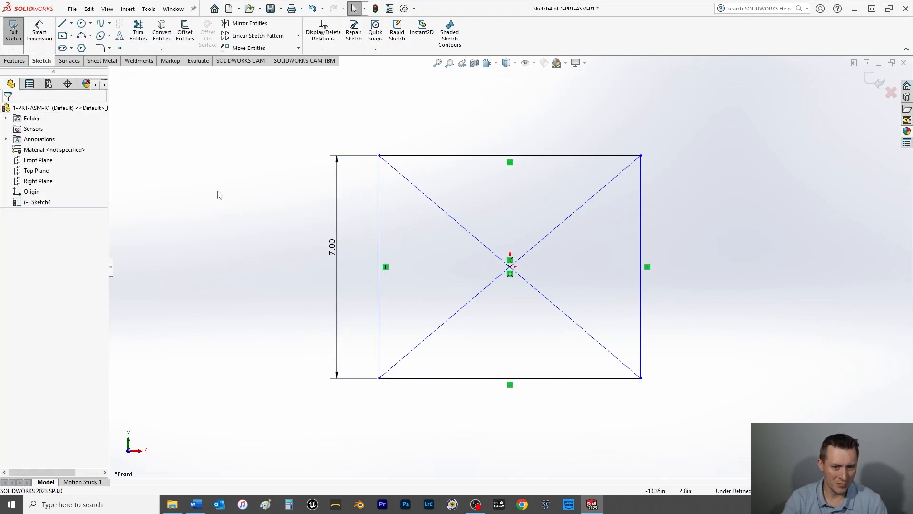
Step: Add an Equal relation between the rectangle's left vertical side and its upper horizontal side
click(379, 243)
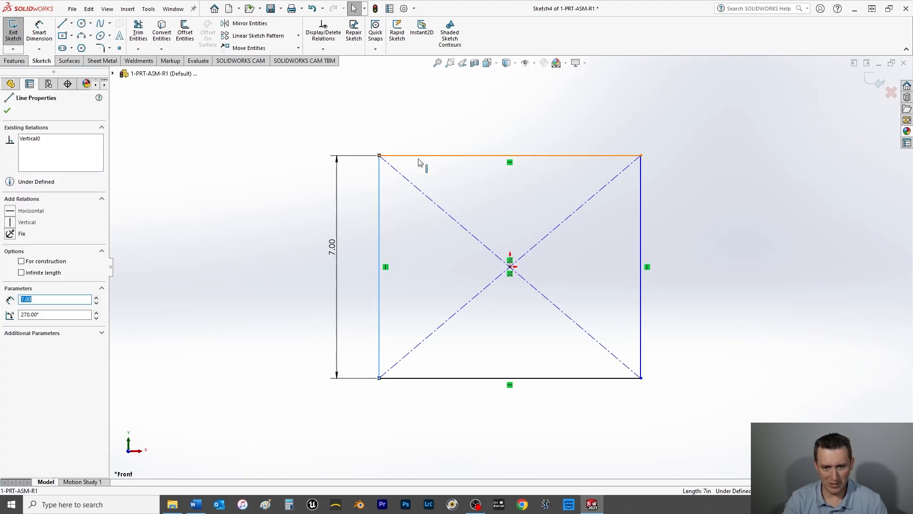
ctrl+click(421, 156)
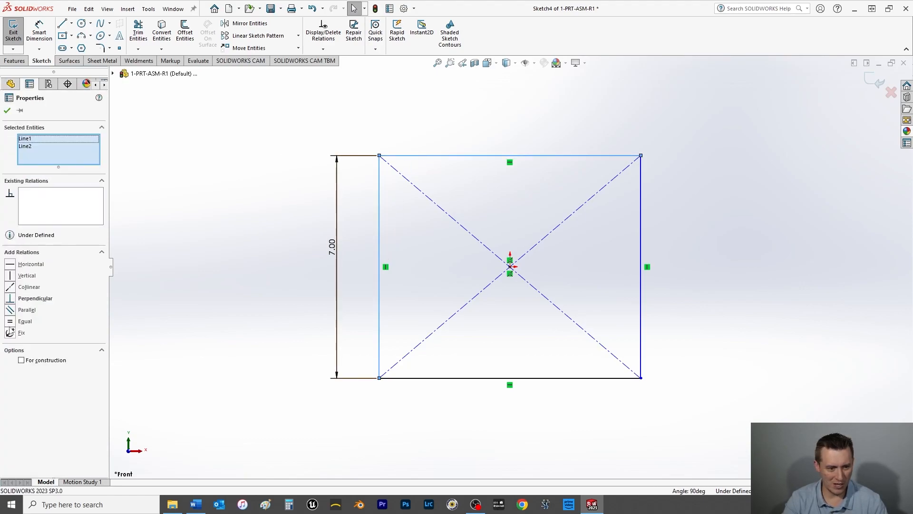
click(10, 324)
click(5, 110)
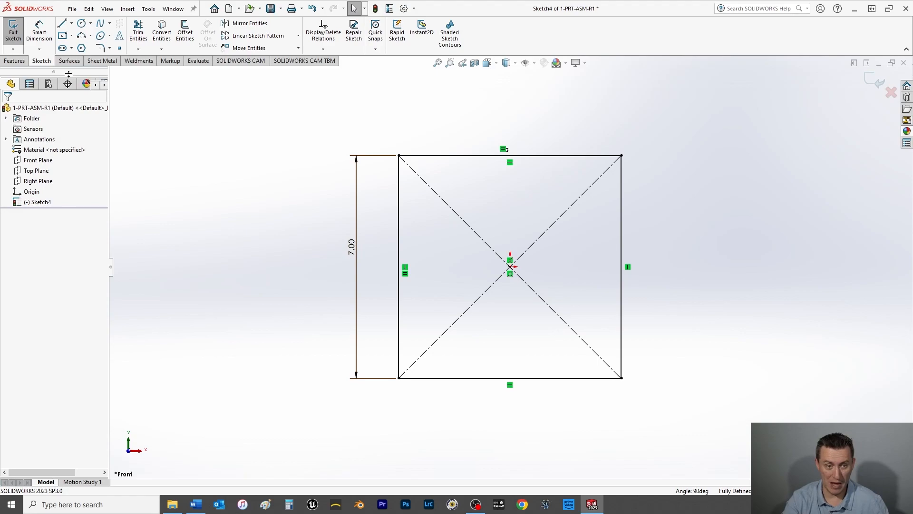
Step: Extrude the square sketch 7 in as a Mid Plane boss and save the part
click(15, 63)
click(19, 33)
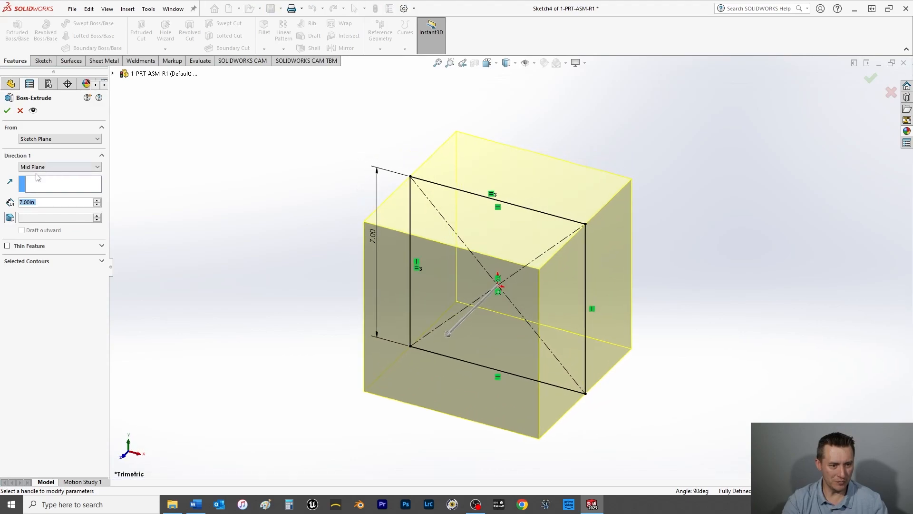
click(43, 168)
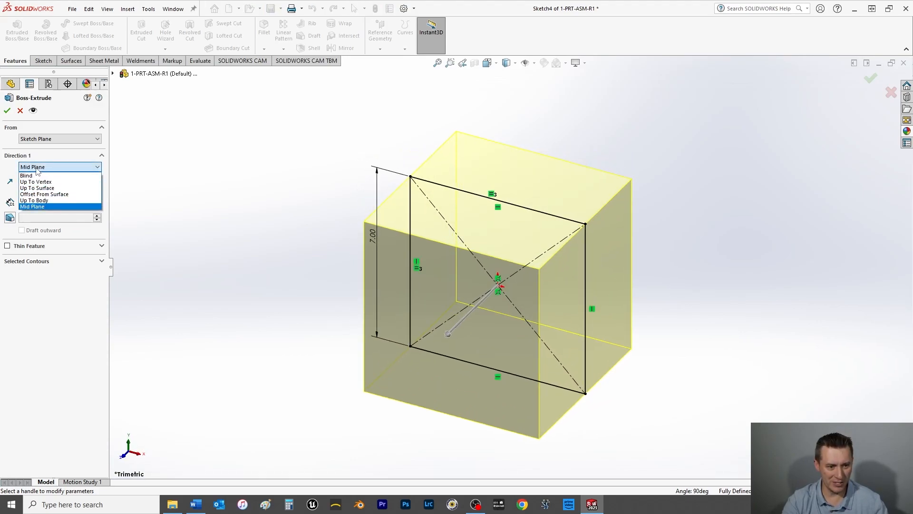
click(33, 175)
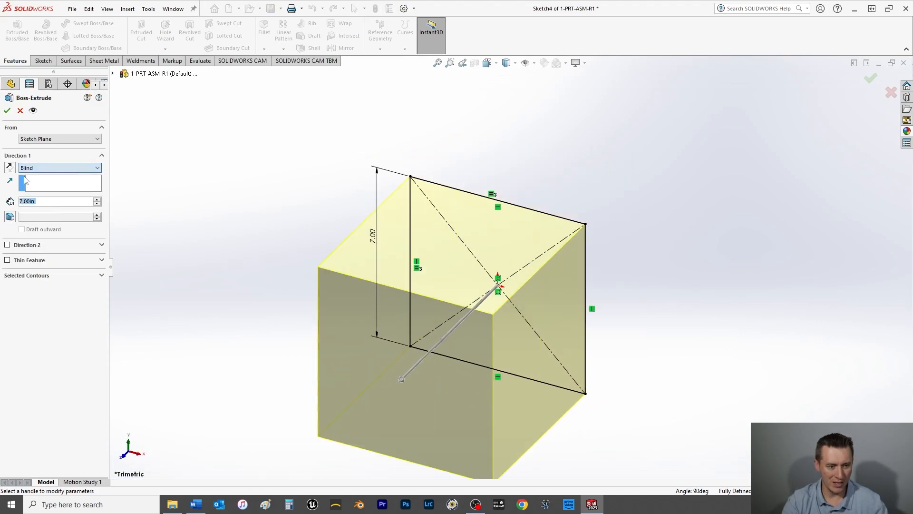
click(35, 168)
click(48, 212)
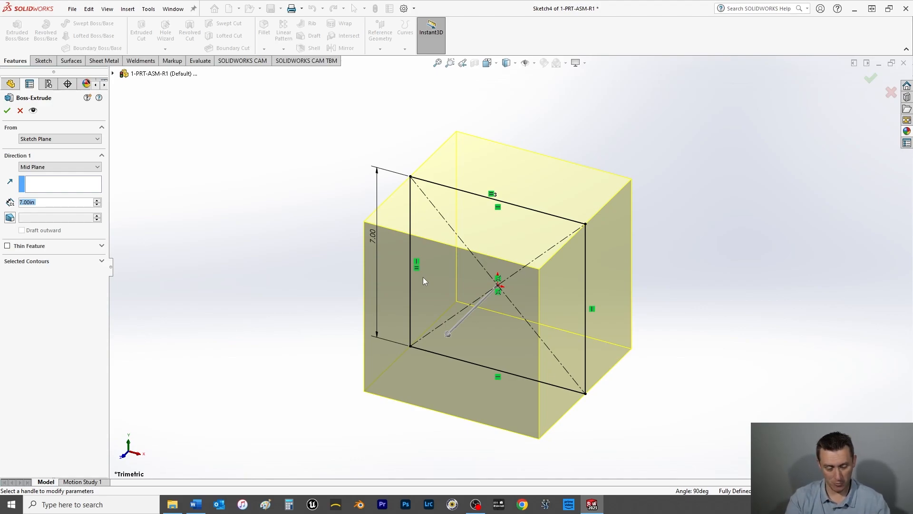
click(7, 111)
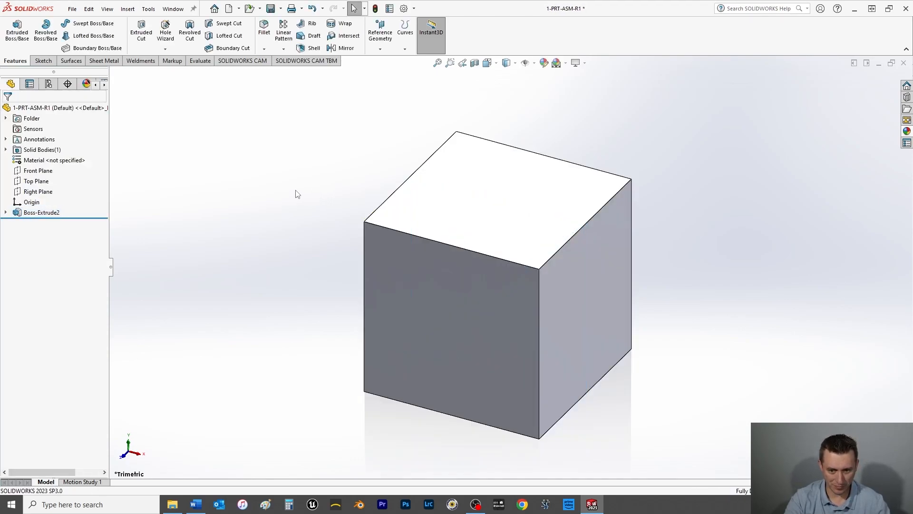
key(ctrl+s)
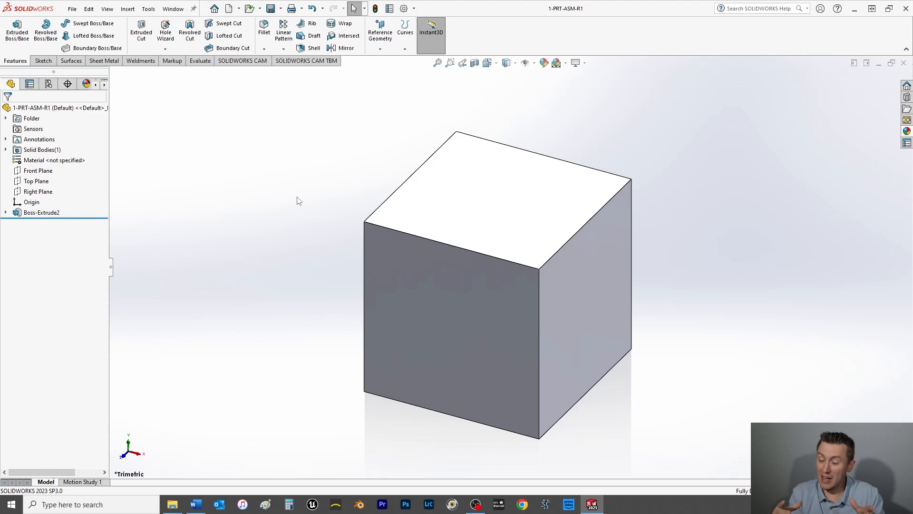
Step: Start a sketch on the Front Plane and draw a center rectangle from the origin, about 4.49 by 4.55 in
click(45, 175)
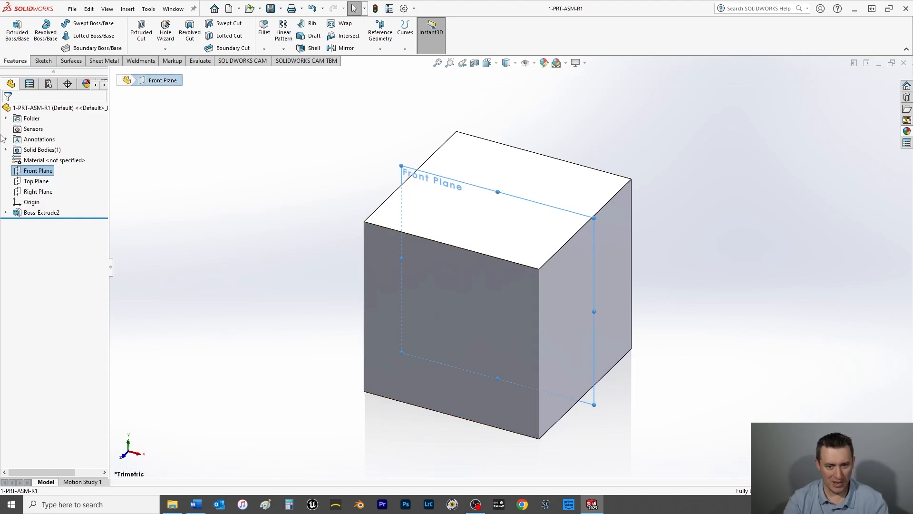
key(ctrl+1)
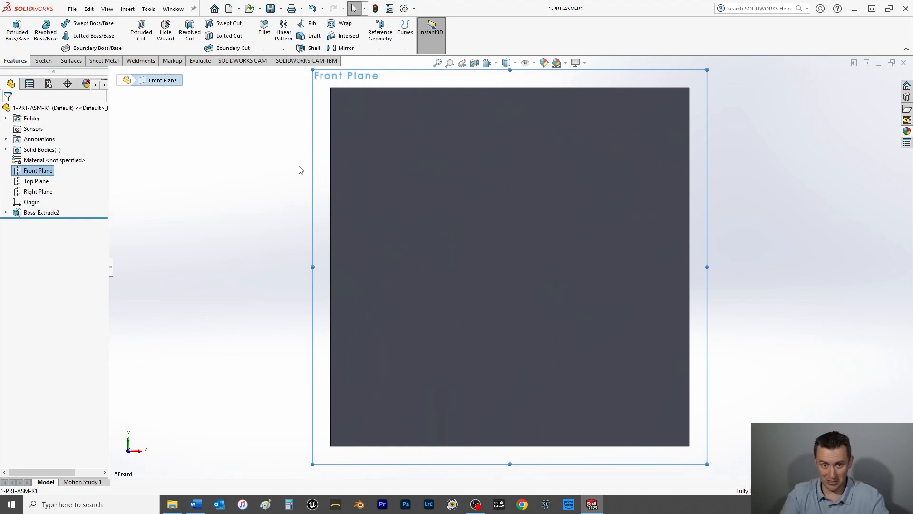
click(42, 61)
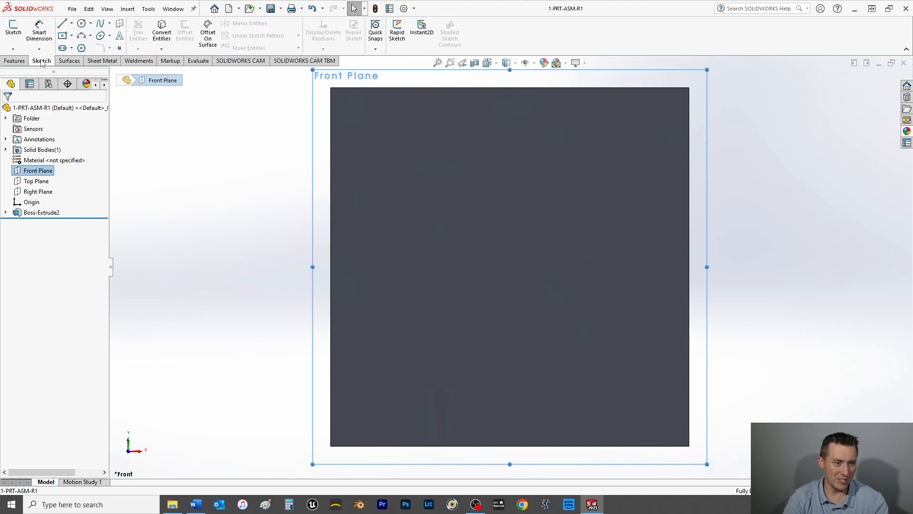
click(13, 29)
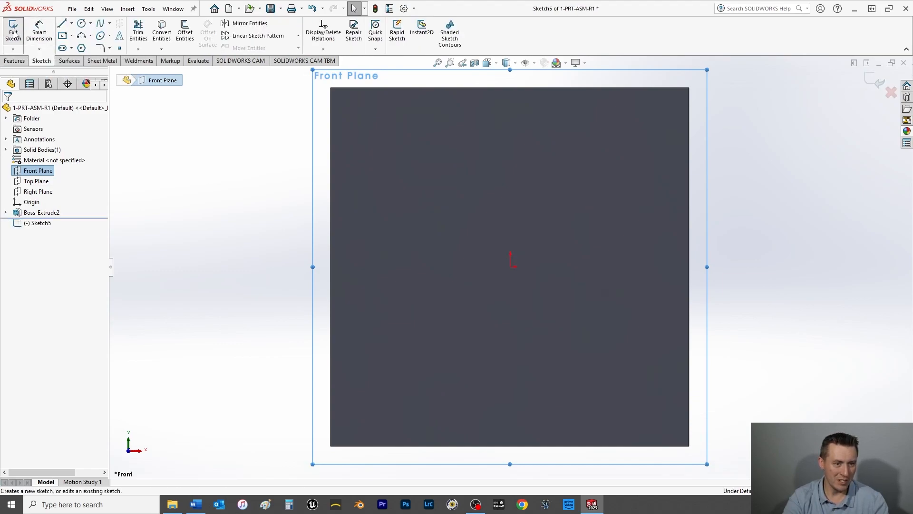
click(66, 37)
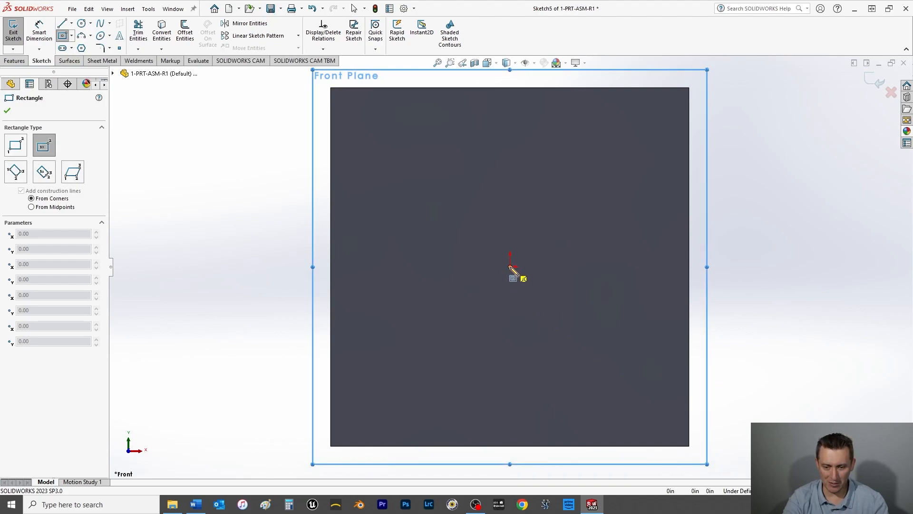
click(510, 267)
click(626, 383)
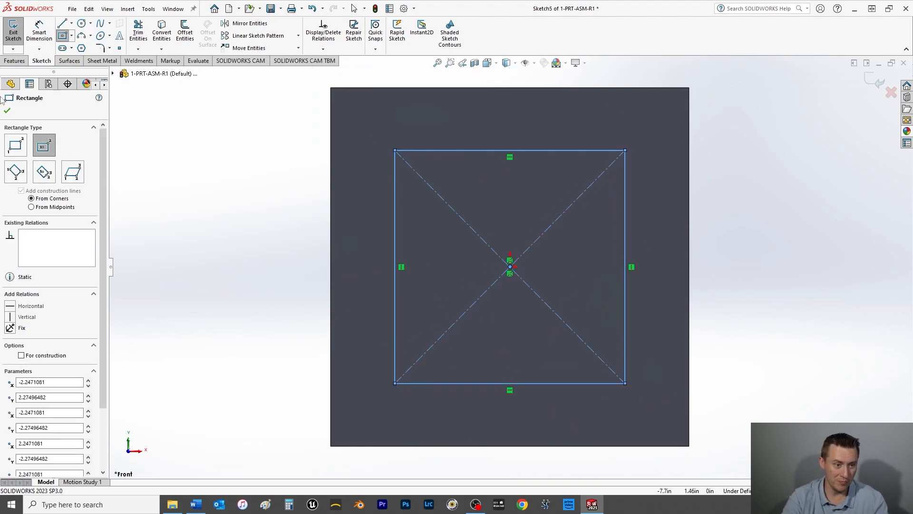
click(7, 111)
Step: Dimension the gap between the inner rectangle's left side and the cube's left edge to .375 in
click(40, 35)
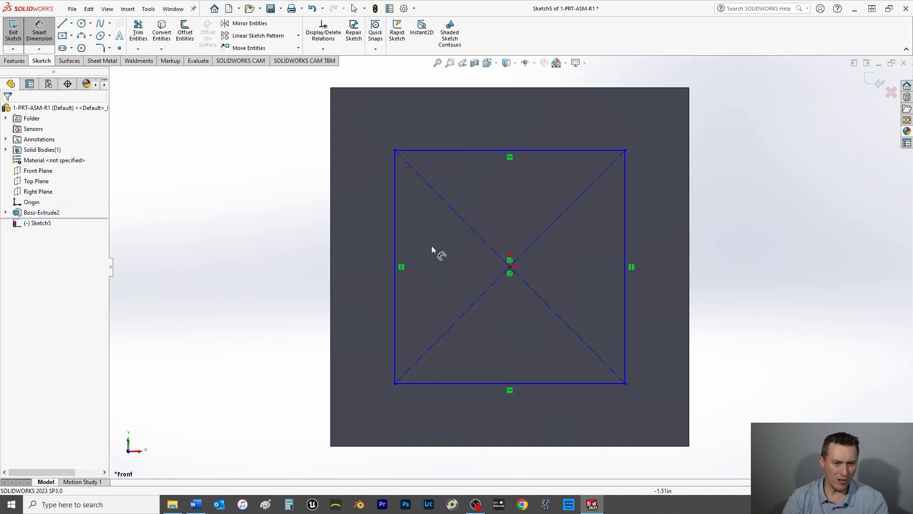
click(395, 252)
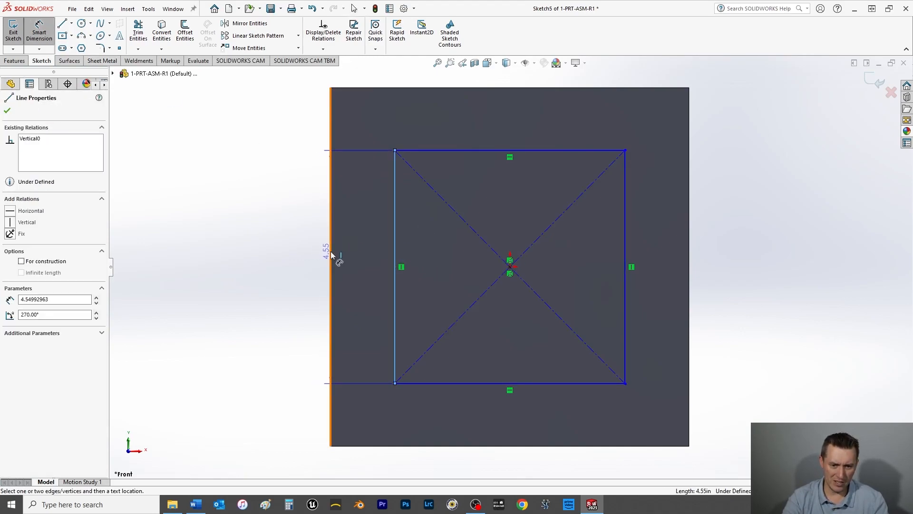
click(330, 251)
click(277, 257)
text(.375)
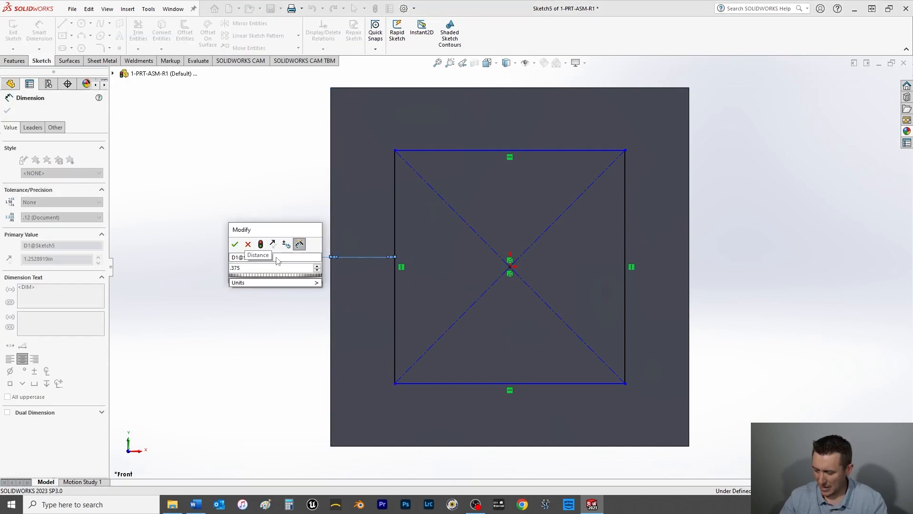
key(Return)
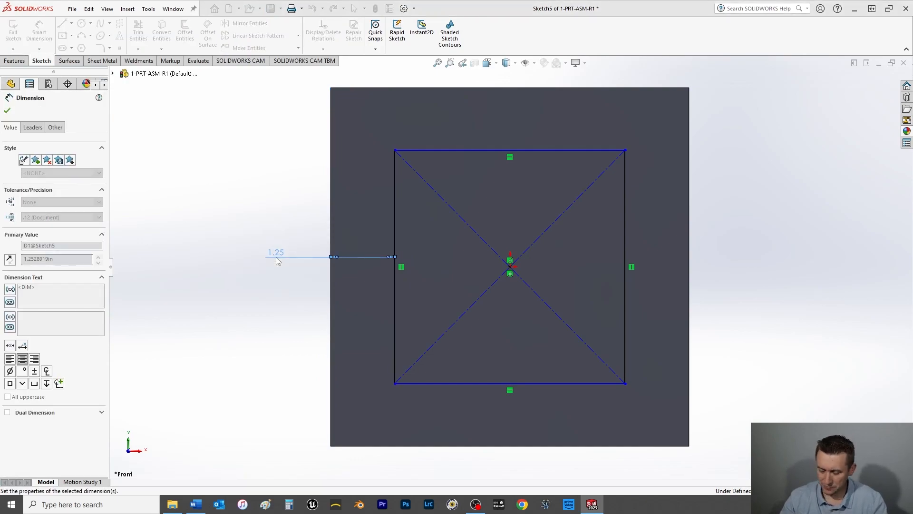
click(7, 111)
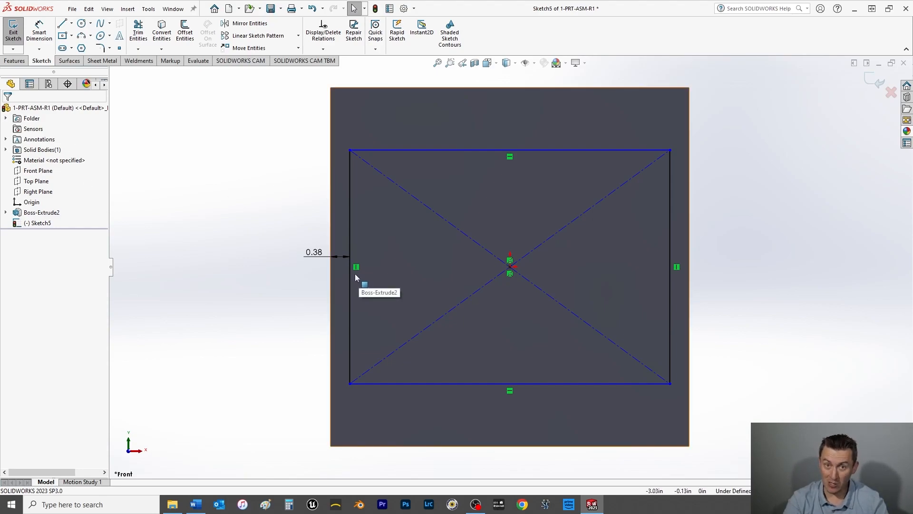
Step: Make the inner rectangle's left and upper sides equal in length
click(350, 304)
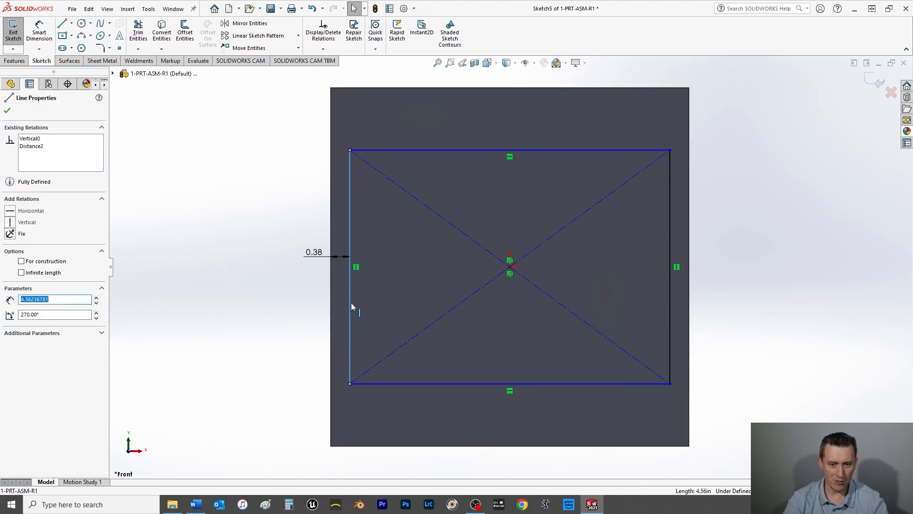
ctrl+click(420, 150)
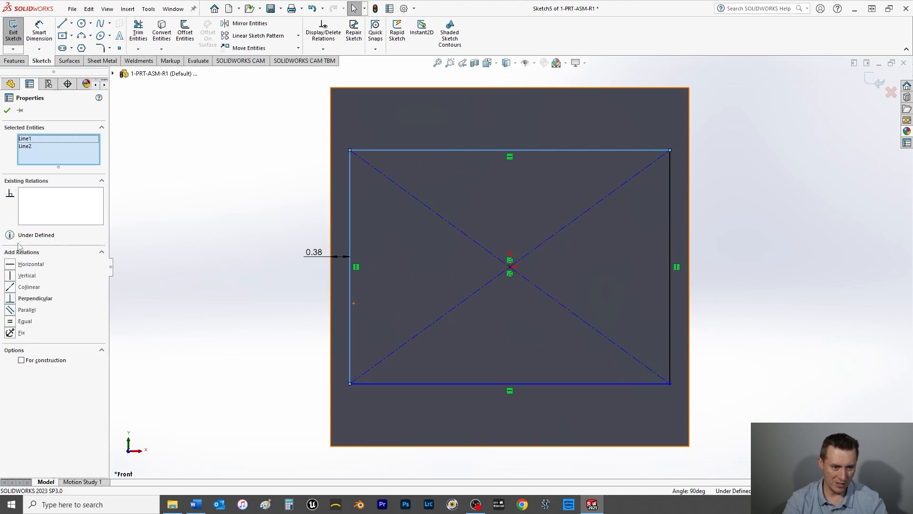
click(10, 322)
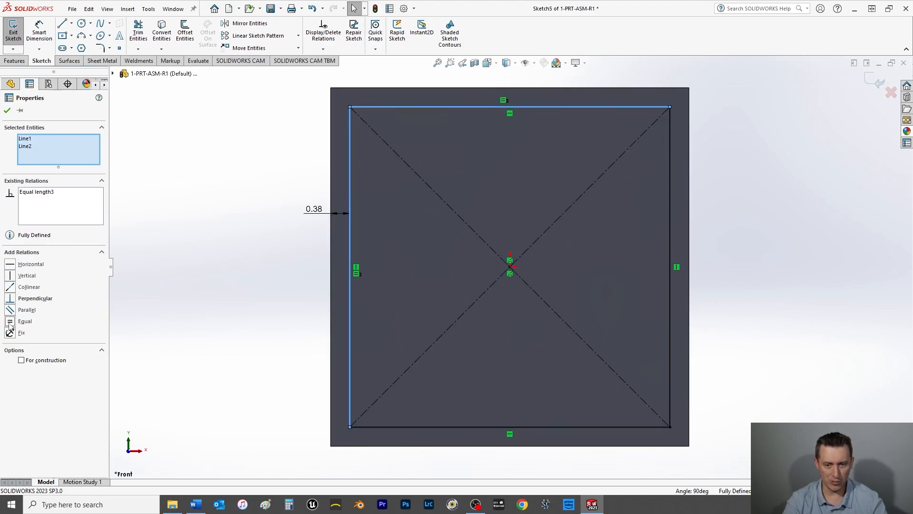
click(7, 111)
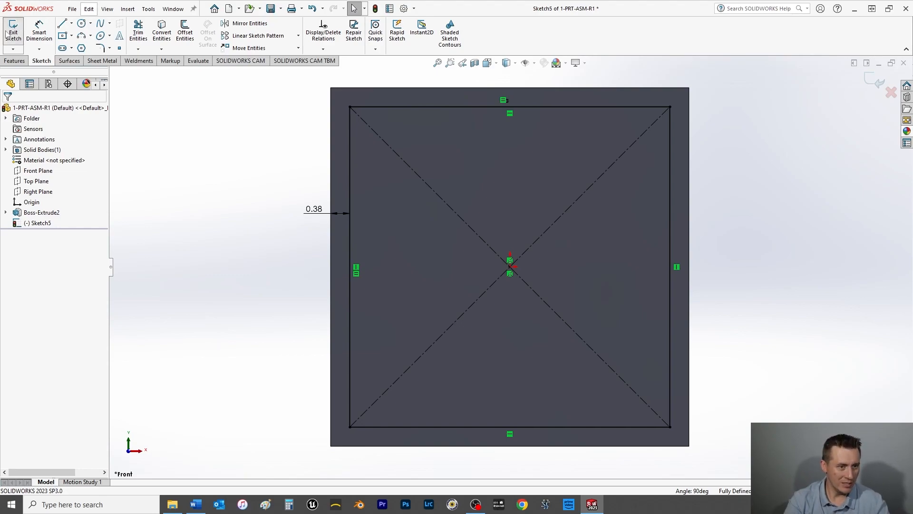
Step: Start an extruded cut from the inner square sketch with the Through All - Both end condition
click(16, 62)
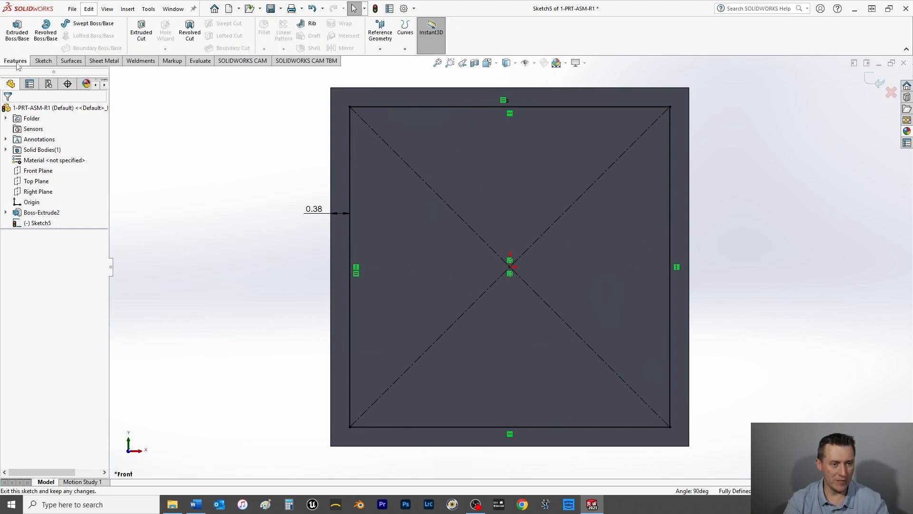
click(139, 37)
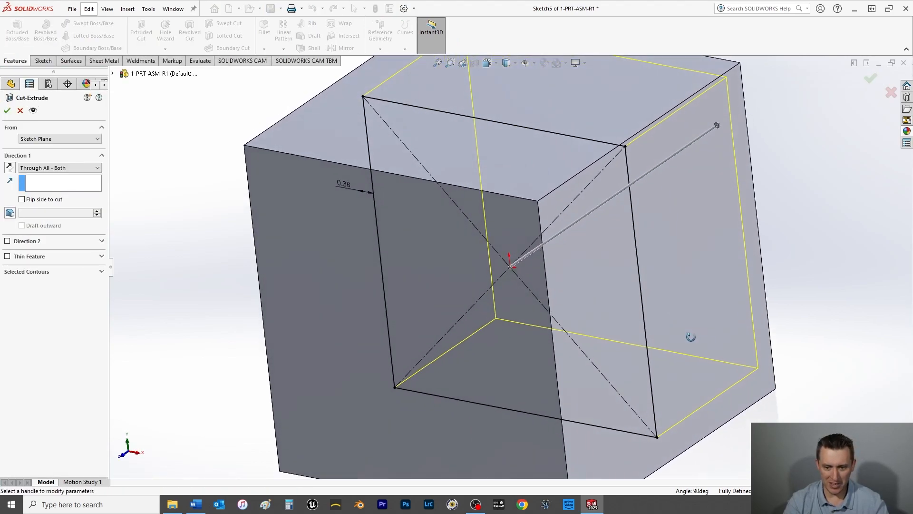
click(56, 169)
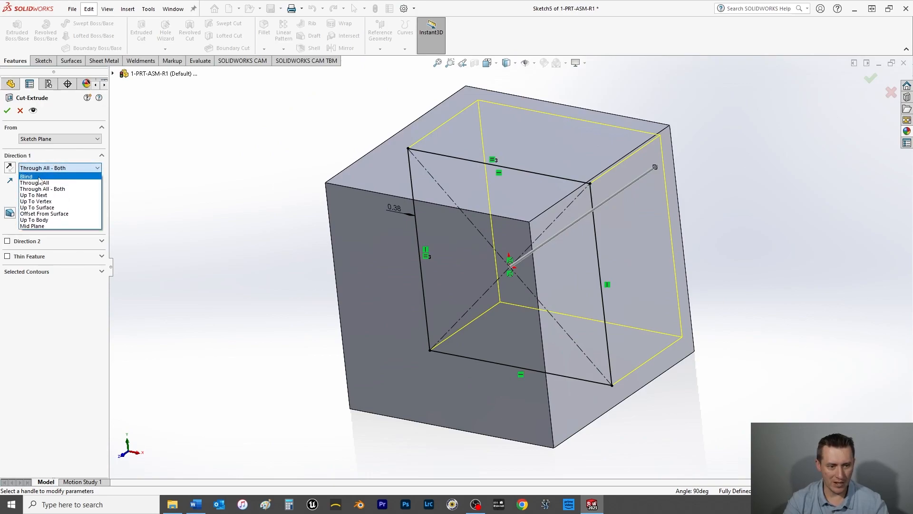
click(46, 190)
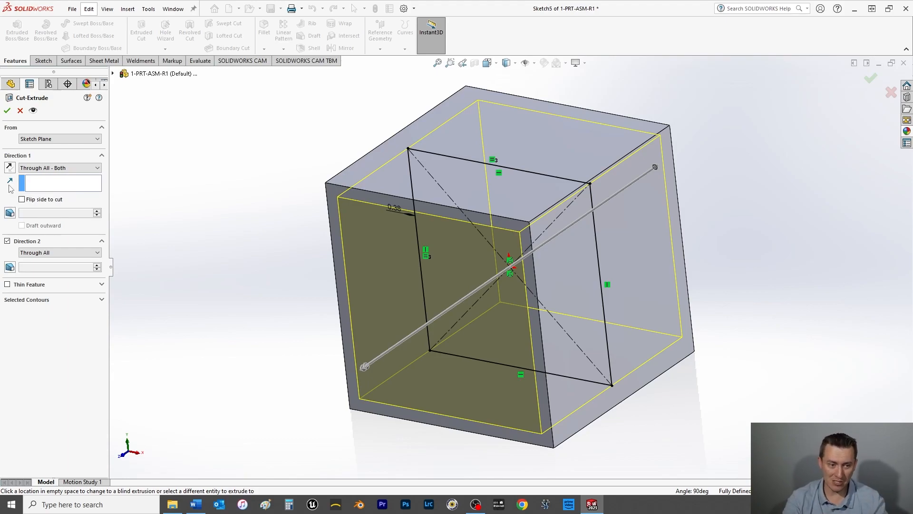
Step: Change the cut's Direction 1 to Up To Surface, ending at the cube's back face
click(57, 168)
click(56, 207)
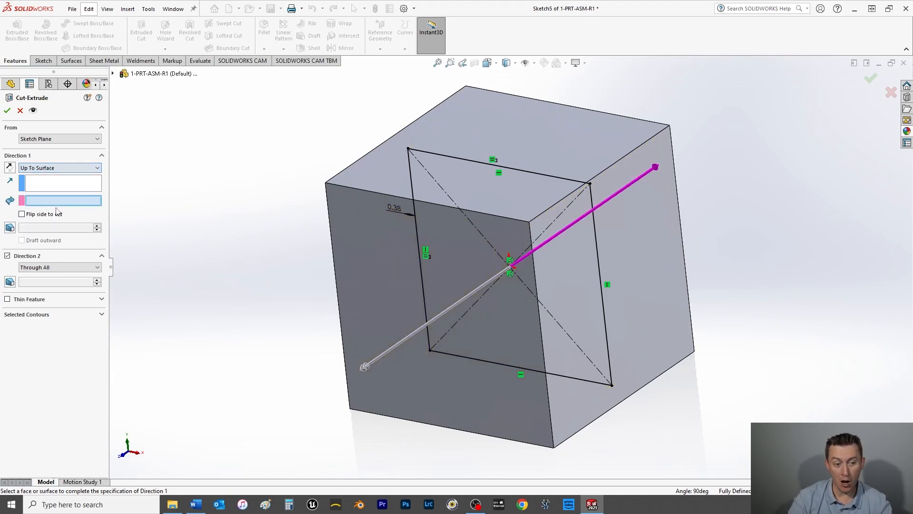
middle_drag(787, 218, 597, 183)
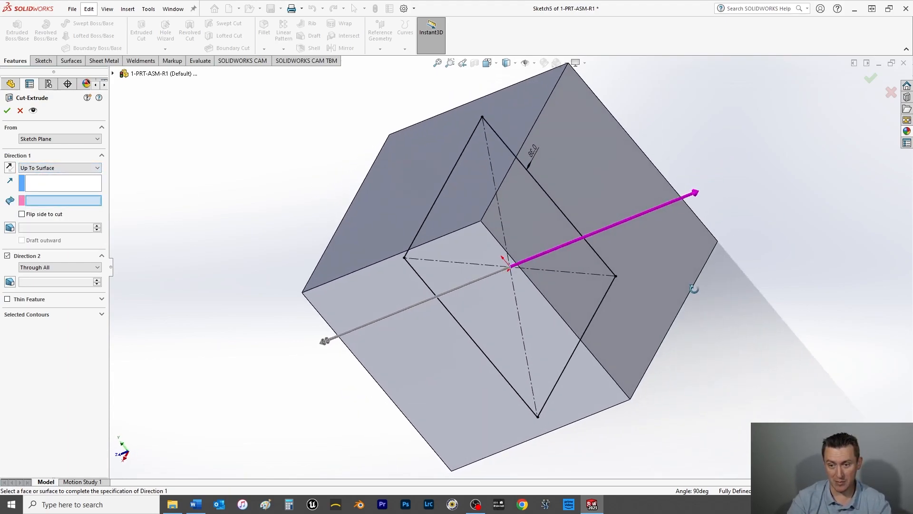
click(603, 176)
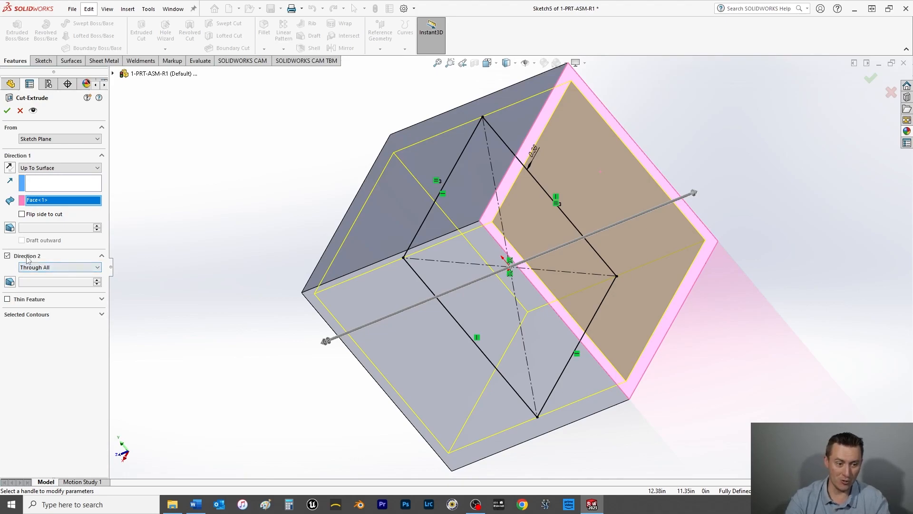
Step: Set the cut's Direction 2 to Up To Surface at the cube's front face and finish the cut
click(34, 270)
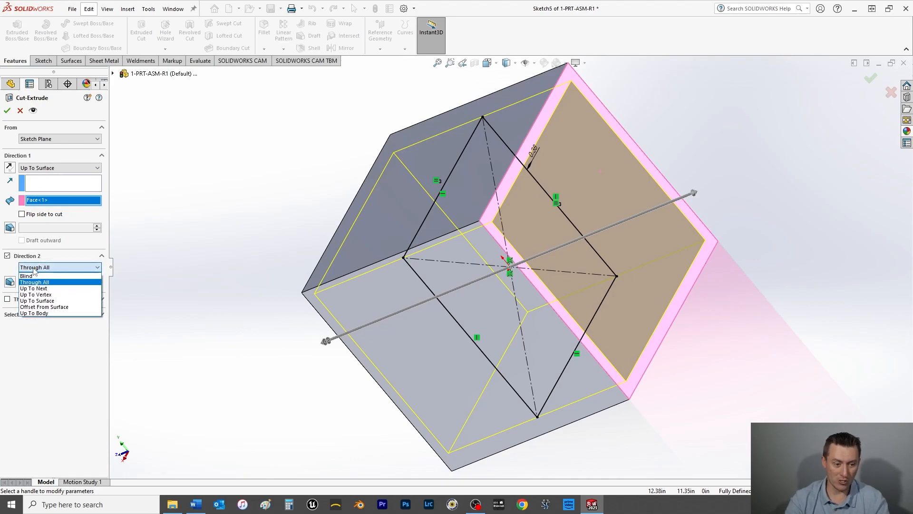
click(37, 300)
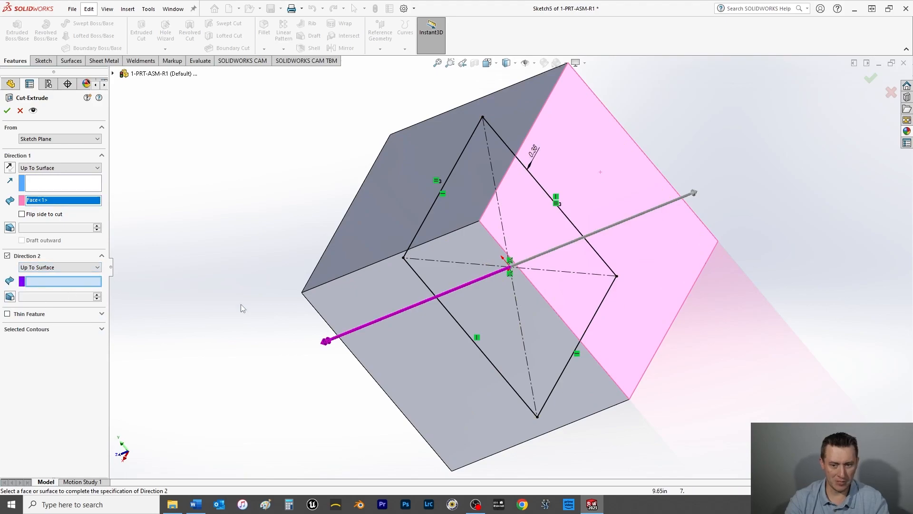
mouse_move(275, 328)
middle_down()
mouse_move(341, 297)
mouse_move(381, 218)
mouse_move(334, 245)
mouse_move(277, 301)
mouse_move(304, 266)
mouse_move(347, 258)
middle_up()
click(384, 218)
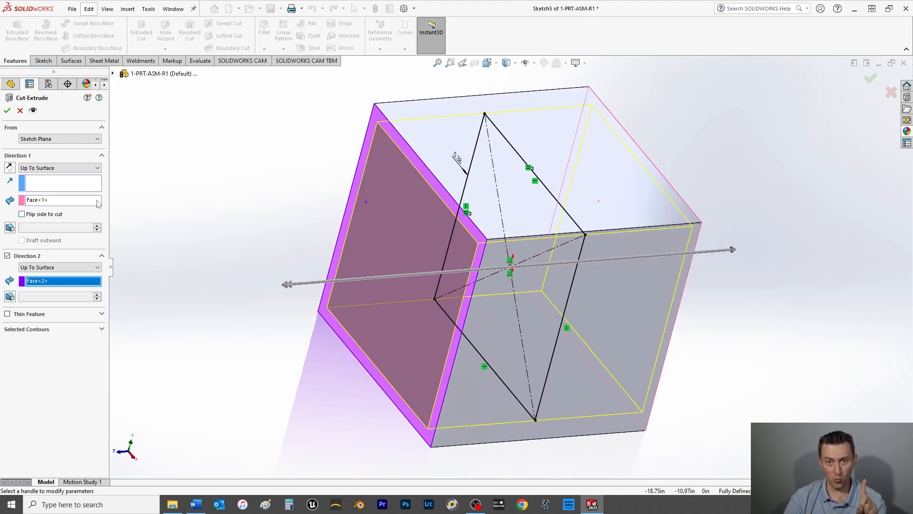
click(7, 111)
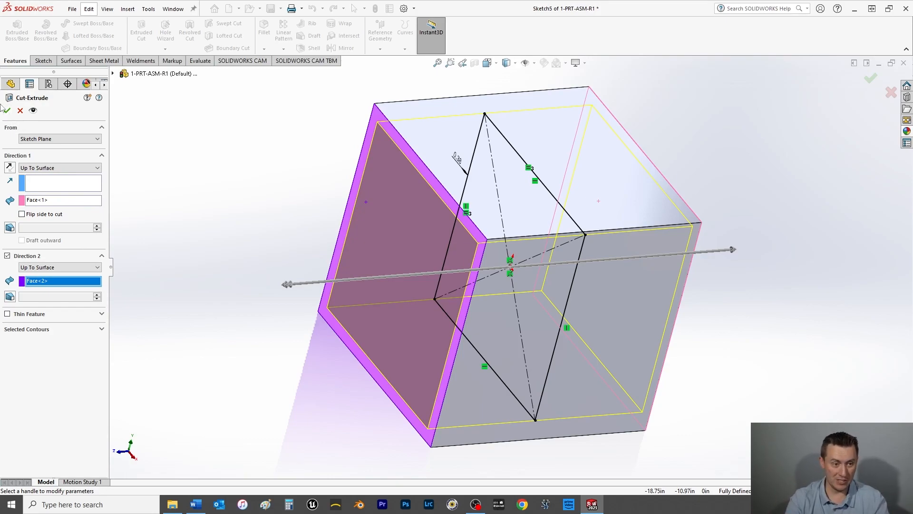
click(200, 240)
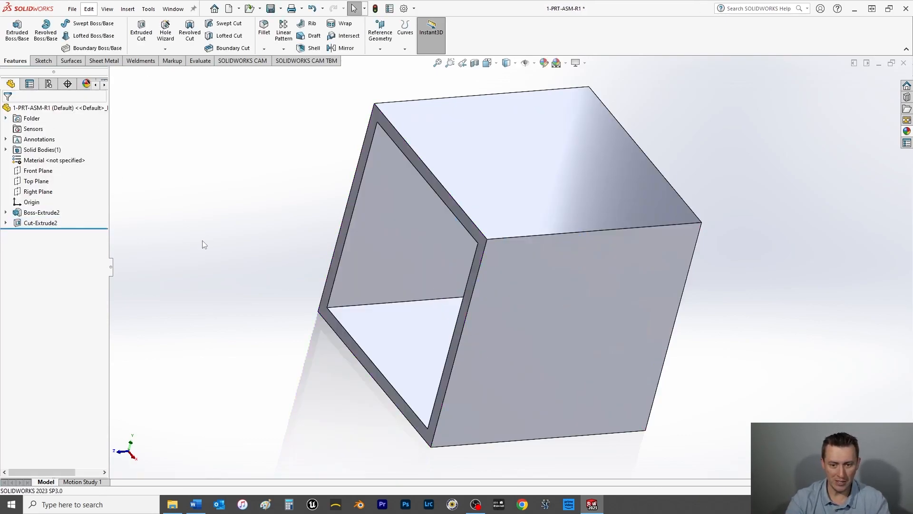
Step: Rename the sketch under the cut feature to MASTER OFFSET SKETCH
key(space)
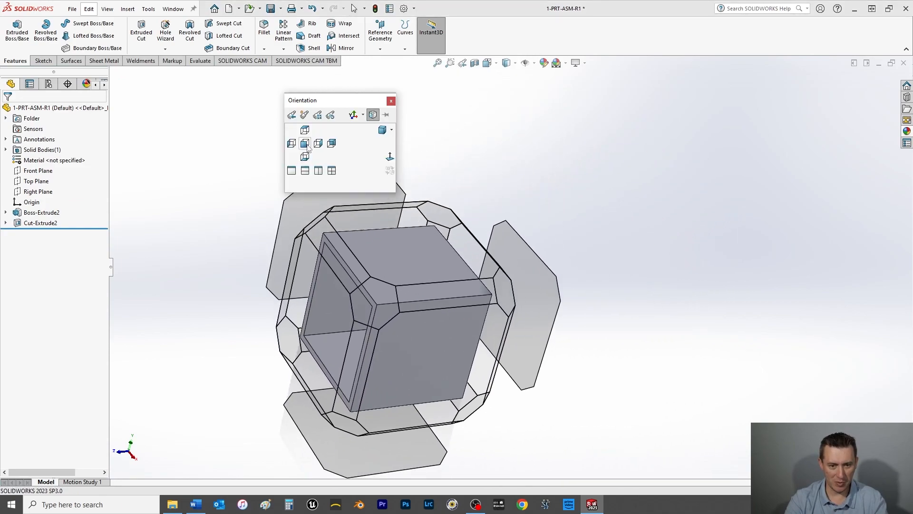
click(305, 144)
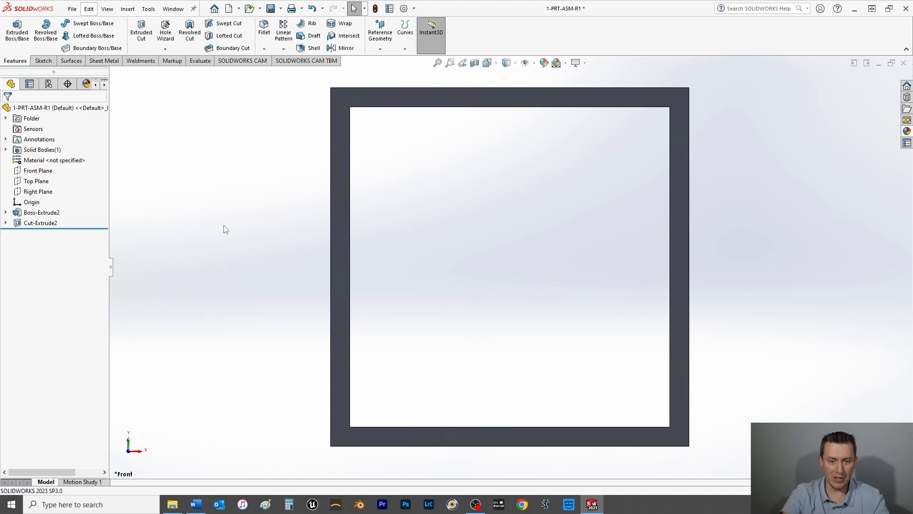
key(space)
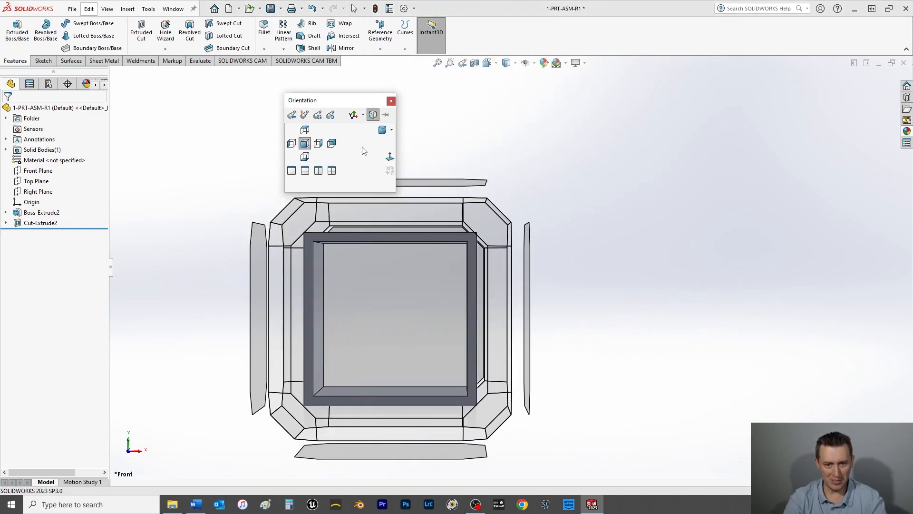
click(380, 130)
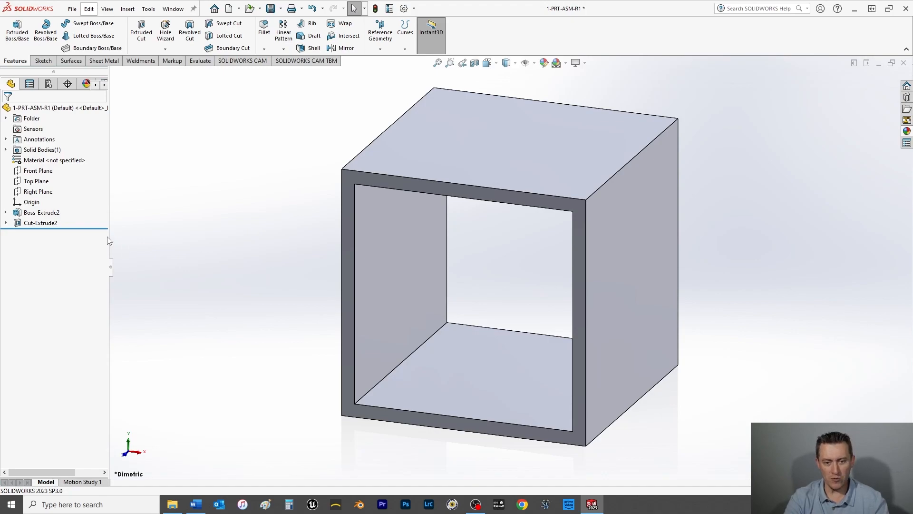
click(6, 223)
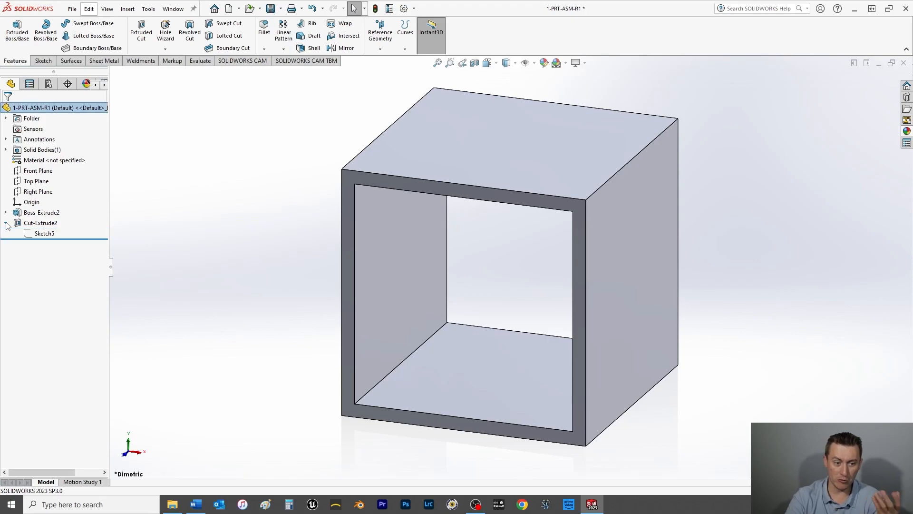
click(50, 235)
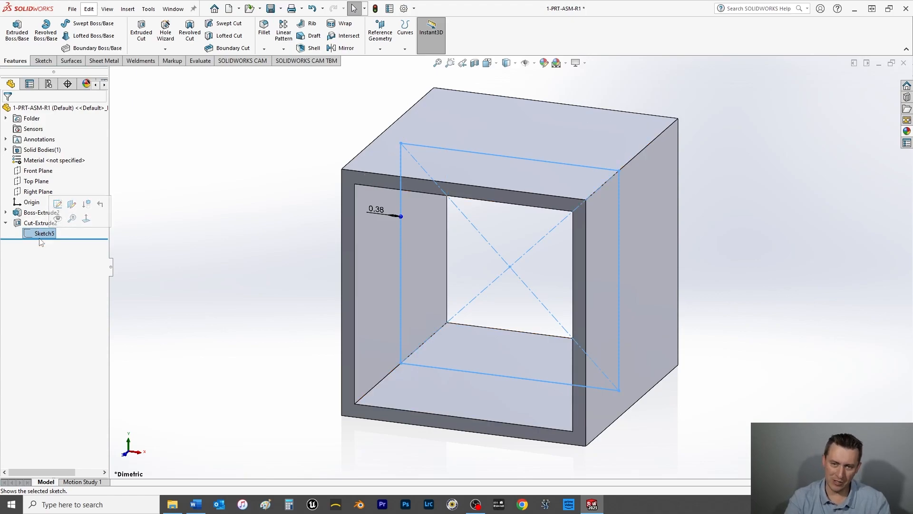
click(43, 232)
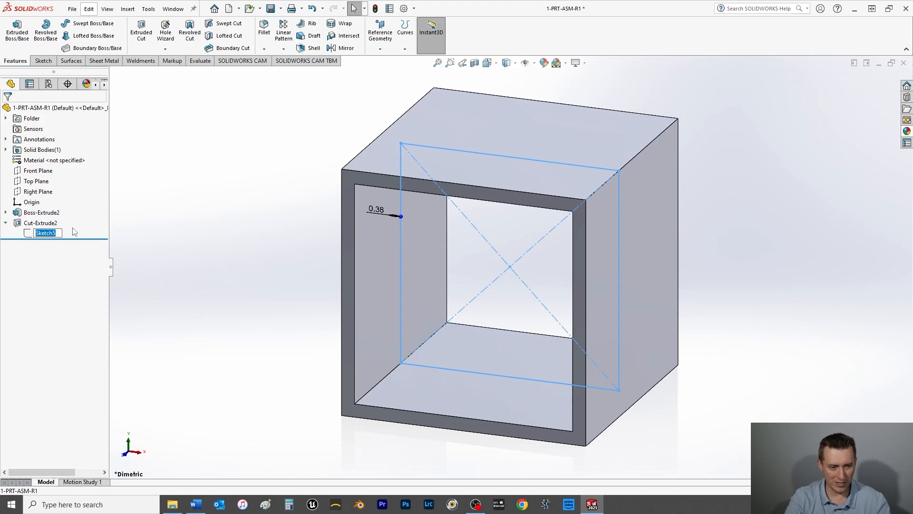
text(MASTER)
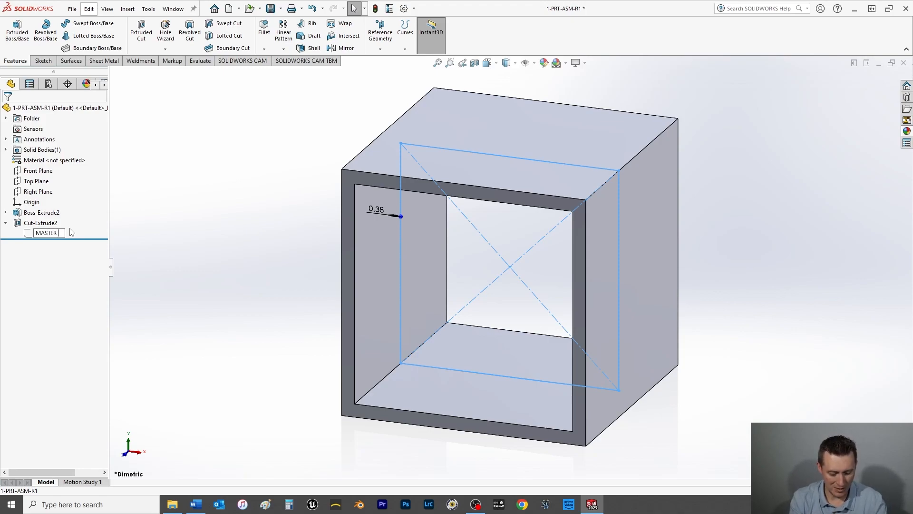
text( OFFSET)
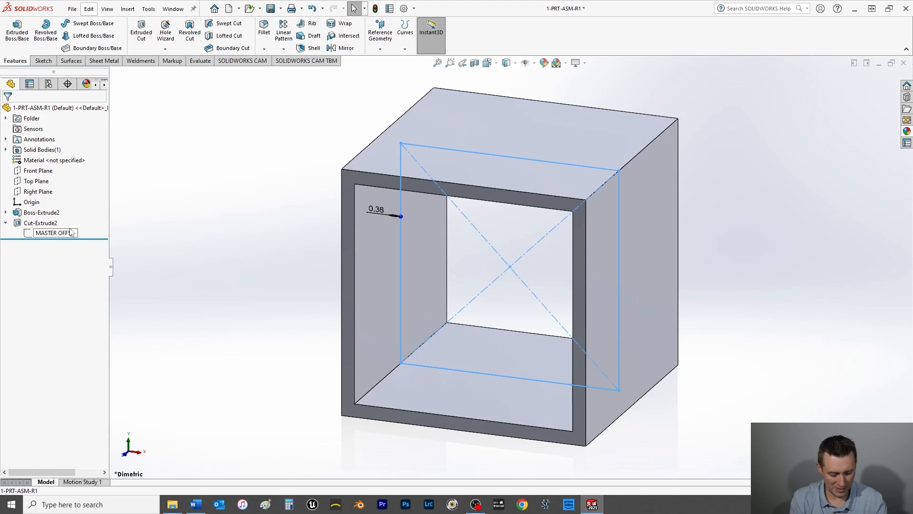
text( SKETCH)
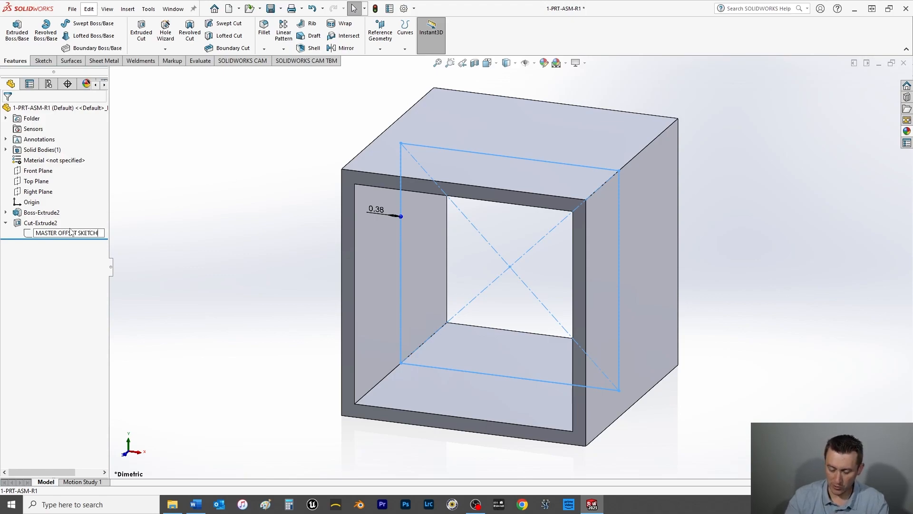
key(Return)
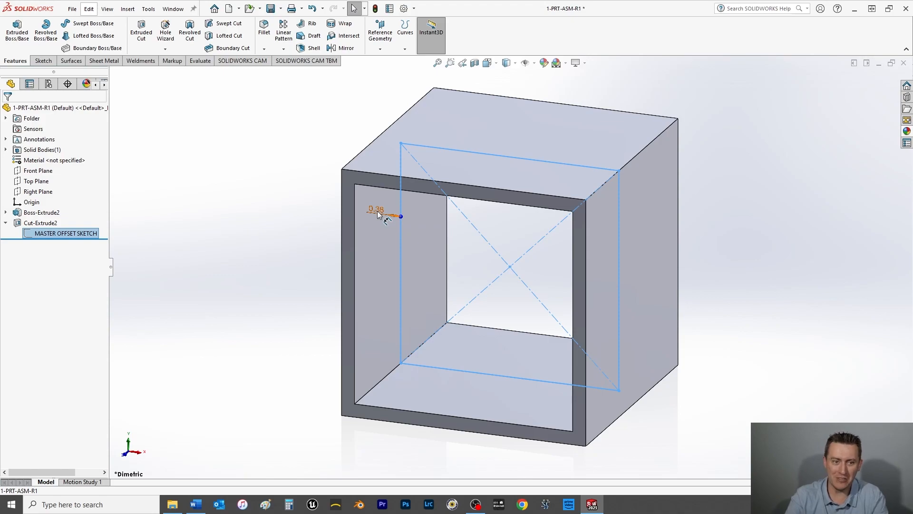
Step: Collapse the cut feature, save the part and clear the selection
click(6, 222)
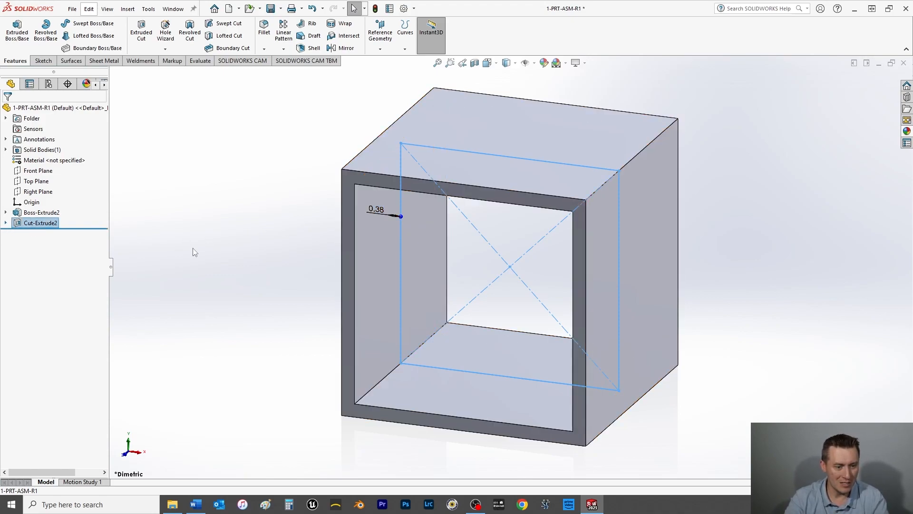
key(ctrl+s)
click(210, 235)
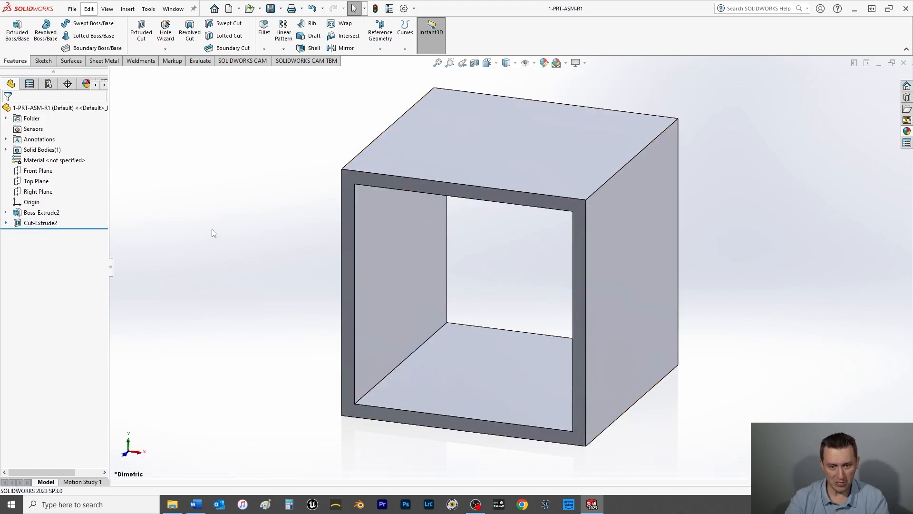
Step: Start a sketch on the Right Plane and draw a center rectangle from the origin, inside the cube's outline
click(5, 223)
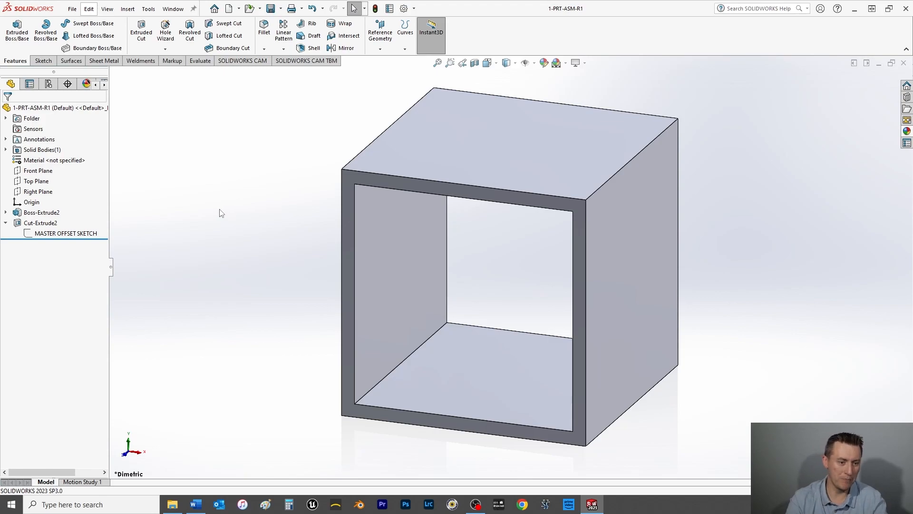
click(34, 192)
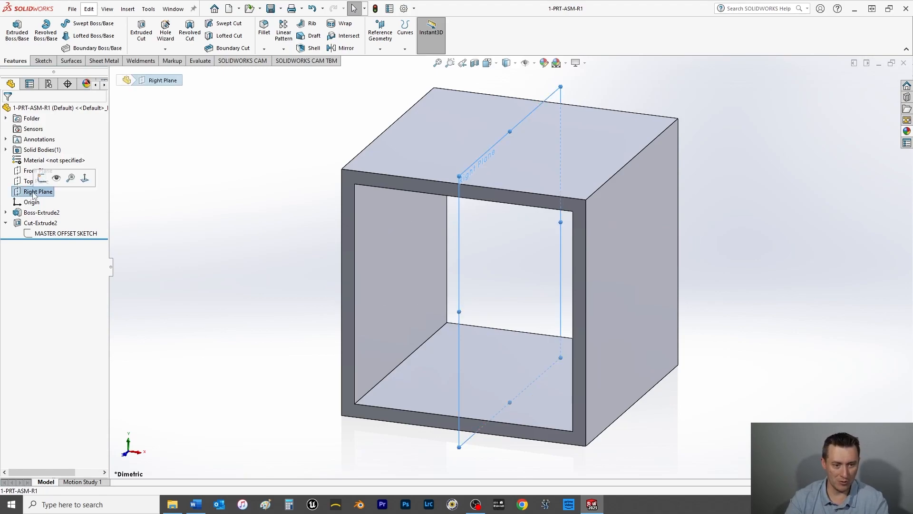
key(ctrl+8)
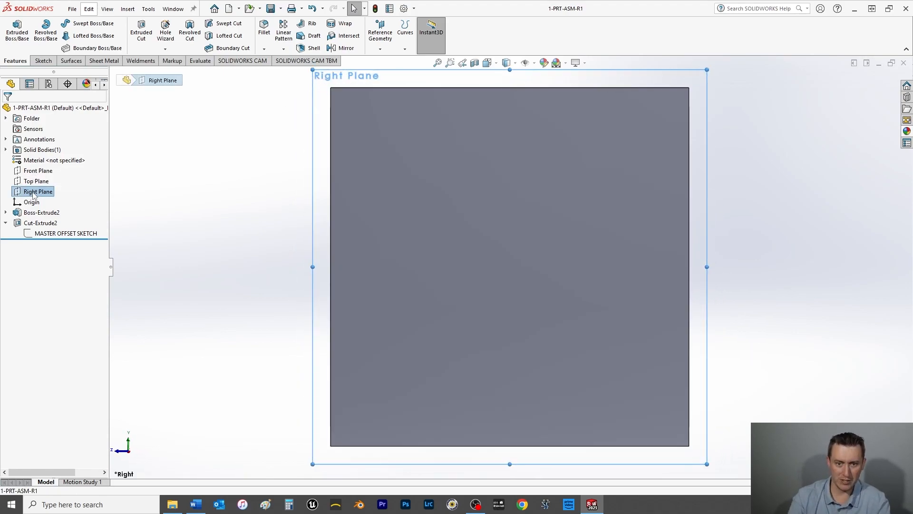
click(42, 62)
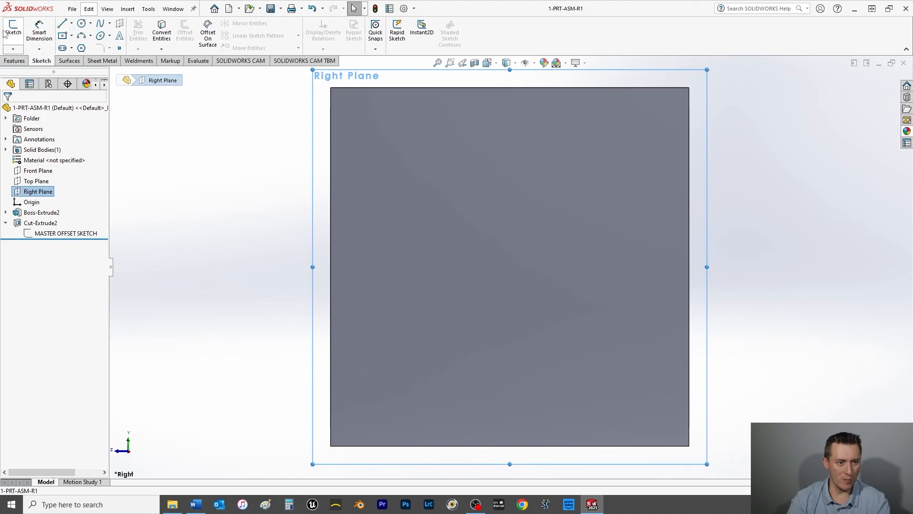
click(63, 36)
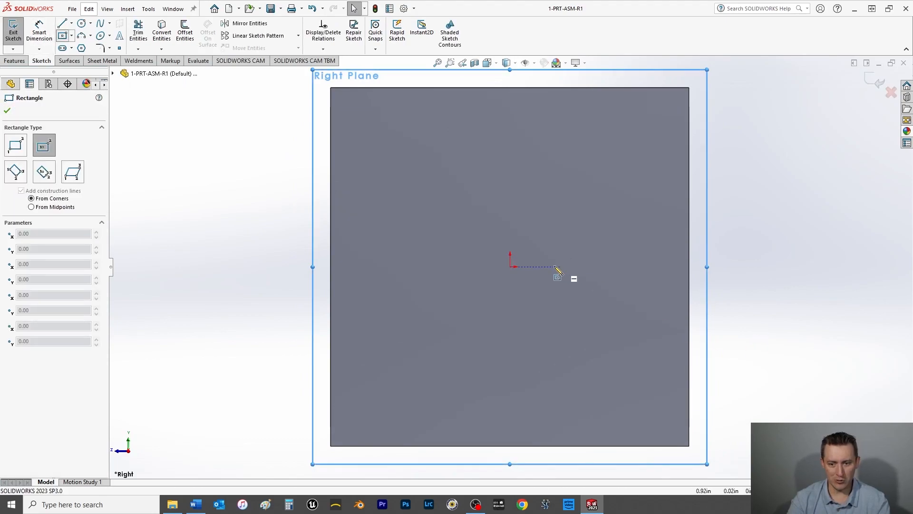
click(510, 266)
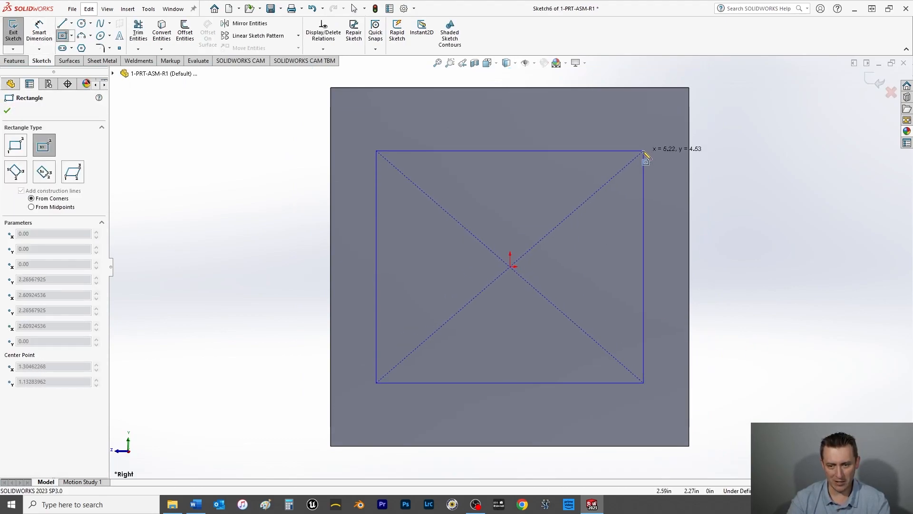
click(632, 154)
click(8, 111)
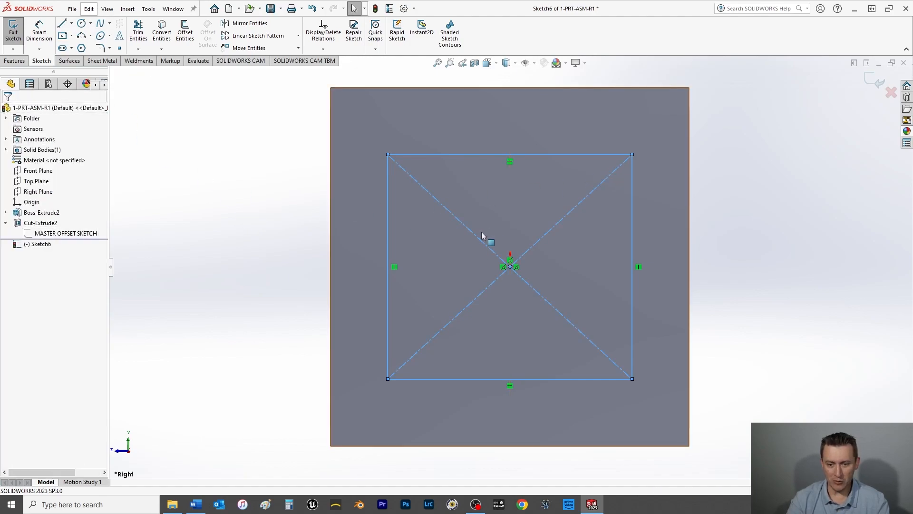
Step: Show MASTER OFFSET SKETCH in the model alongside the new Right Plane rectangle
right_click(71, 236)
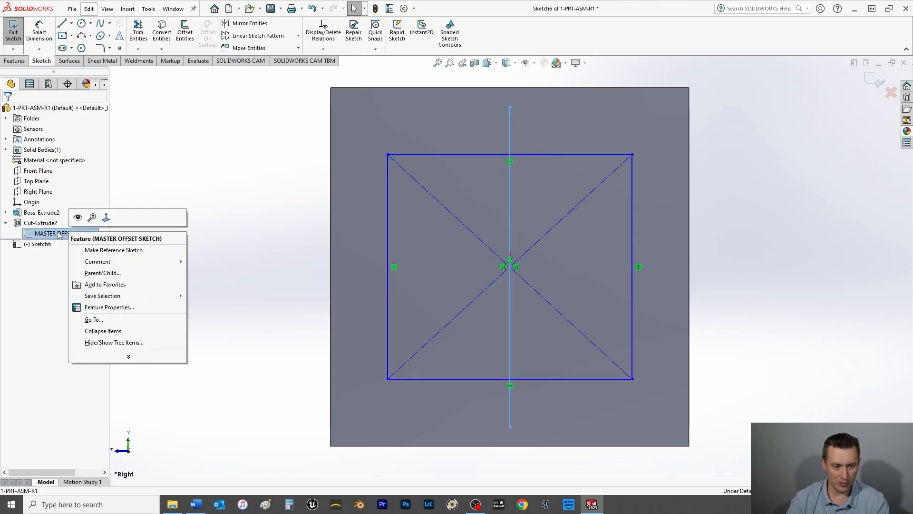
click(266, 210)
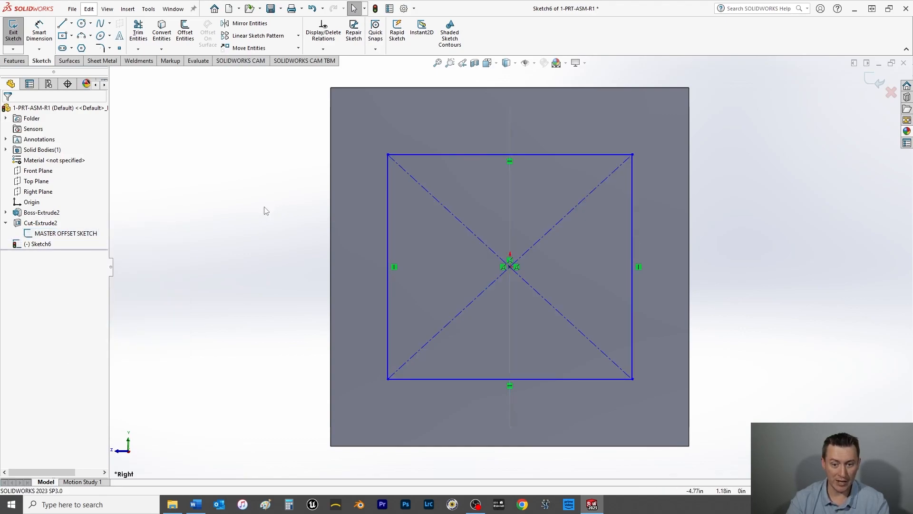
mouse_move(214, 216)
middle_down()
mouse_move(250, 228)
mouse_move(244, 233)
mouse_move(237, 224)
mouse_move(258, 228)
middle_up()
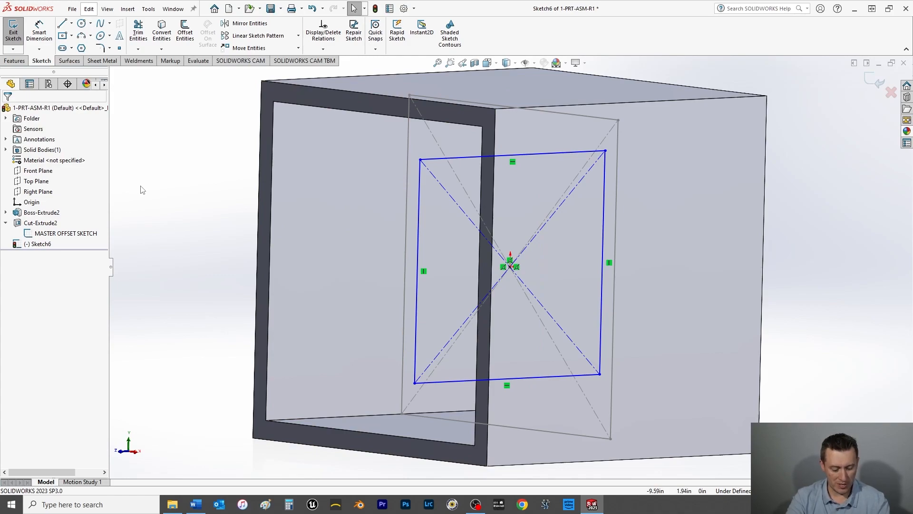
Step: Make the Right Plane rectangle's vertical side equal in length to the vertical side line of MASTER OFFSET SKETCH
click(406, 231)
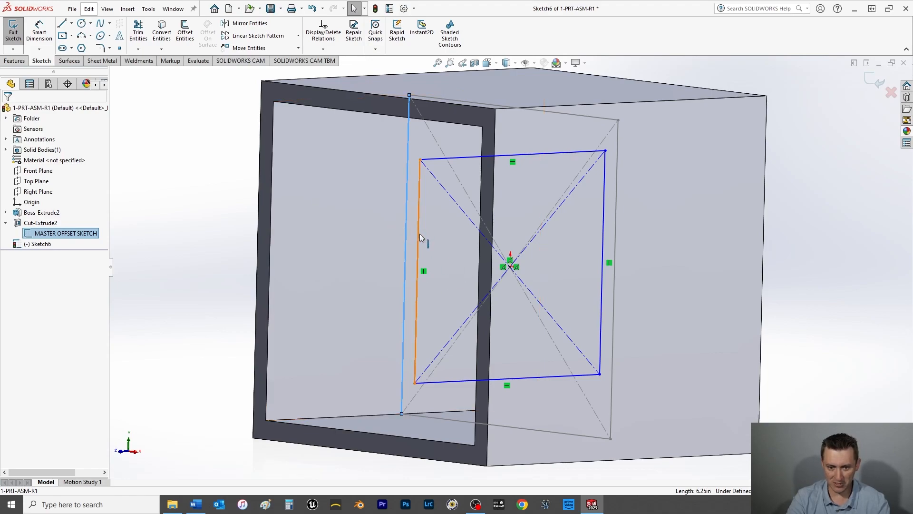
ctrl+click(418, 232)
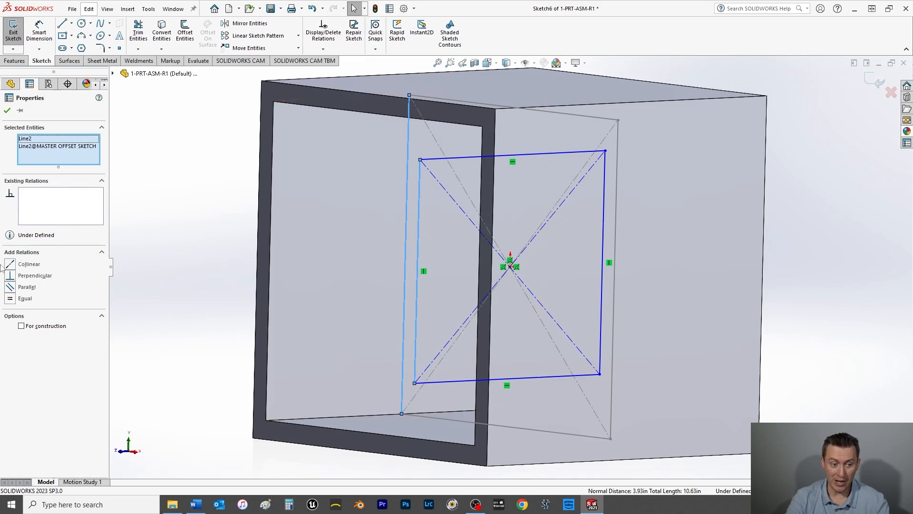
click(10, 298)
click(8, 109)
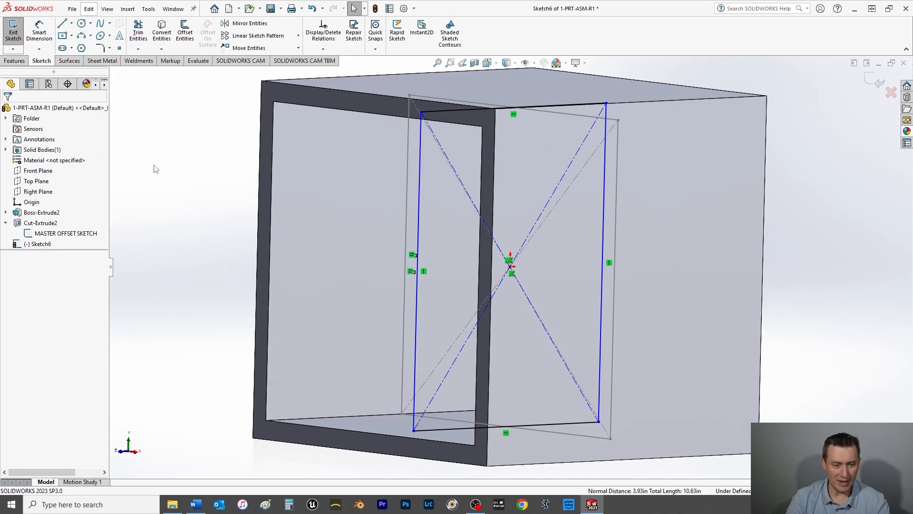
Step: Add an Equal relation between the Right Plane rectangle's vertical side and its top side to make it square
key(space)
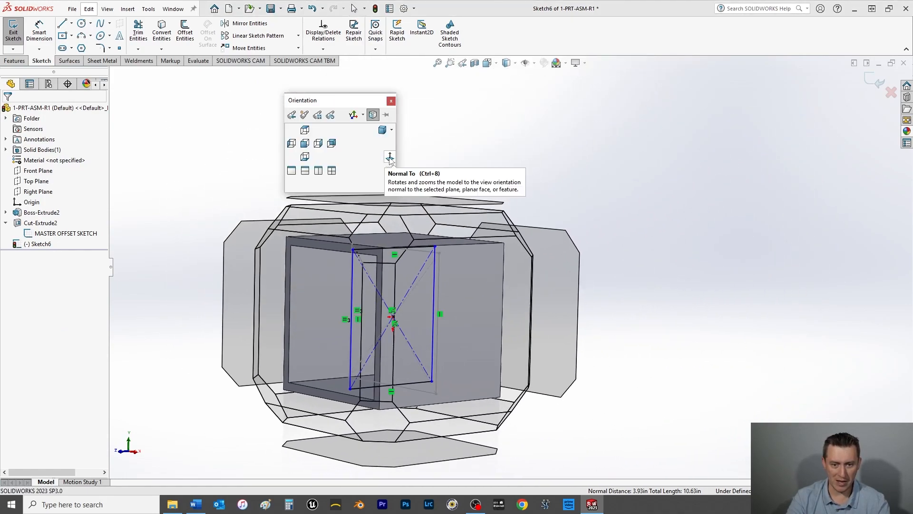
click(390, 157)
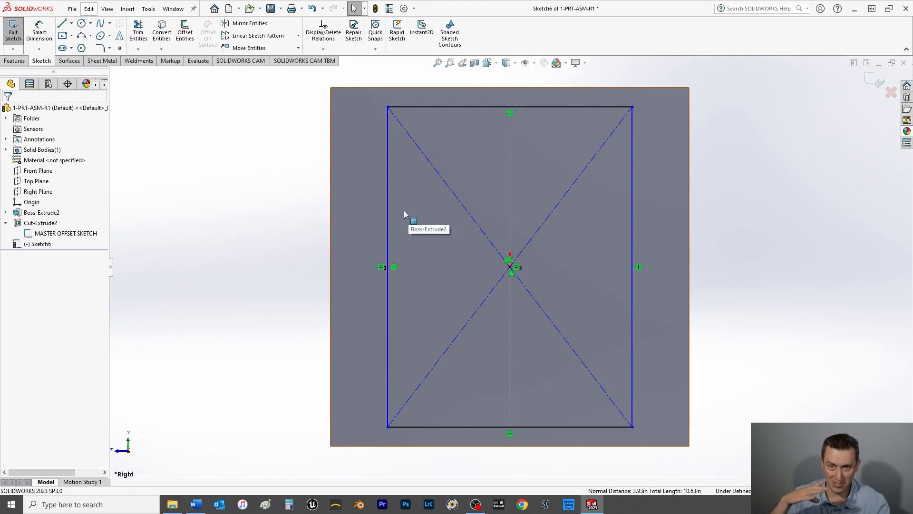
click(387, 239)
ctrl+click(426, 107)
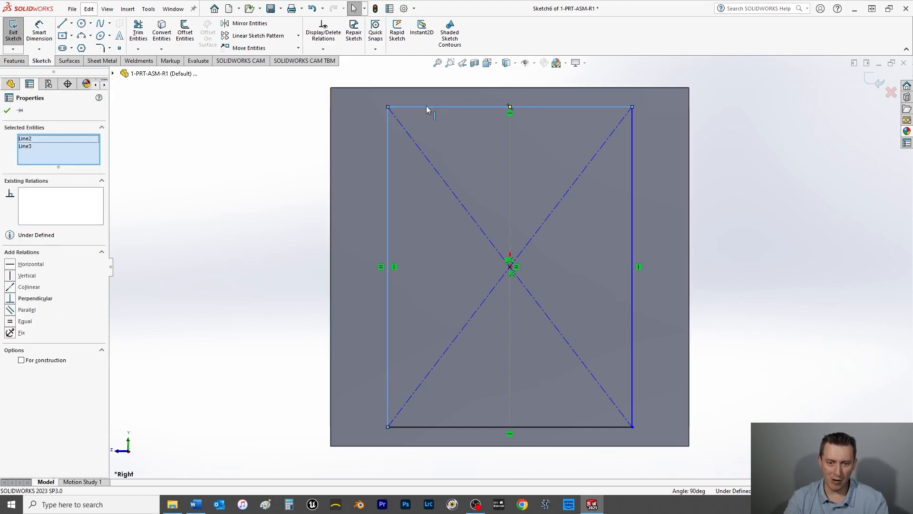
click(11, 321)
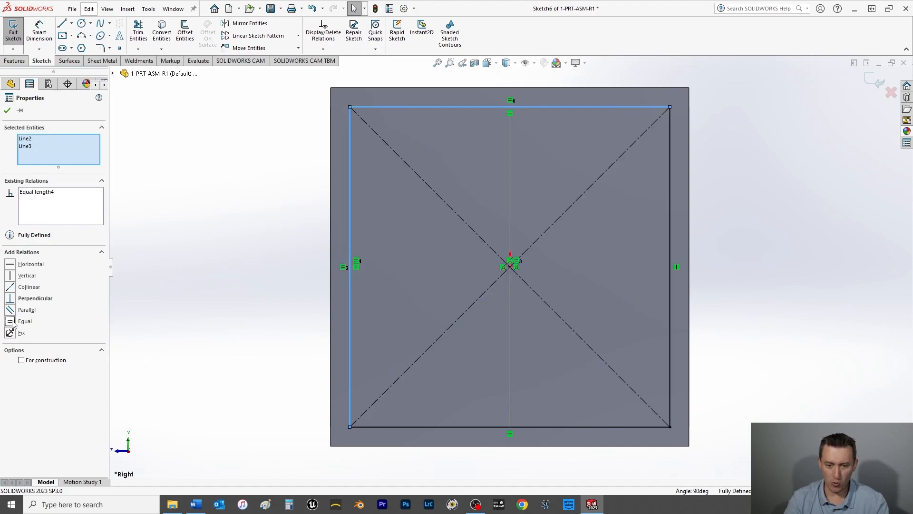
click(8, 111)
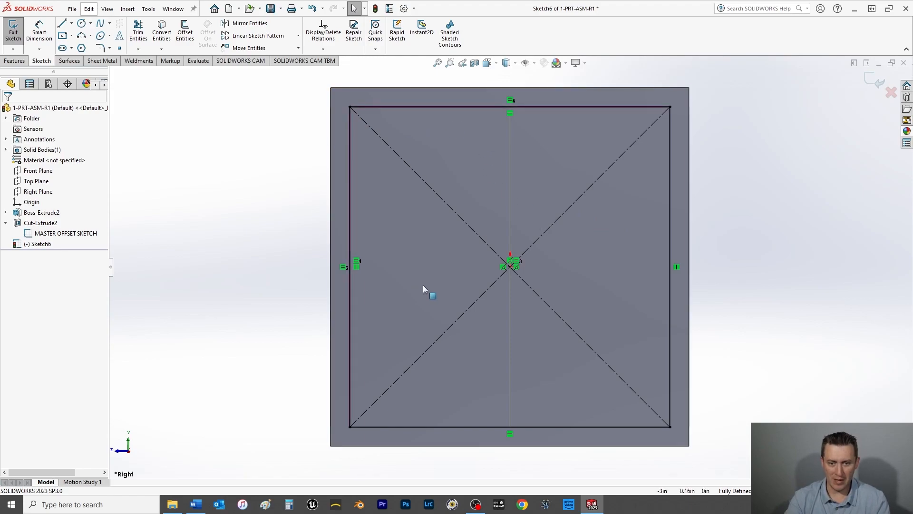
Step: Cut the Right Plane square through the cube with Extruded Cut set to Through All - Both
click(10, 61)
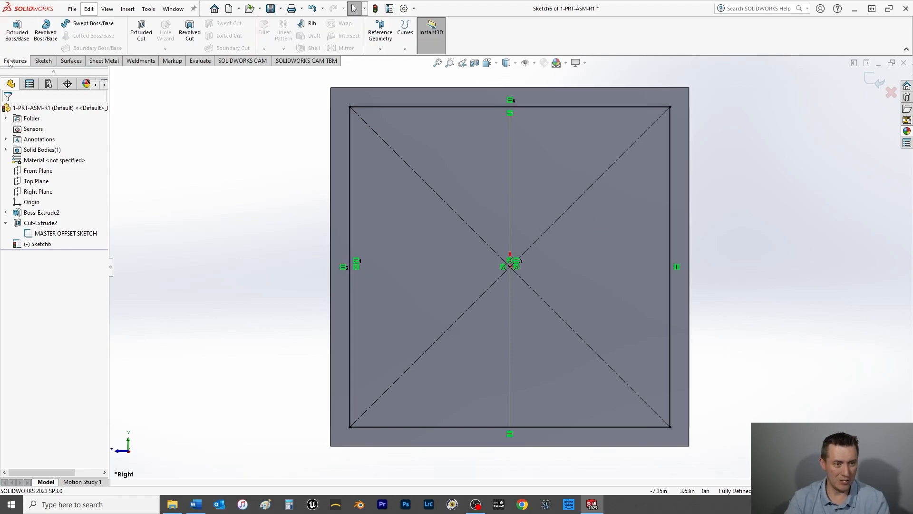
click(139, 34)
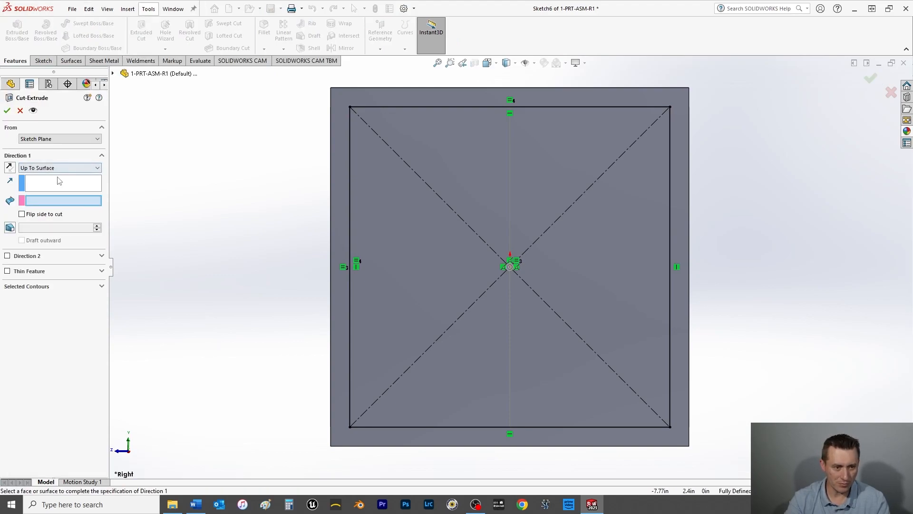
click(55, 169)
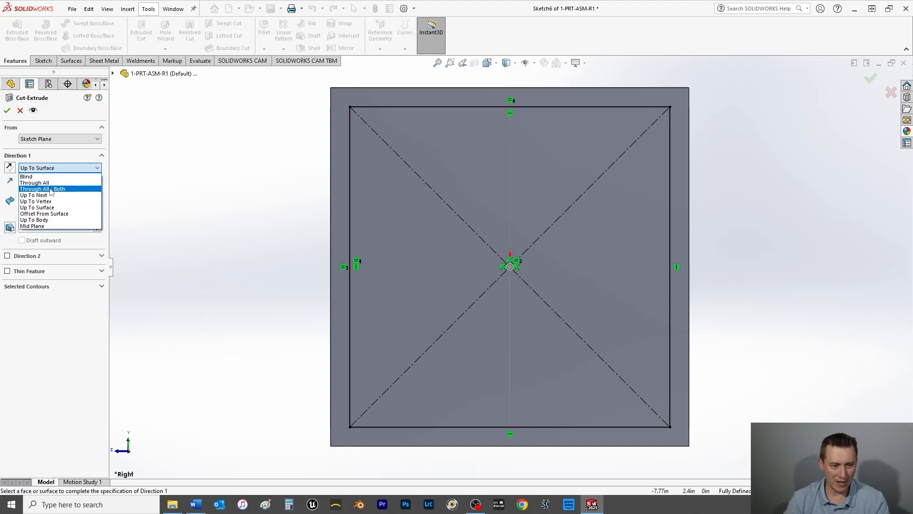
click(51, 191)
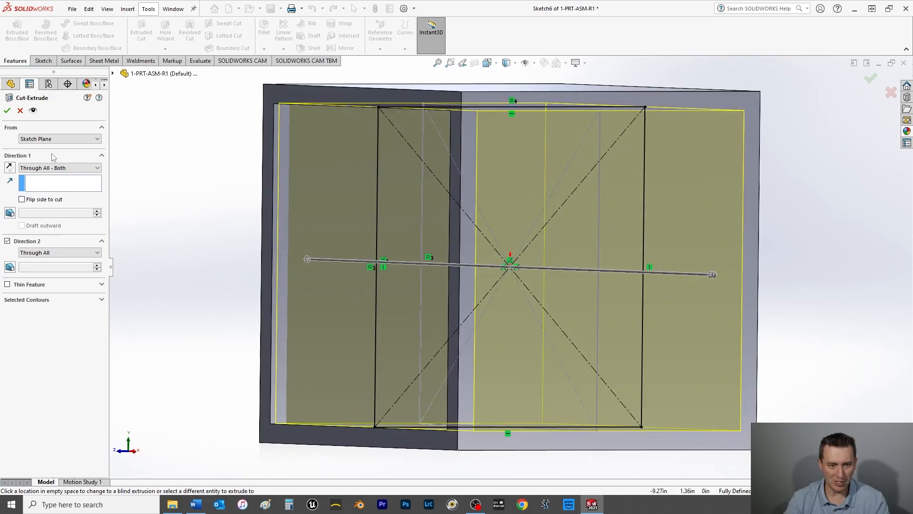
click(7, 111)
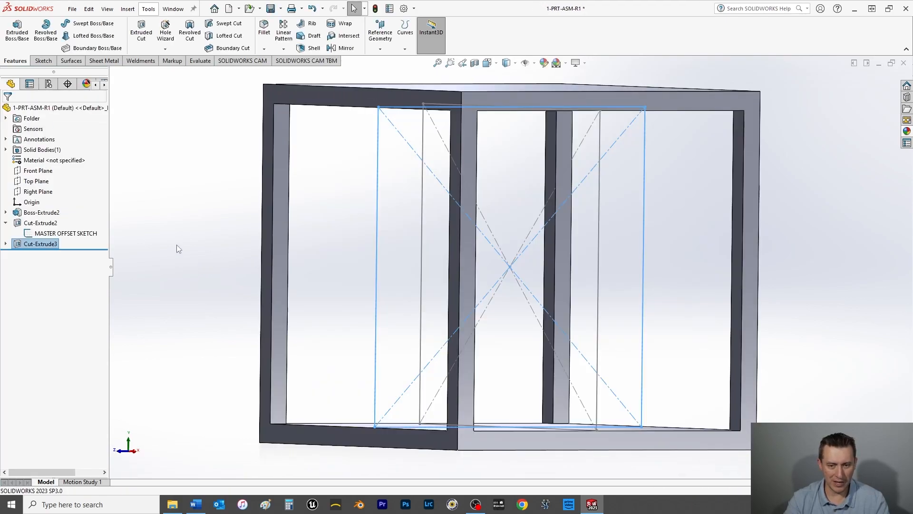
click(177, 245)
Step: Start a sketch on the Top Plane and draw a center rectangle about 4.85 by 4.38 in from the origin
scroll(364, 258, up, 4)
middle_drag(309, 244, 316, 258)
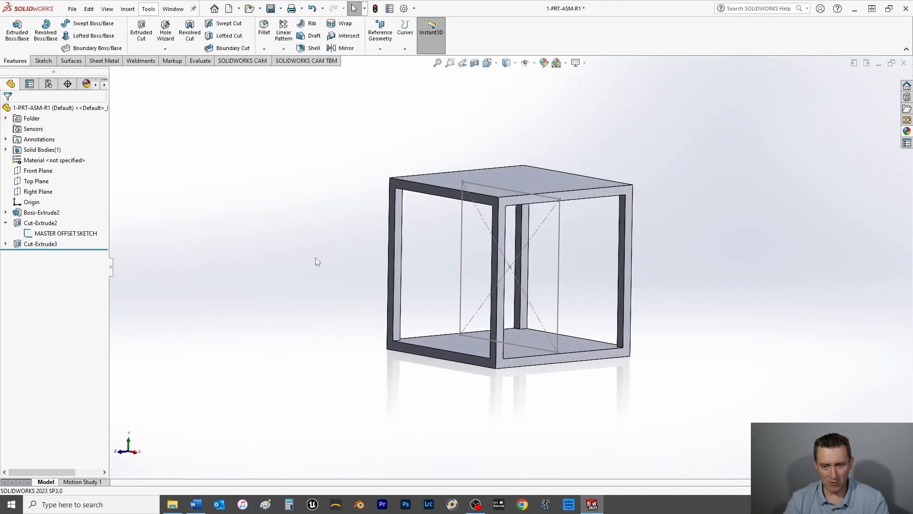
click(34, 184)
key(ctrl+8)
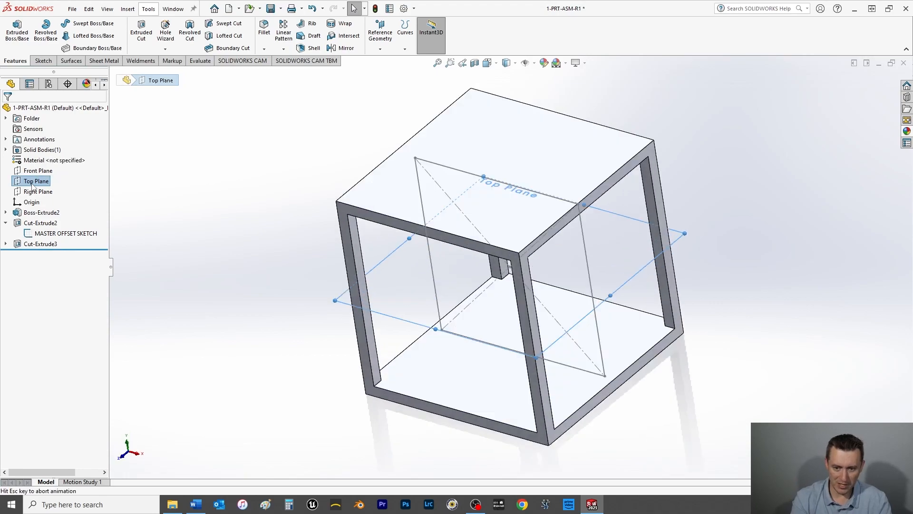
click(43, 61)
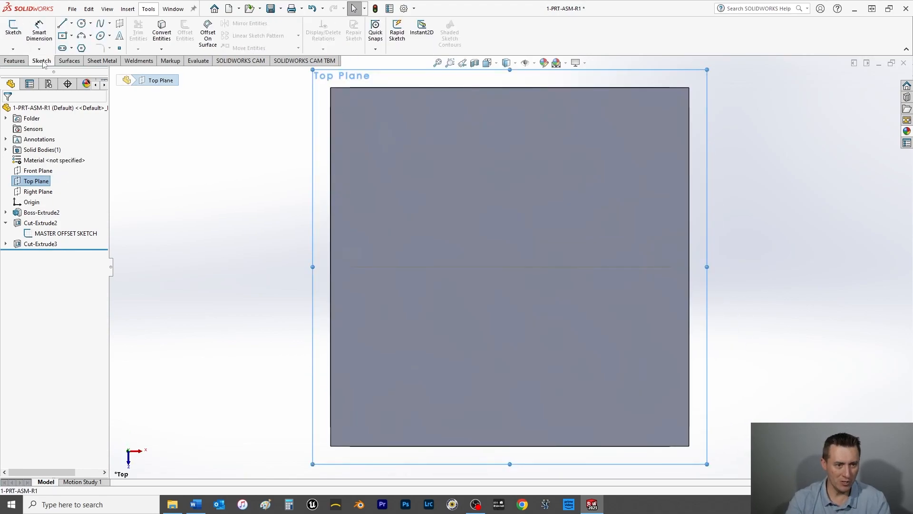
click(16, 32)
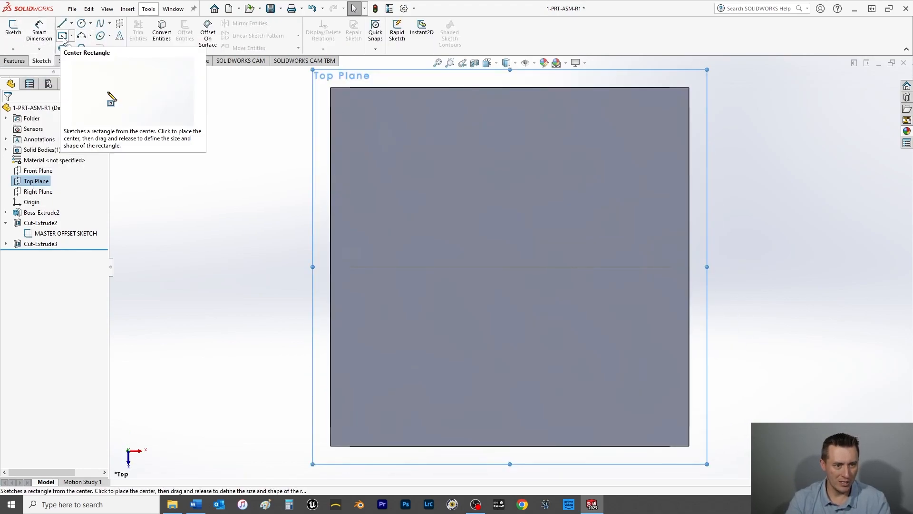
click(62, 35)
click(510, 267)
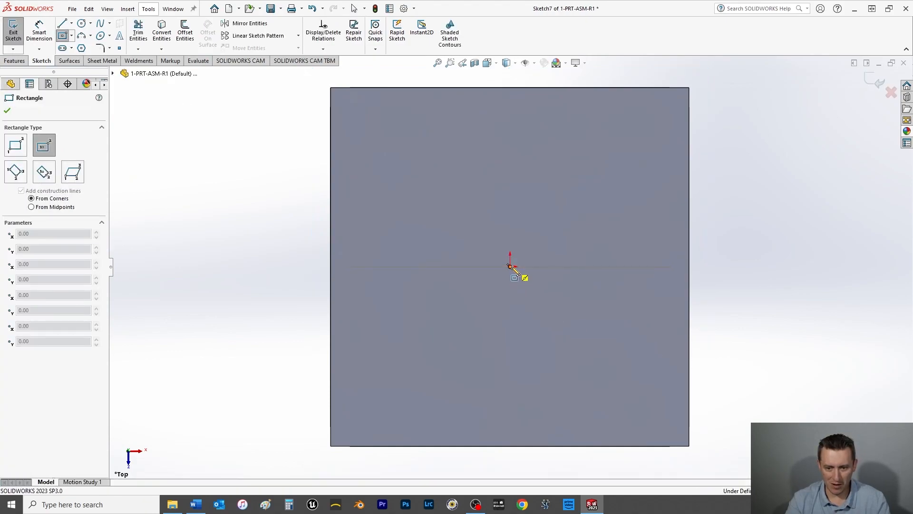
click(635, 379)
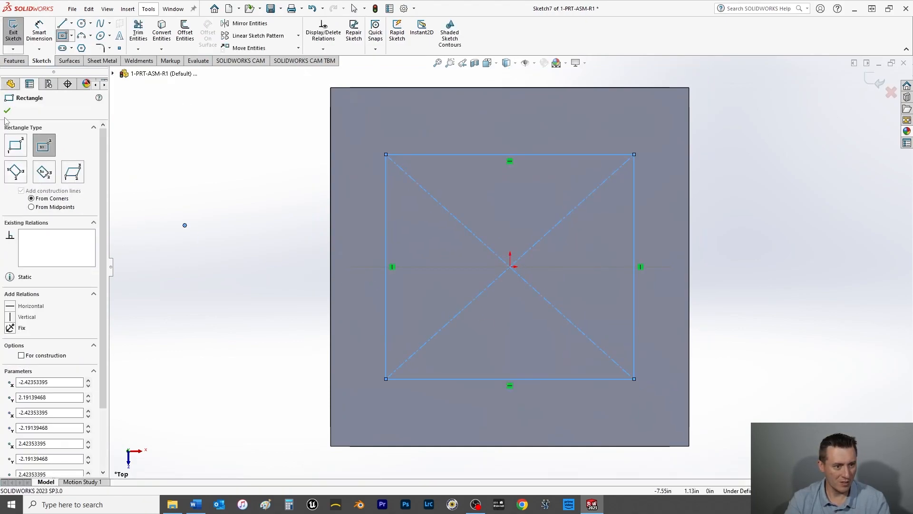
key(Escape)
Step: Try to relate a short side of the Top Plane rectangle to the vertical side line of MASTER OFFSET SKETCH
mouse_move(267, 362)
middle_down()
mouse_move(255, 269)
mouse_move(276, 265)
mouse_move(266, 240)
mouse_move(253, 244)
middle_up()
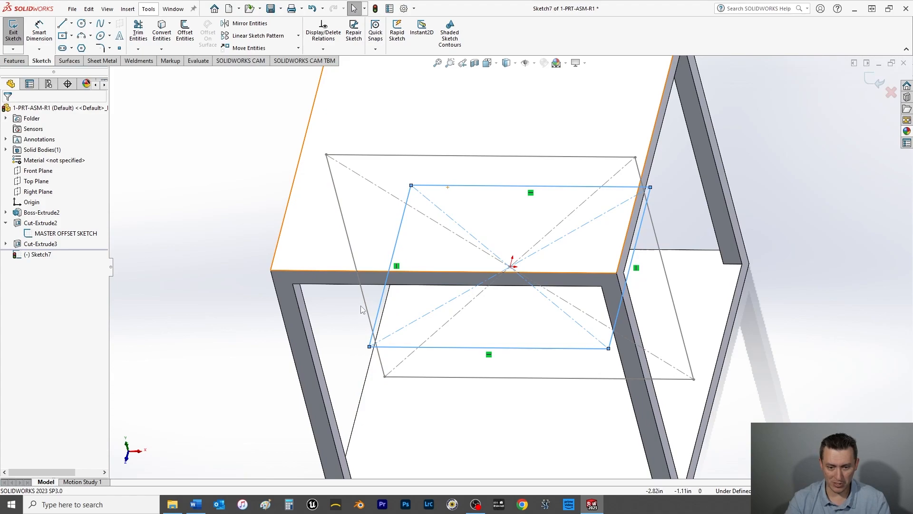
key(ctrl+a)
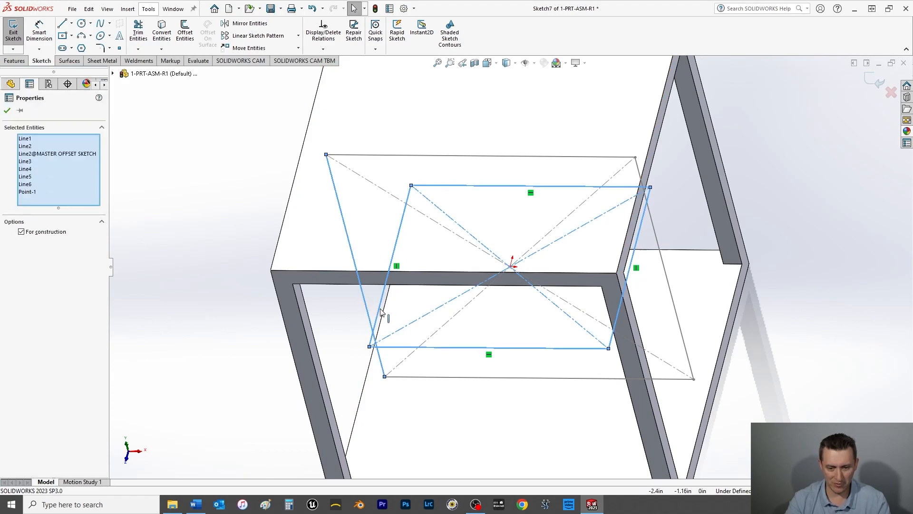
key(Escape)
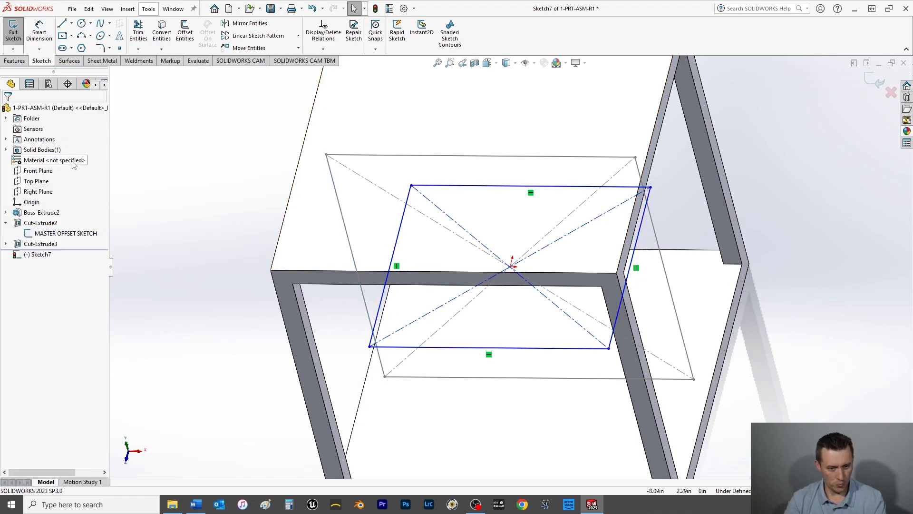
click(363, 301)
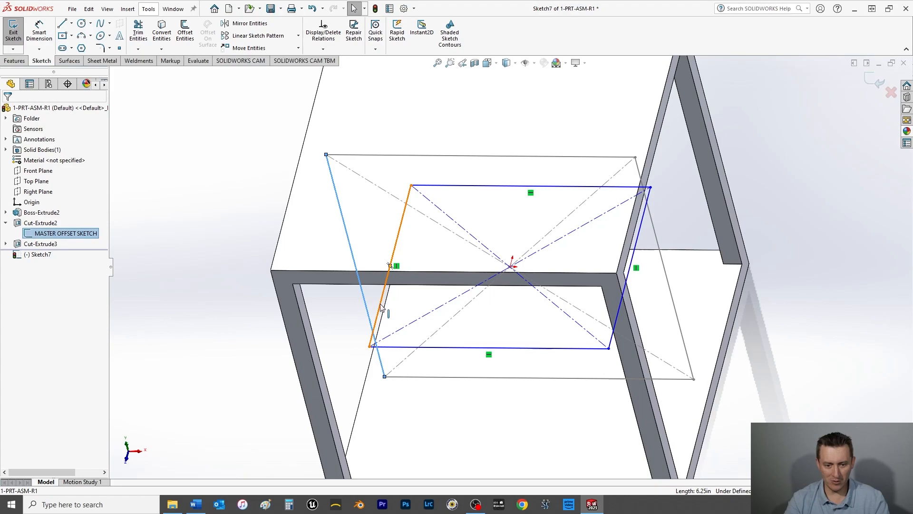
ctrl+click(382, 307)
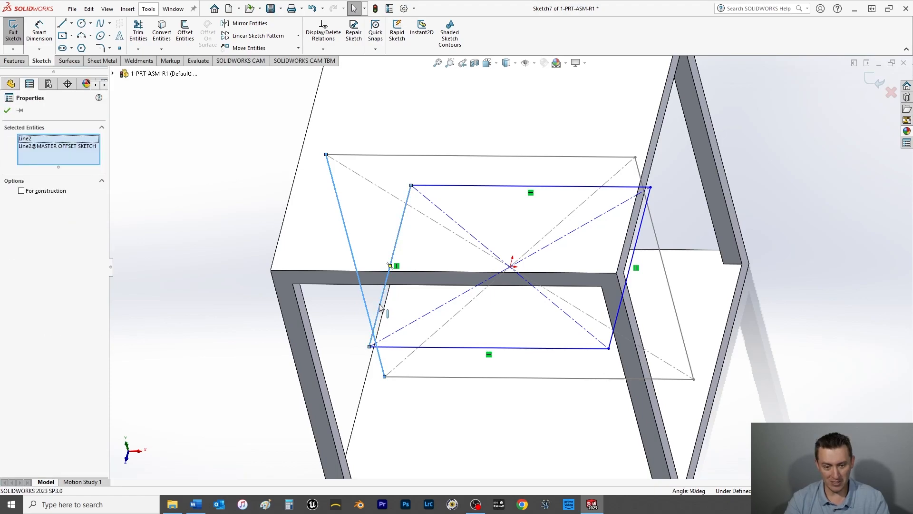
key(Escape)
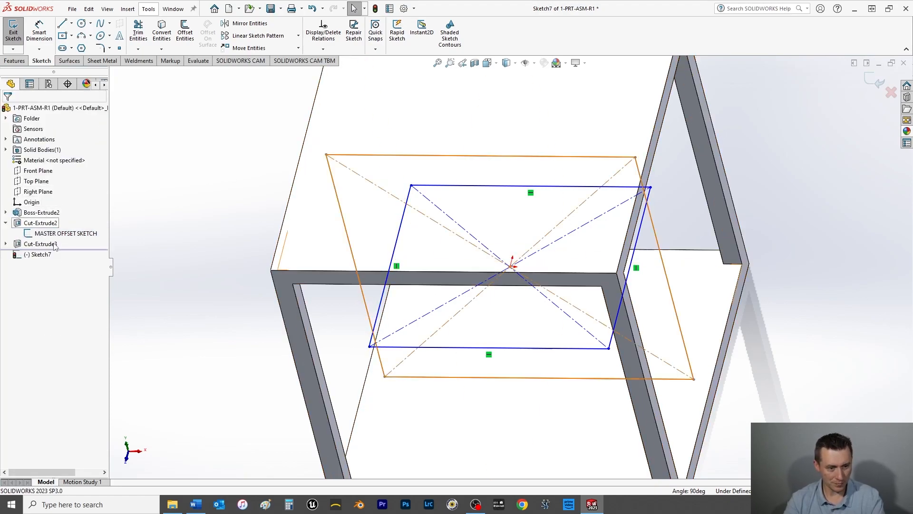
middle_drag(253, 360, 371, 332)
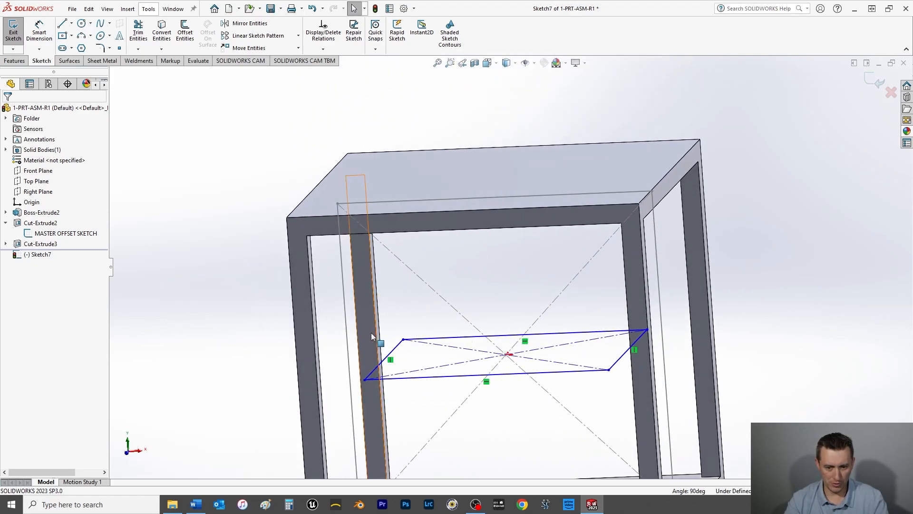
click(348, 333)
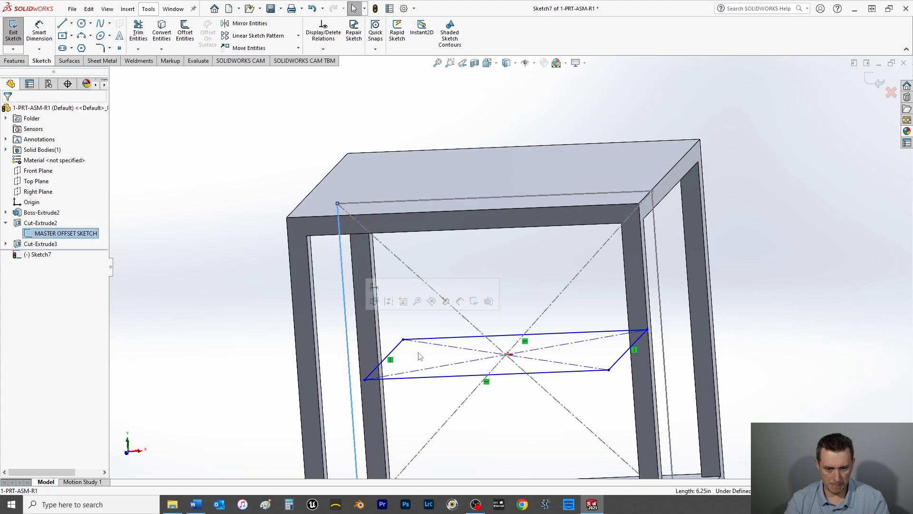
ctrl+click(398, 350)
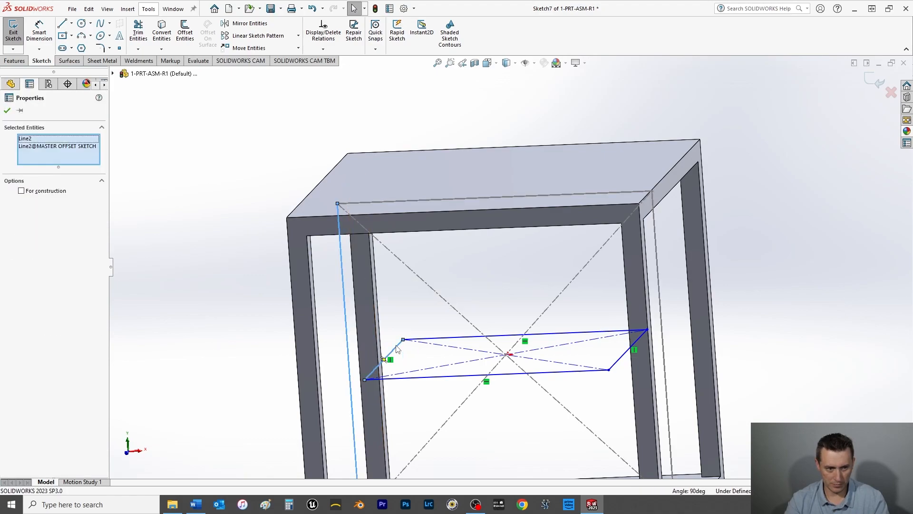
key(Escape)
Step: Reopen the Top Plane sketch and try pairing the rectangle's front side with MASTER OFFSET SKETCH's bottom line for a relation
click(15, 30)
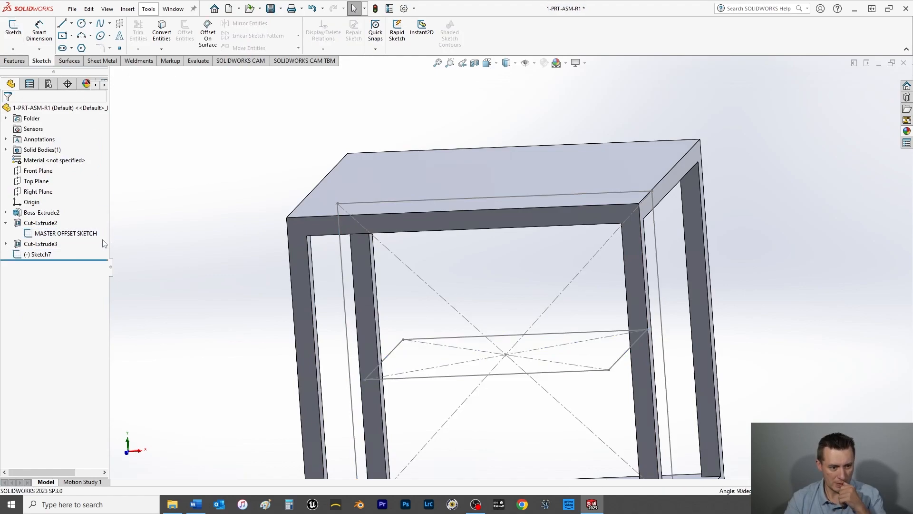
click(38, 254)
click(56, 232)
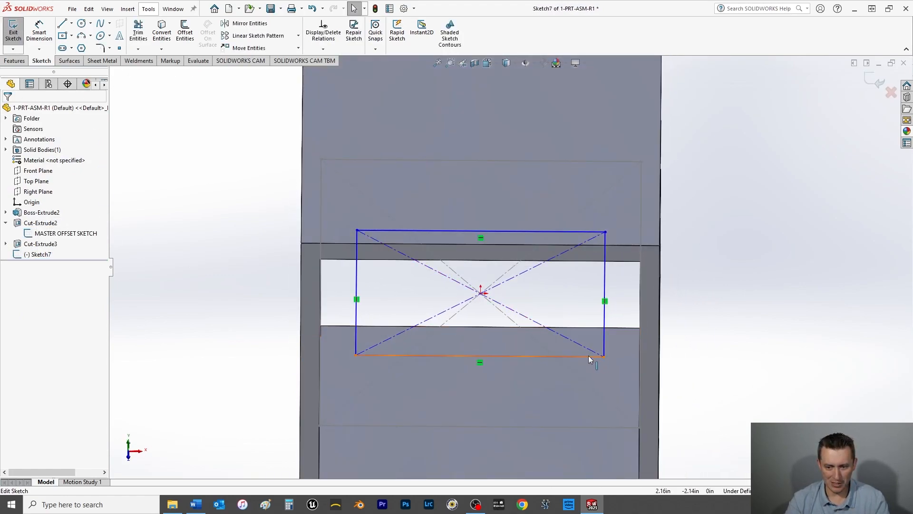
click(571, 356)
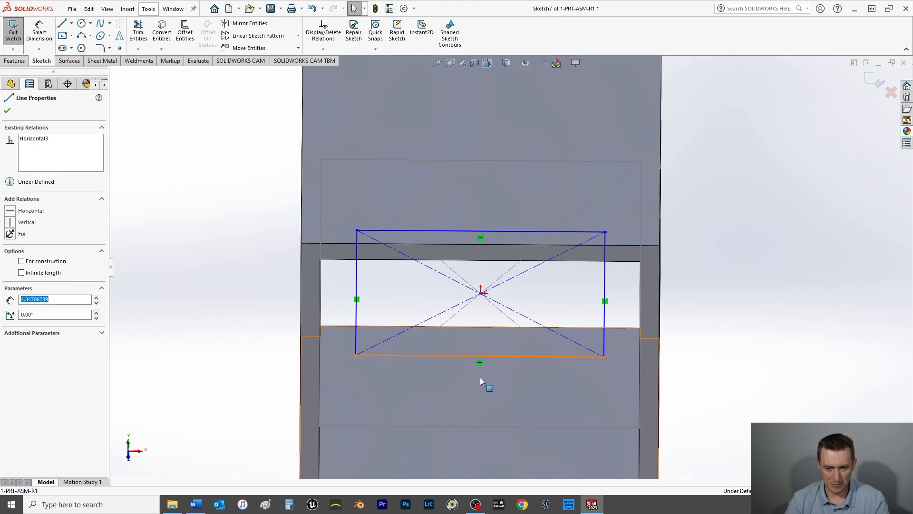
ctrl+click(413, 426)
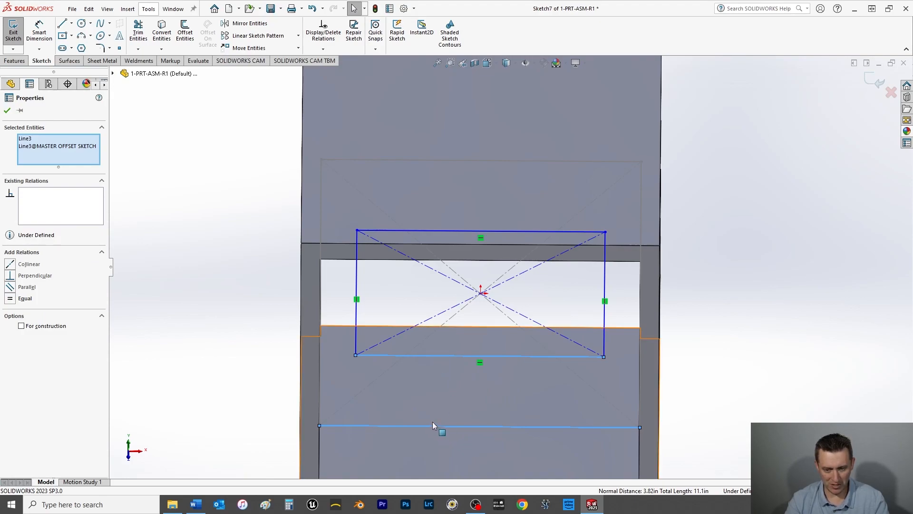
click(190, 286)
Step: Make the front side of the Top Plane rectangle equal in length to MASTER OFFSET SKETCH's bottom line
middle_drag(230, 363, 354, 319)
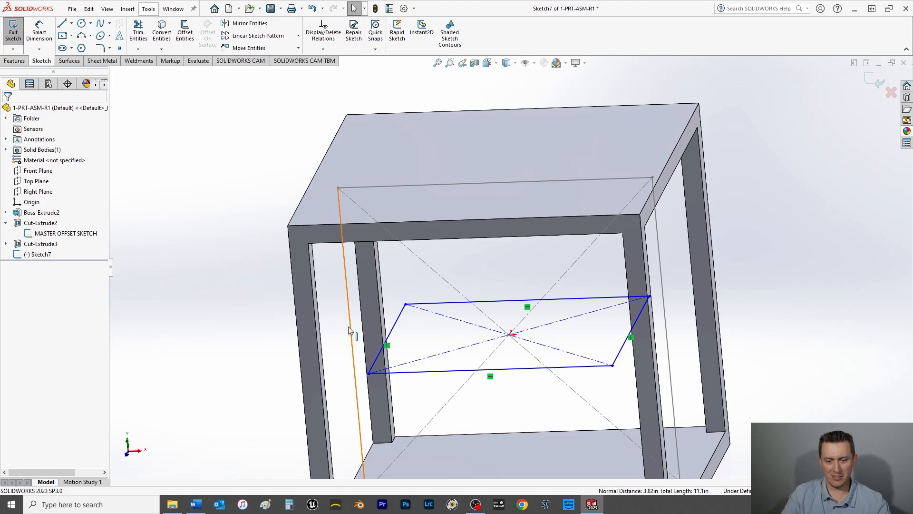
scroll(437, 428, up, 4)
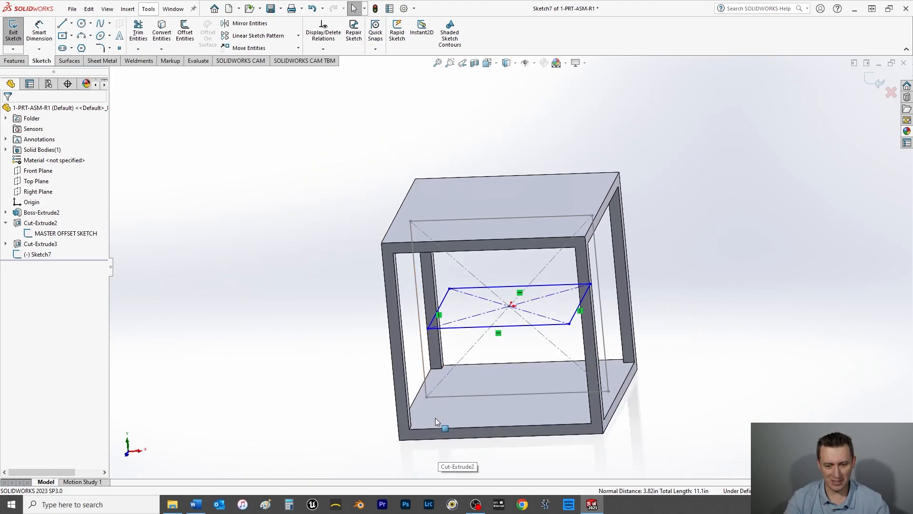
click(474, 395)
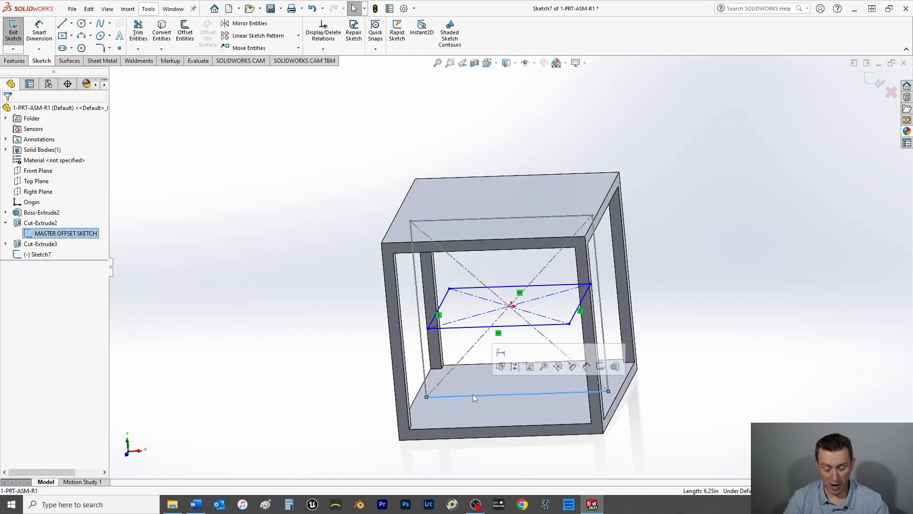
click(473, 328)
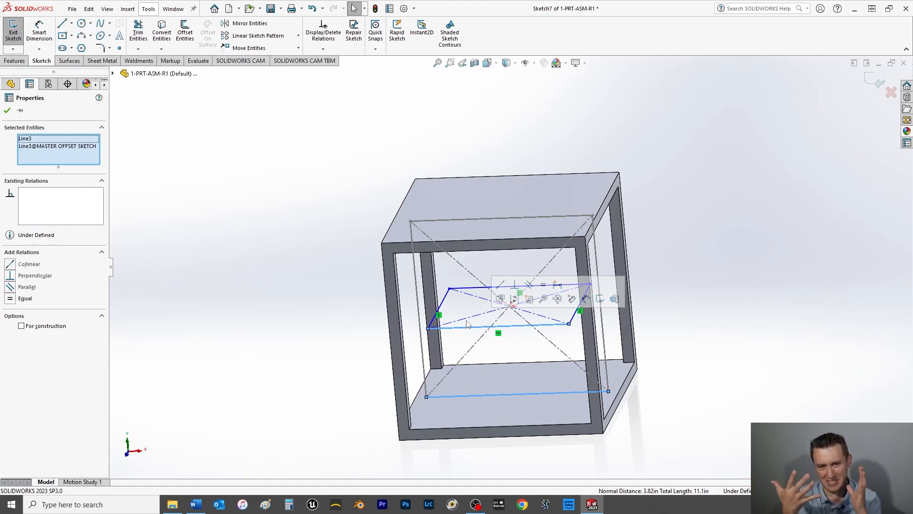
click(10, 299)
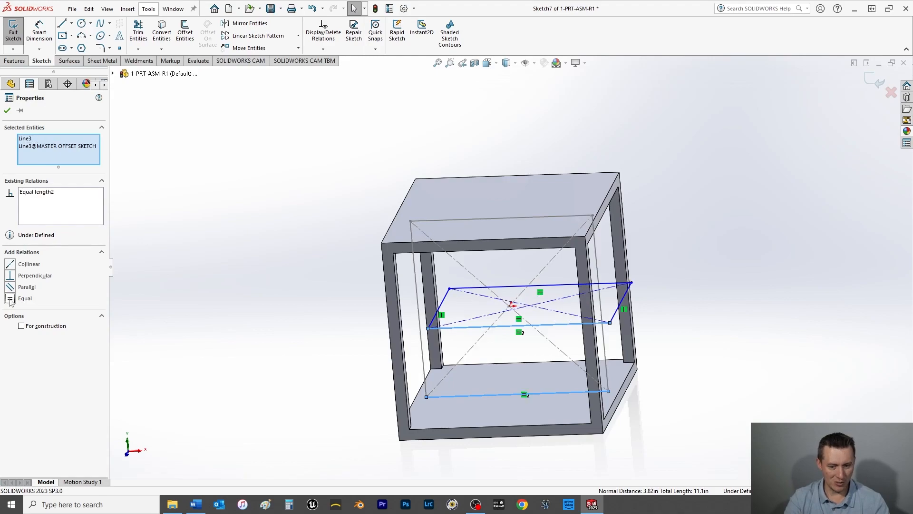
click(7, 110)
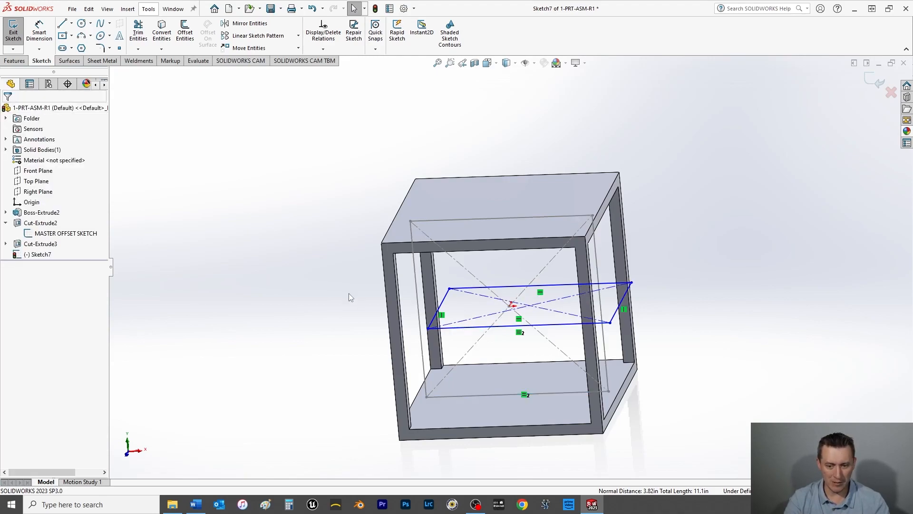
Step: Make the center point of the Top Plane rectangle coincident with the origin
key(space)
click(439, 212)
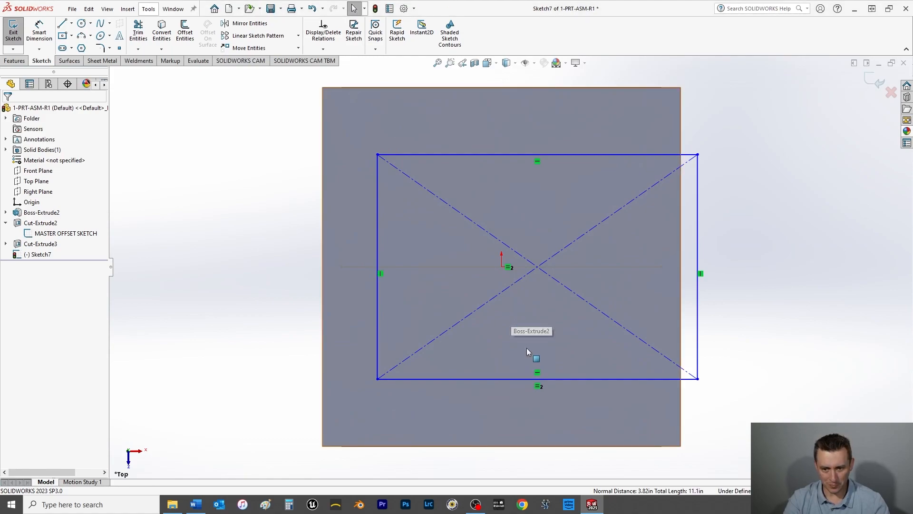
drag(536, 267, 479, 291)
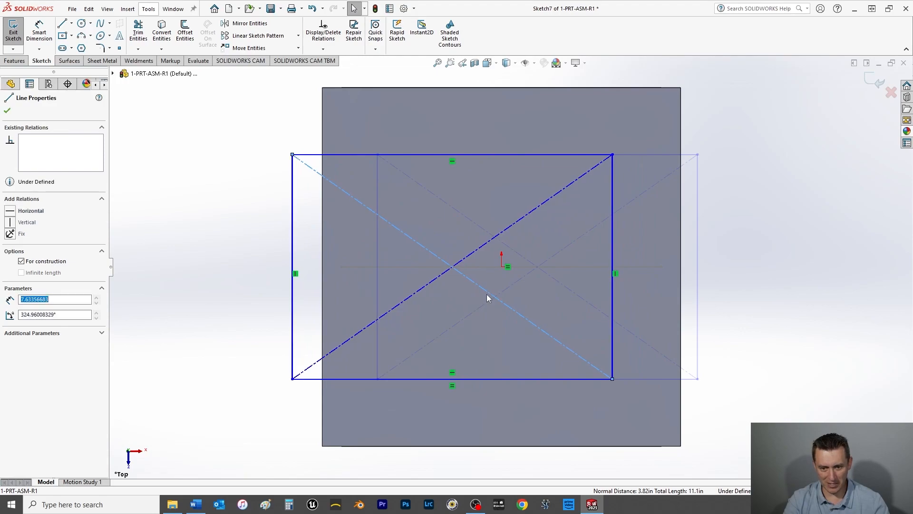
click(452, 268)
ctrl+click(503, 267)
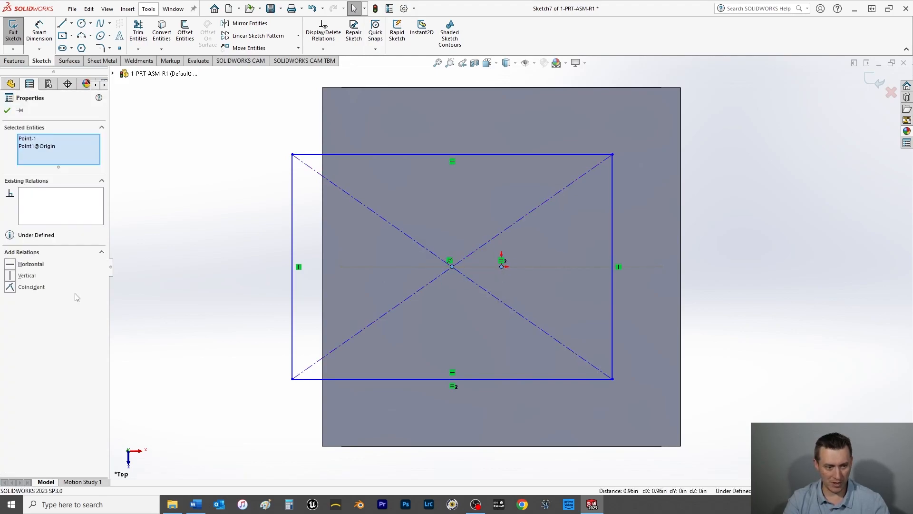
click(11, 287)
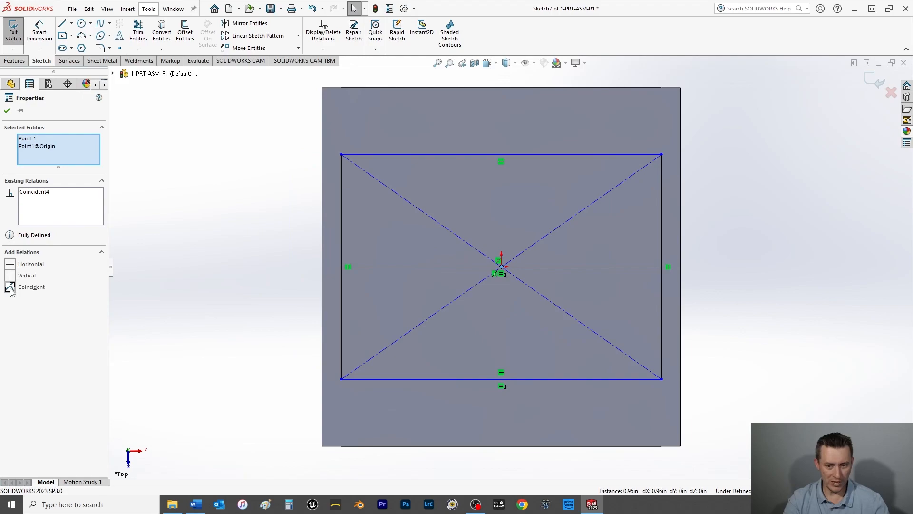
click(8, 111)
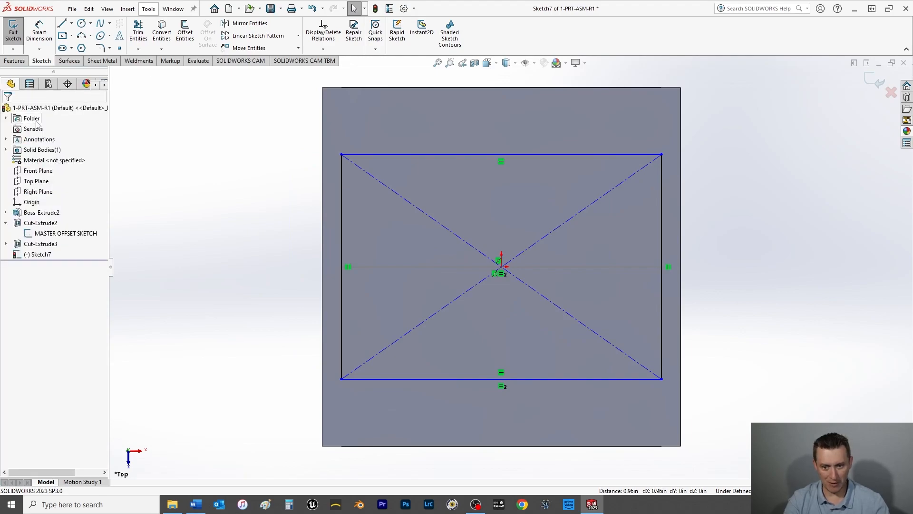
Step: Add an Equal relation between two adjacent sides of the Top Plane rectangle to make it a square
click(341, 221)
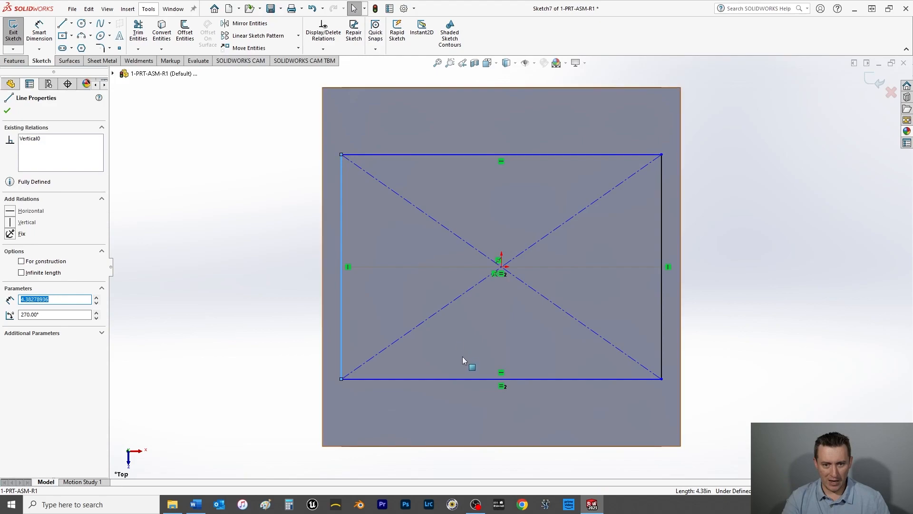
ctrl+click(464, 379)
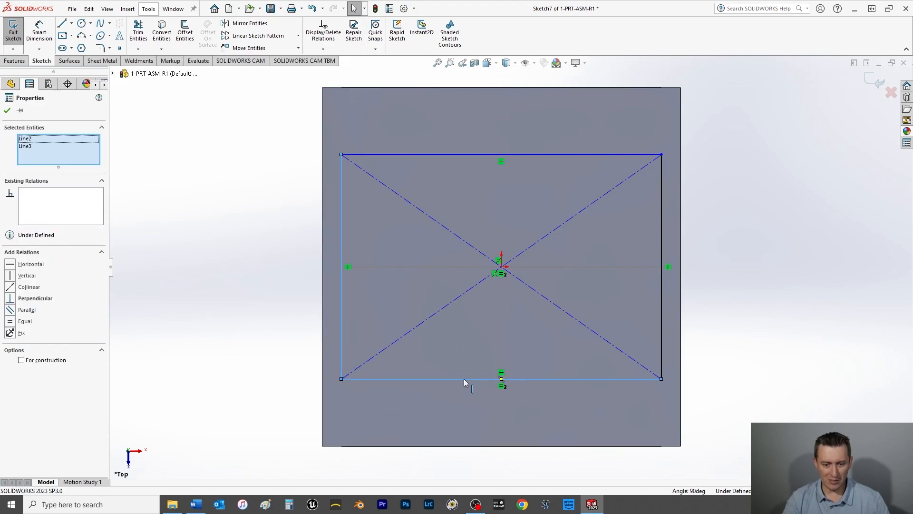
click(15, 322)
click(245, 183)
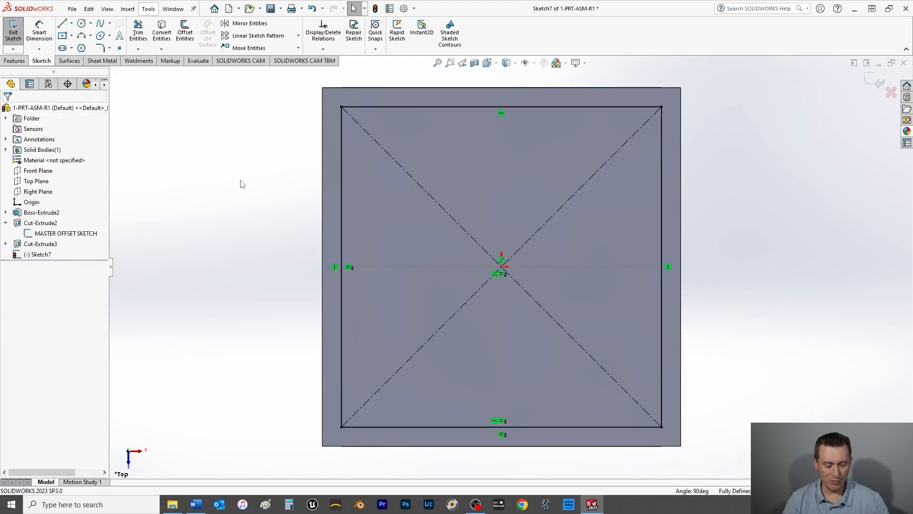
Step: Cut the Top Plane square through the cube with Extruded Cut set to Through All - Both
click(14, 61)
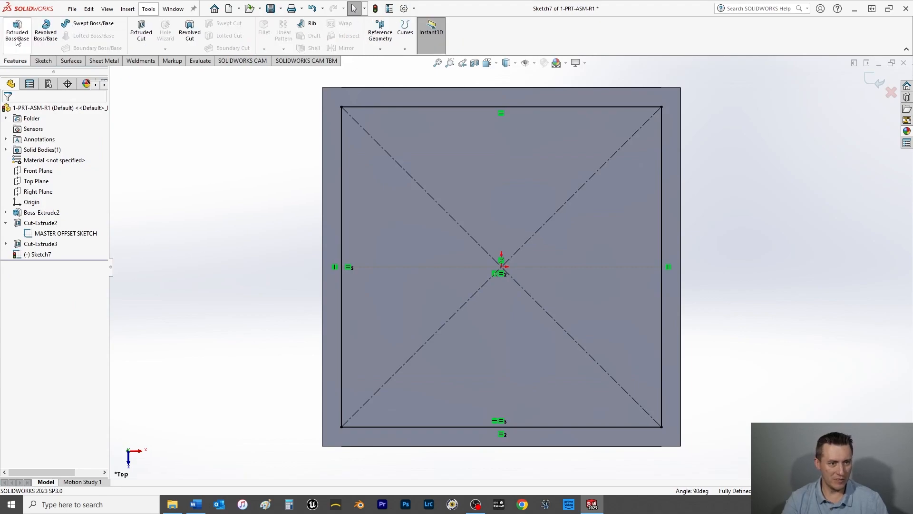
click(141, 30)
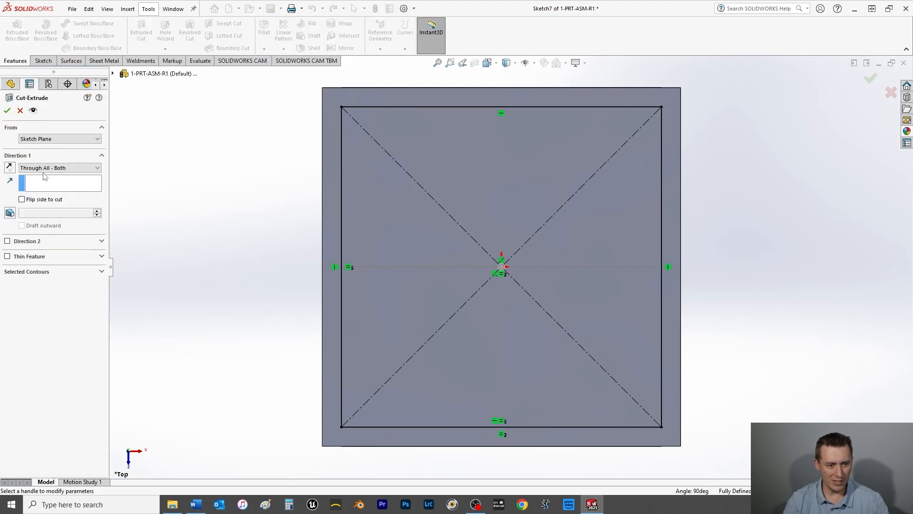
click(47, 168)
click(44, 189)
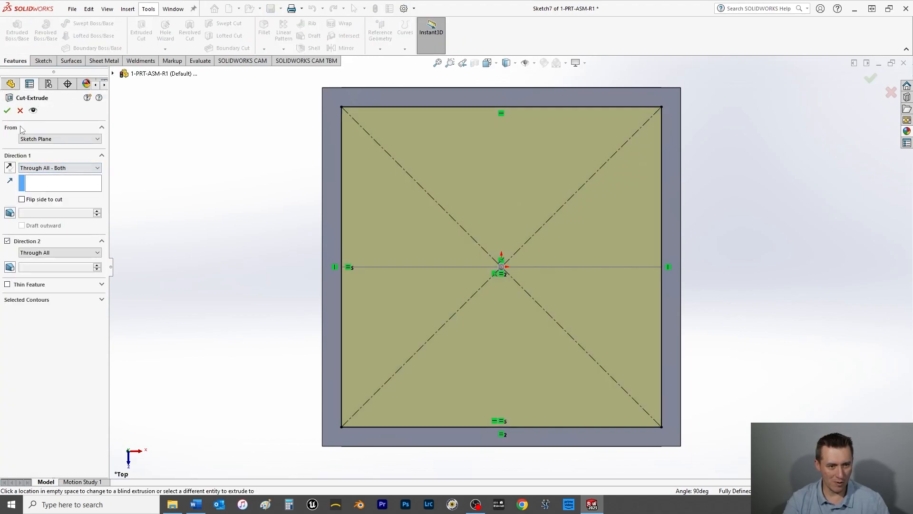
click(7, 111)
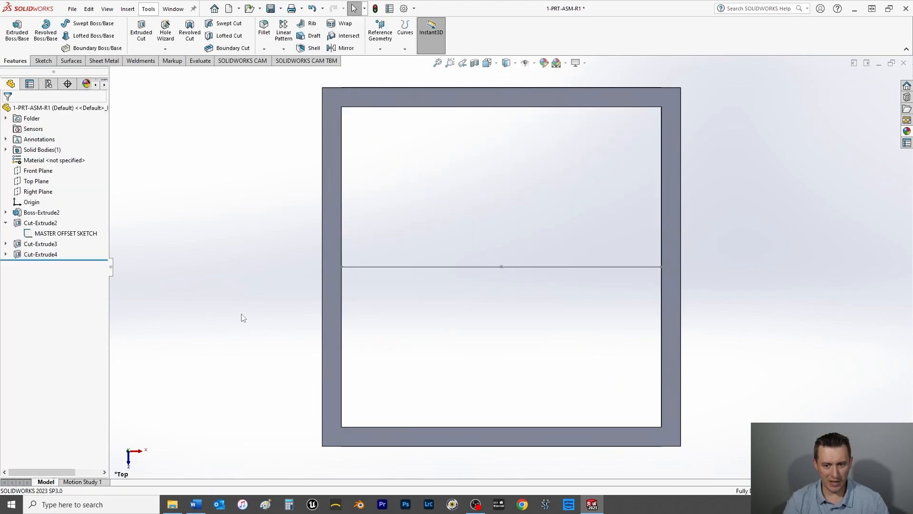
Step: Hide MASTER OFFSET SKETCH in the model
right_click(77, 235)
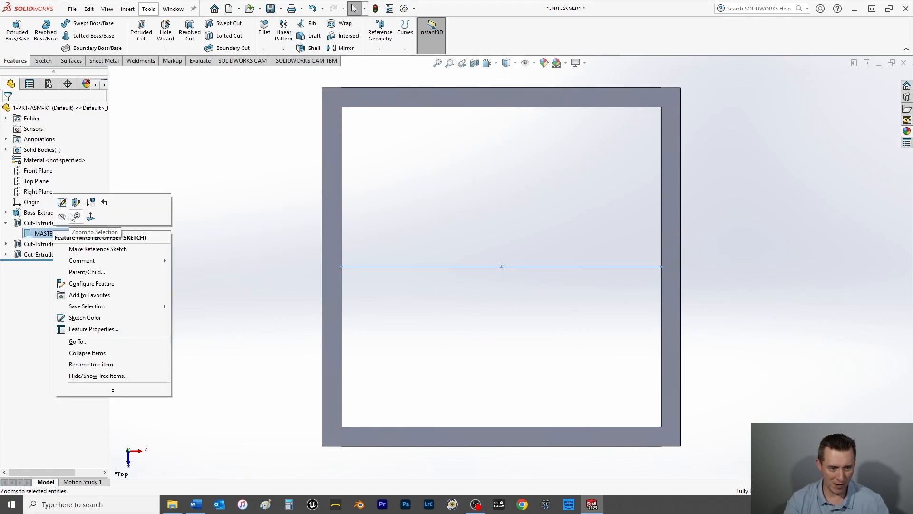
click(62, 216)
mouse_move(246, 241)
middle_down()
mouse_move(238, 265)
mouse_move(232, 202)
middle_up()
Step: Set the view orientation to Isometric and save the part
key(space)
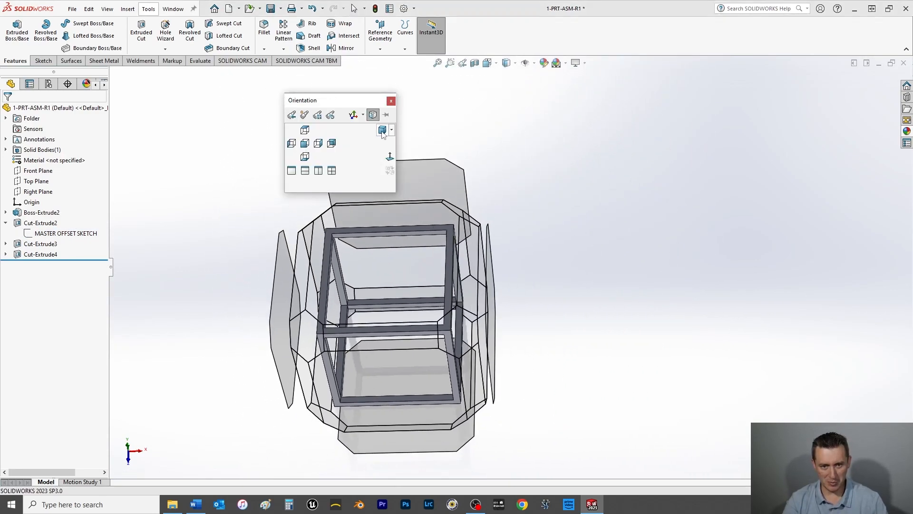
click(382, 131)
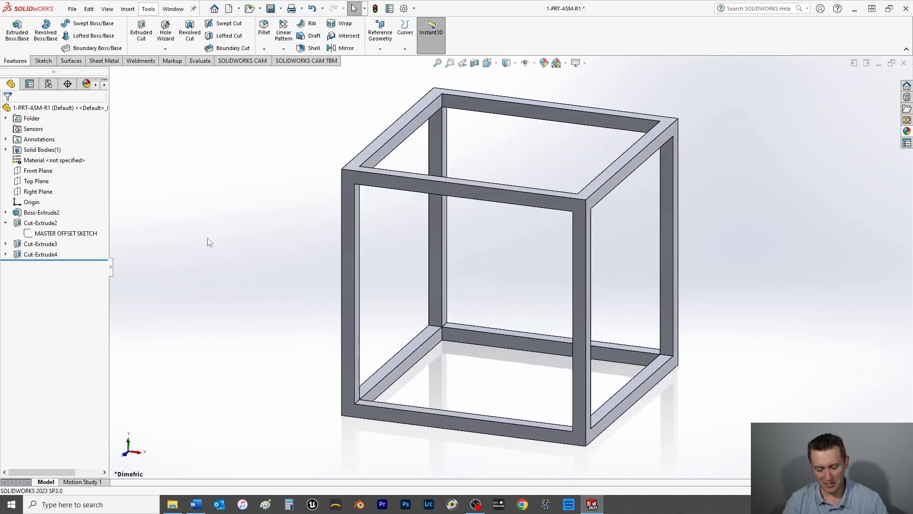
key(space)
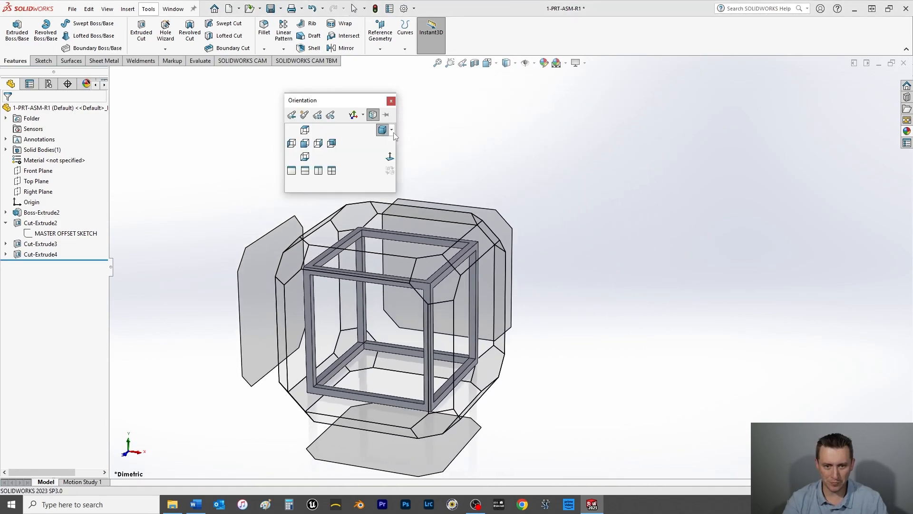
click(393, 132)
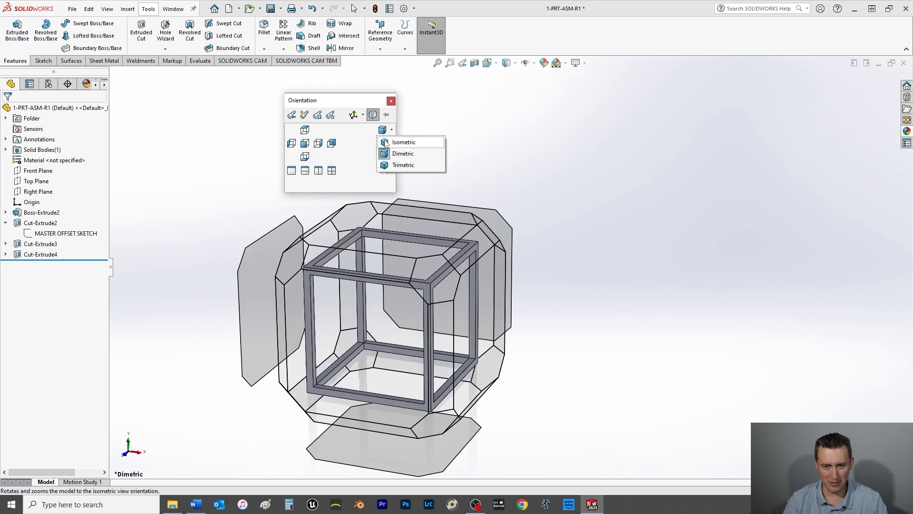
click(386, 144)
key(ctrl+s)
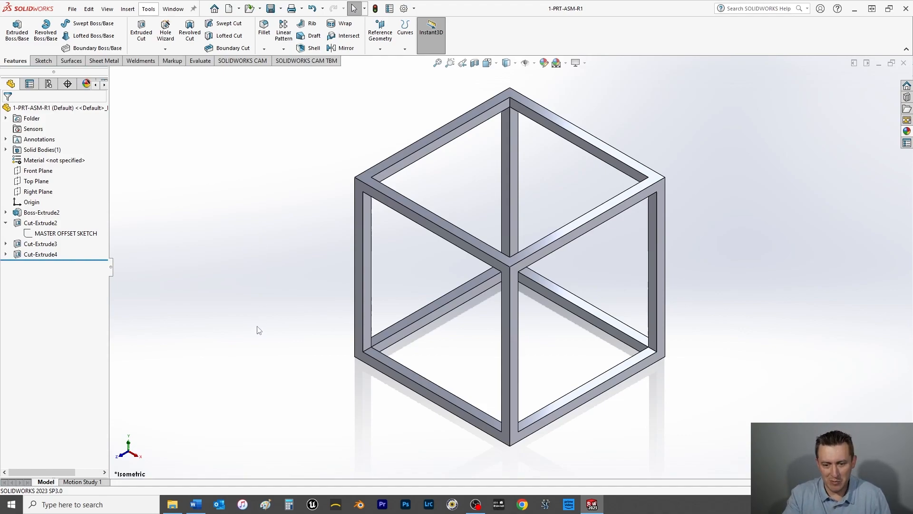
Step: Start a Front Plane sketch and draw a vertical midpoint line about 1.8 in long centered on the origin
click(29, 173)
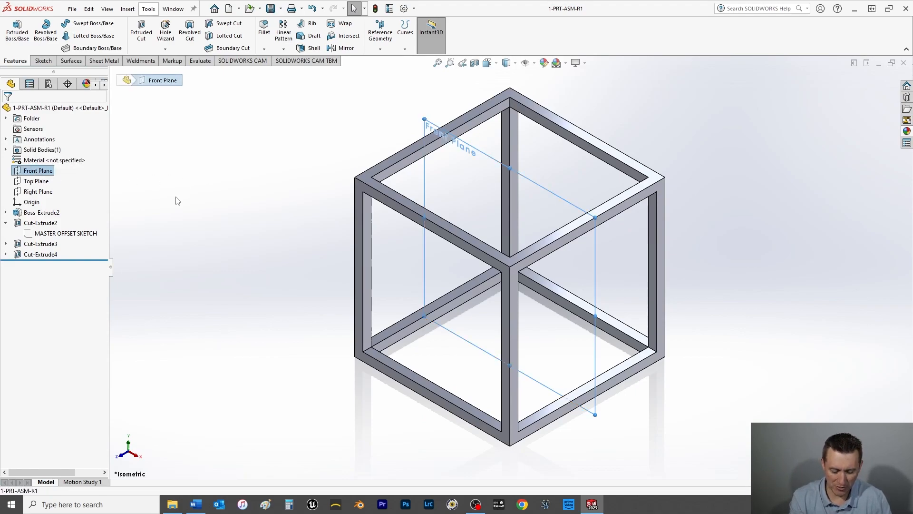
key(ctrl+8)
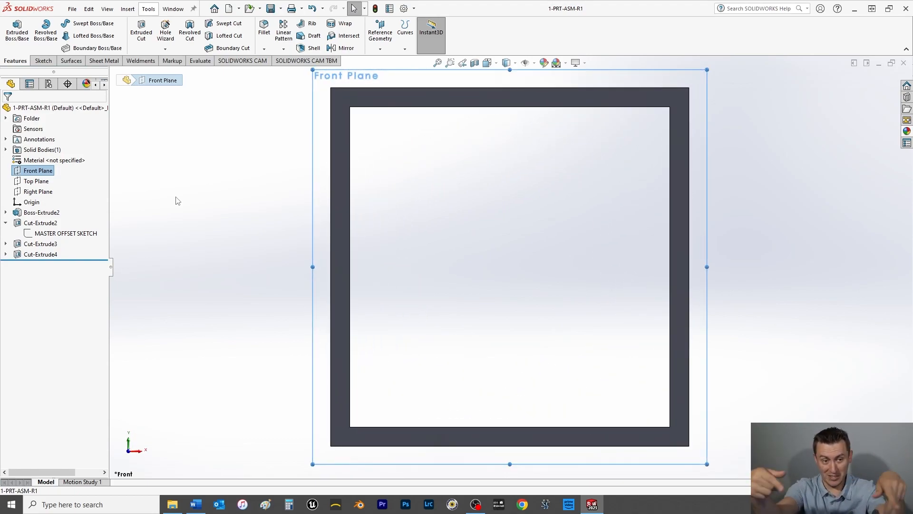
click(47, 62)
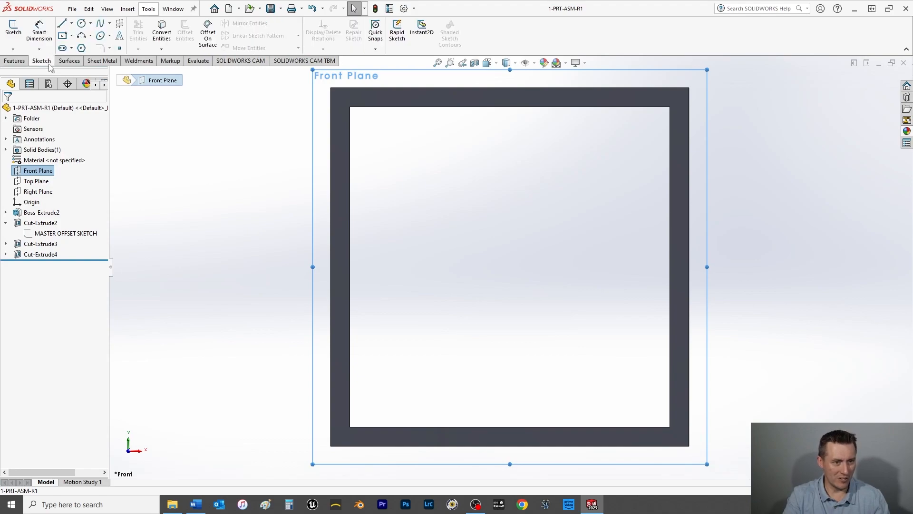
click(71, 23)
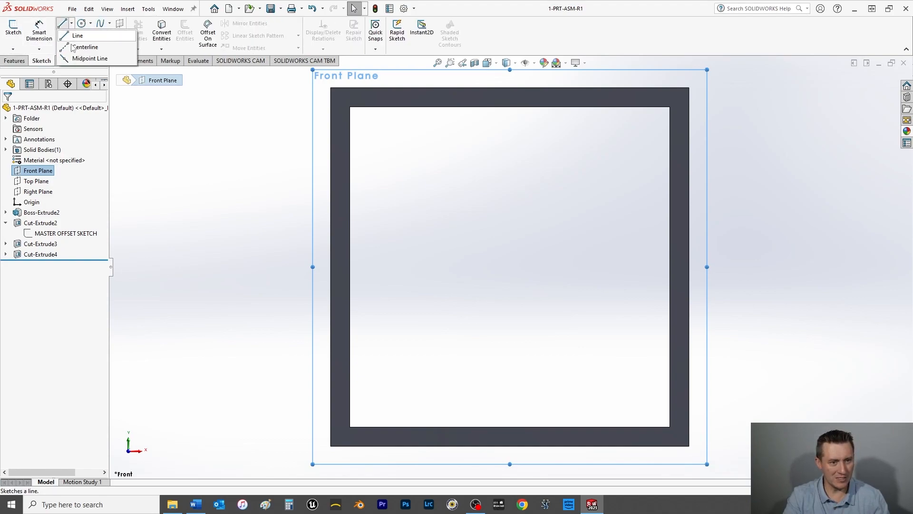
click(77, 58)
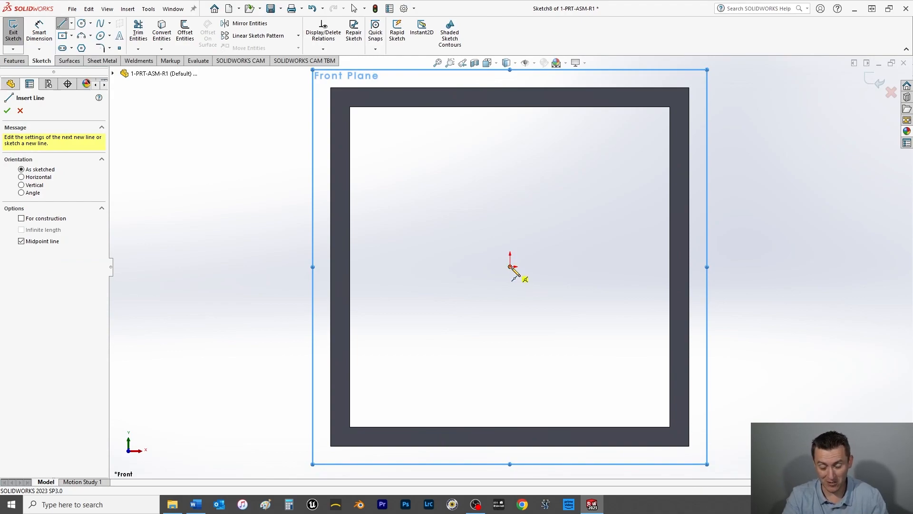
drag(510, 267, 510, 221)
right_click(468, 205)
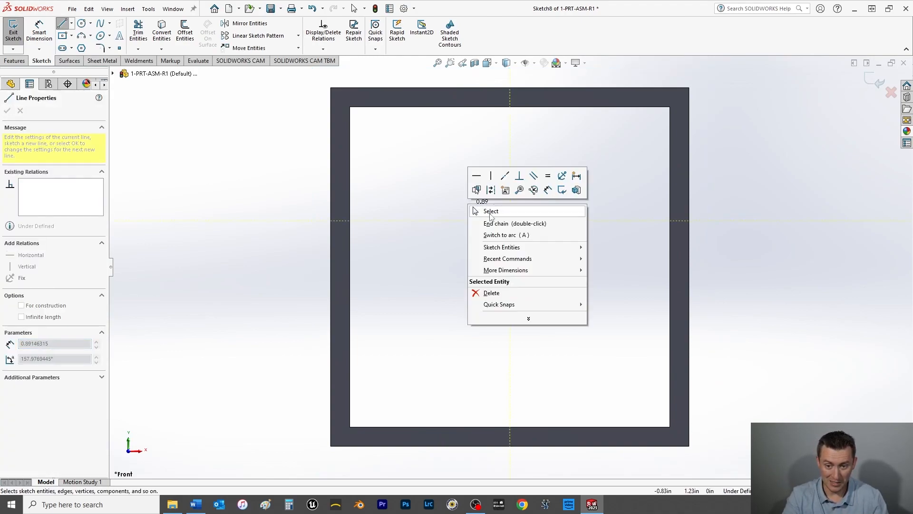
click(487, 211)
Step: Dimension the vertical midpoint line to a length of 1.5 in
click(39, 31)
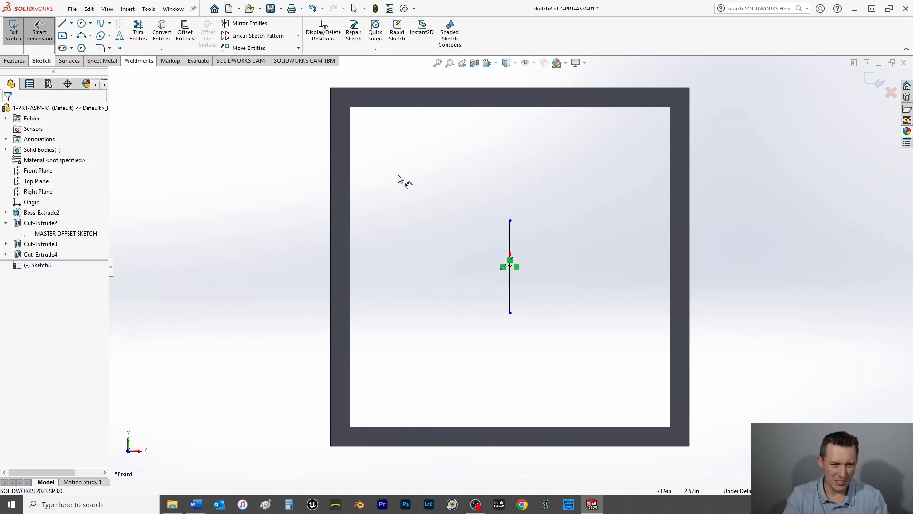
click(511, 245)
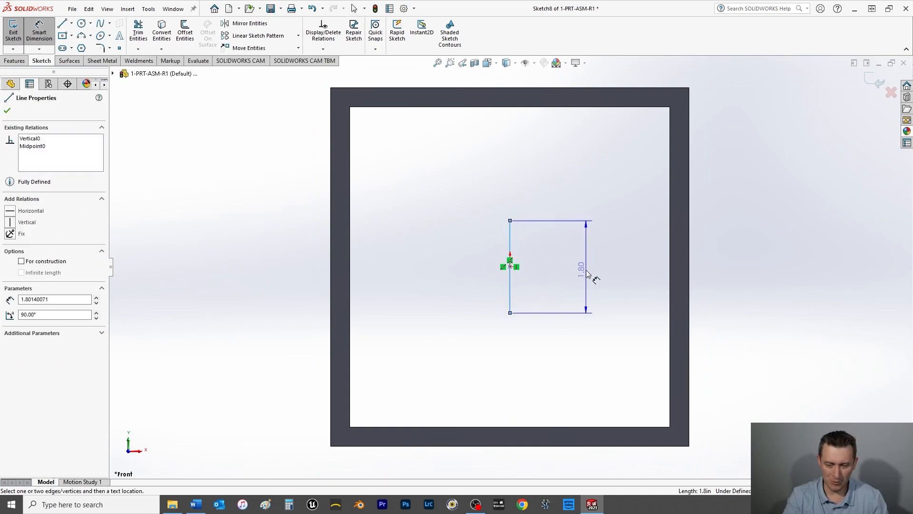
click(586, 270)
text(1.5)
key(Return)
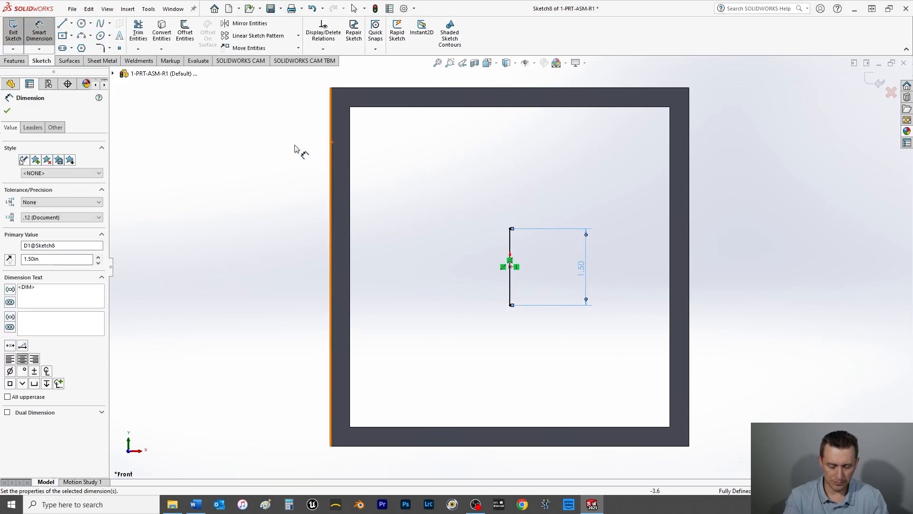
click(6, 112)
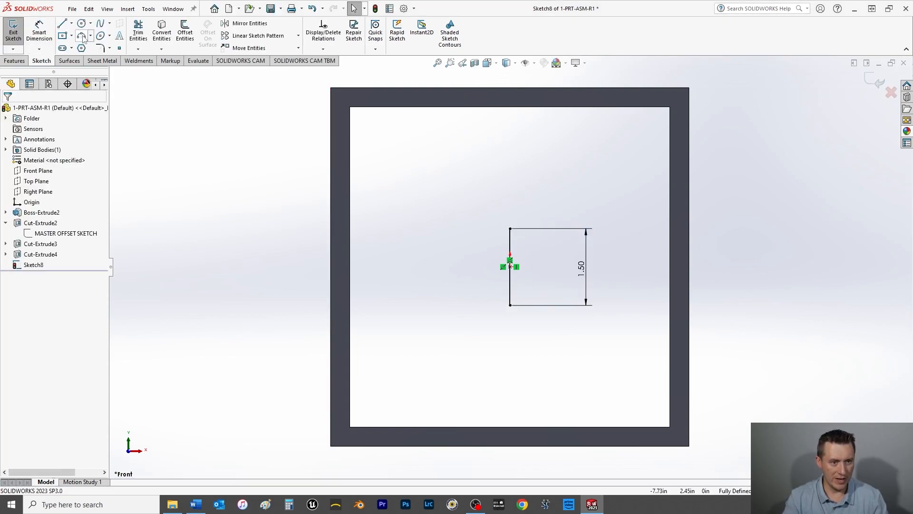
Step: Draw a 3-point arc joining both endpoints of the vertical line and bulging to its left, with a radius of about 0.75 in
click(82, 38)
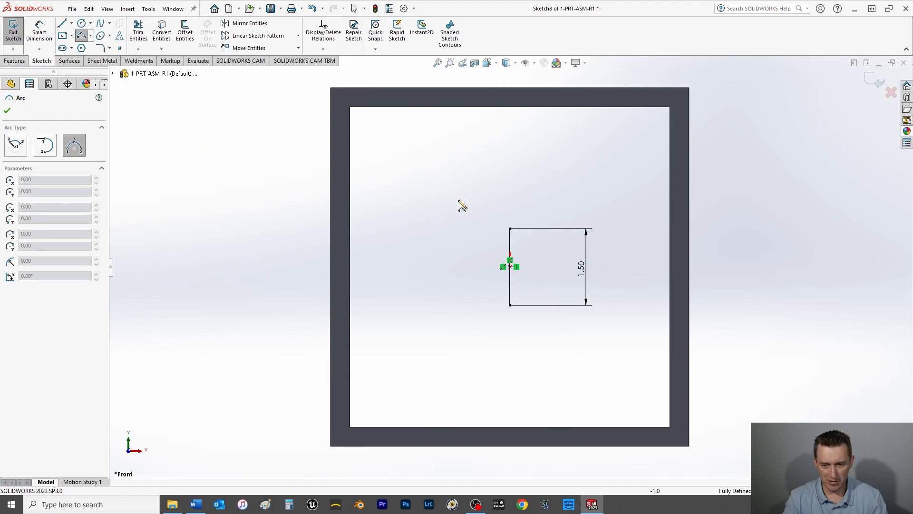
click(510, 229)
click(511, 305)
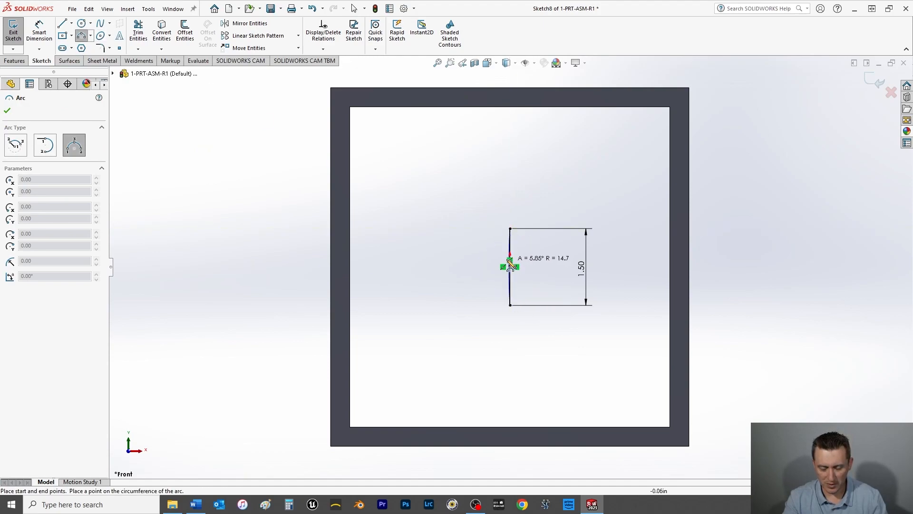
click(472, 267)
right_click(426, 243)
click(439, 242)
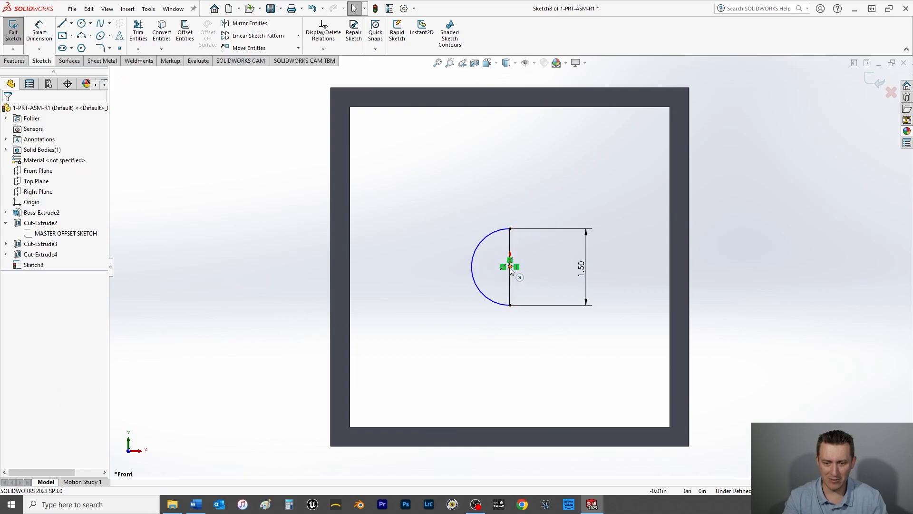
Step: Pull the arc's center point off the vertical line and constrain it with a Midpoint relation to that line
drag(511, 267, 491, 267)
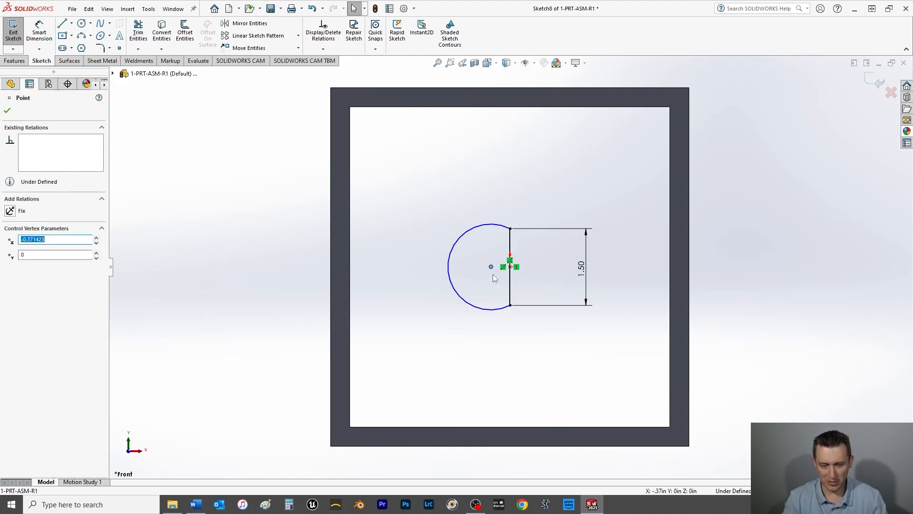
ctrl+click(510, 276)
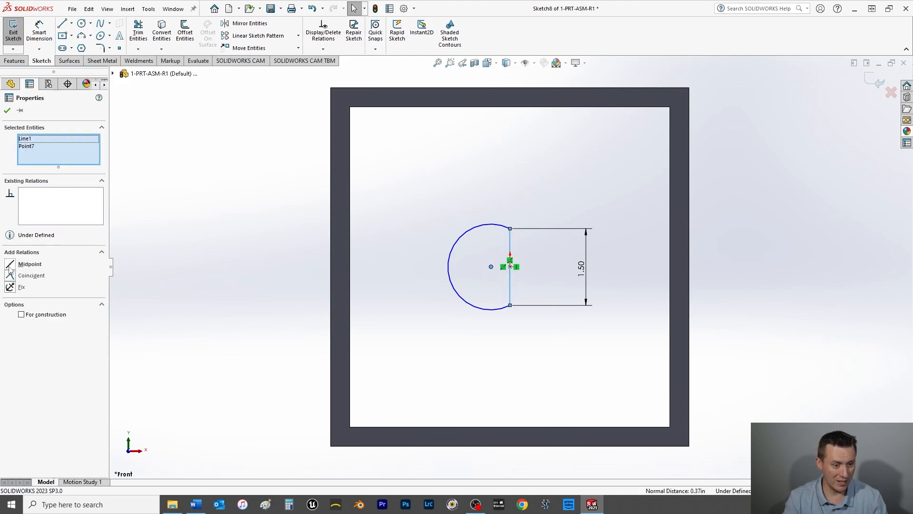
click(10, 266)
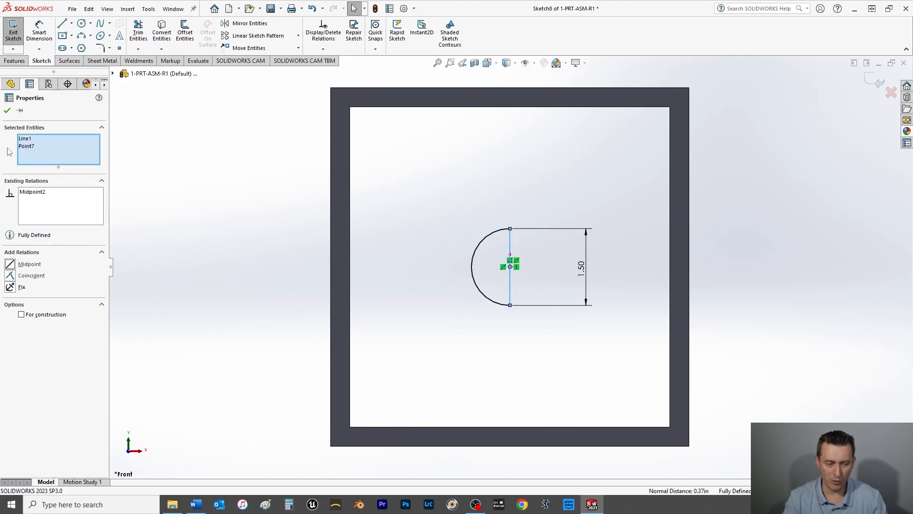
click(8, 110)
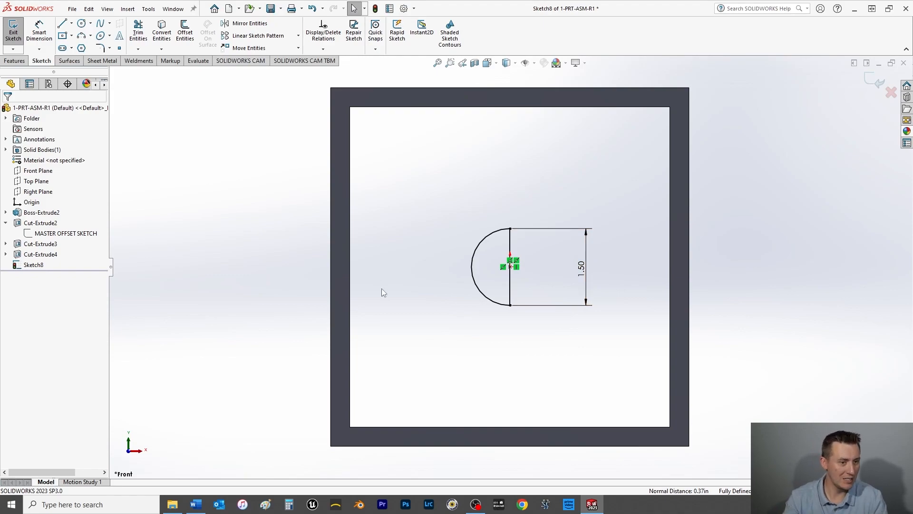
Step: Revolve the half-circle profile 360° about the vertical line with merge result on, and save the part
click(15, 61)
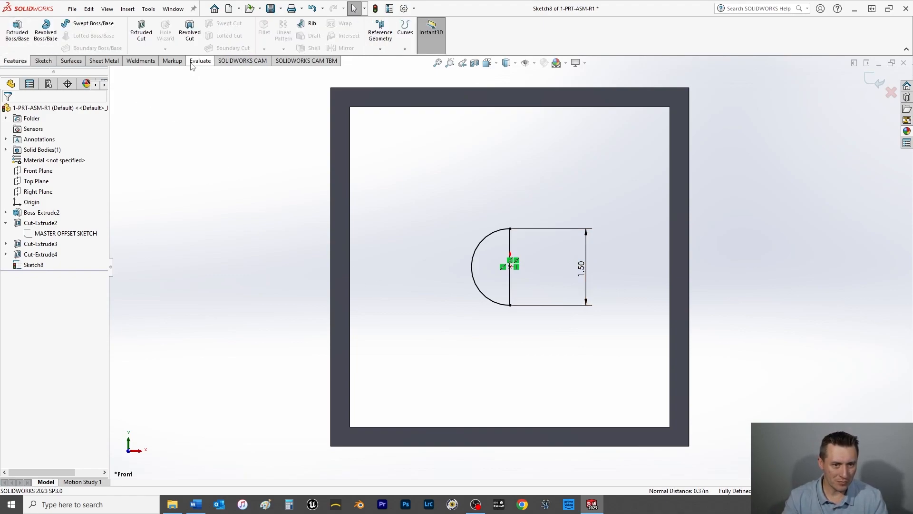
click(44, 37)
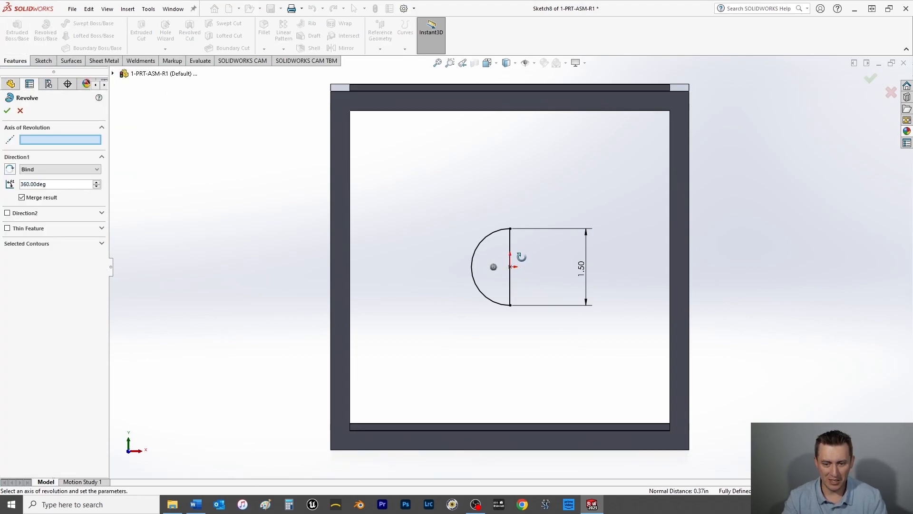
scroll(506, 262, down, 5)
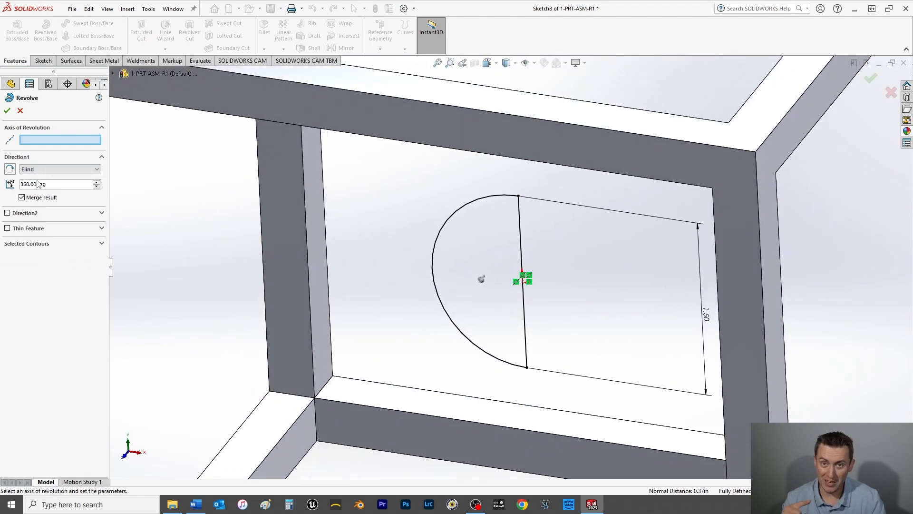
click(520, 236)
click(8, 111)
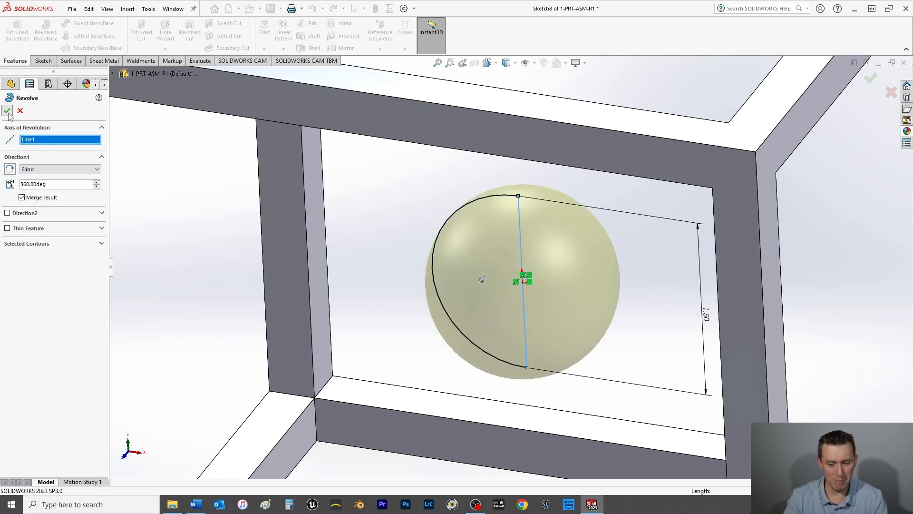
click(190, 199)
key(f)
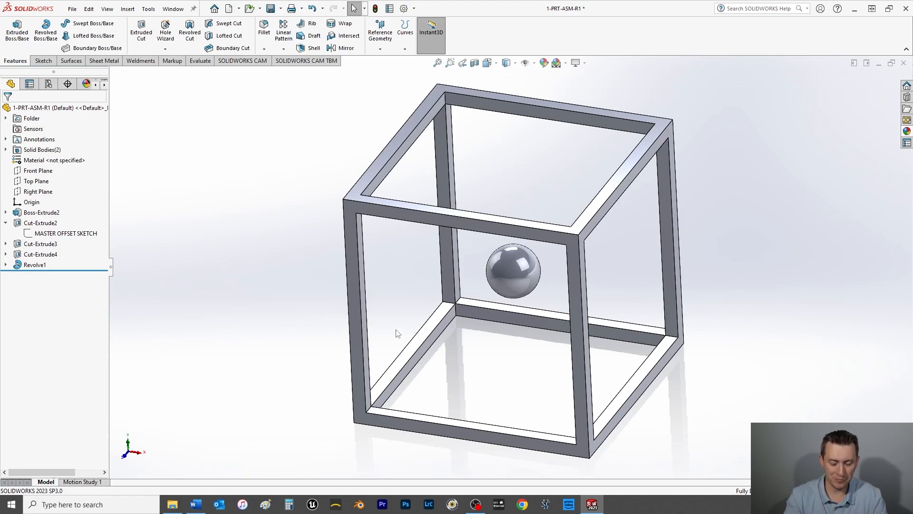
key(ctrl+s)
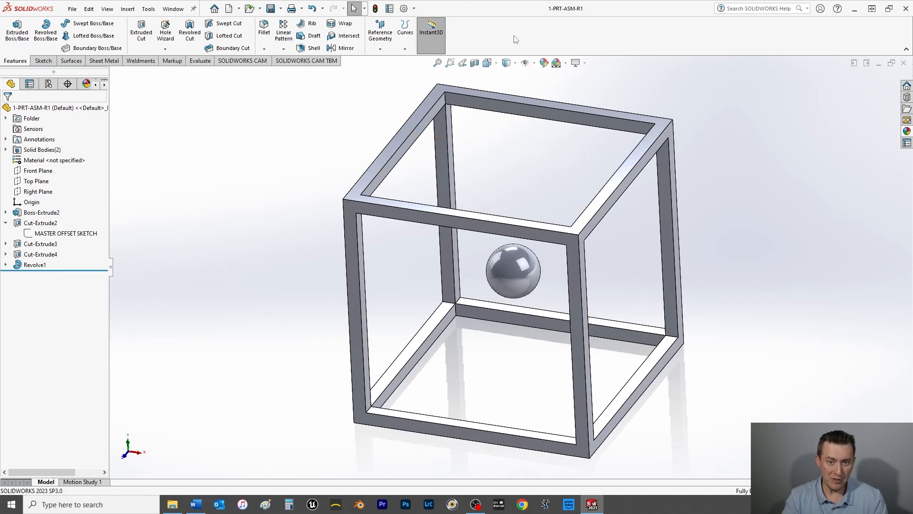
Step: Start a reference plane through the frame's upper back-left inner corner vertex and the diagonally opposite upper inner corner vertex
click(381, 34)
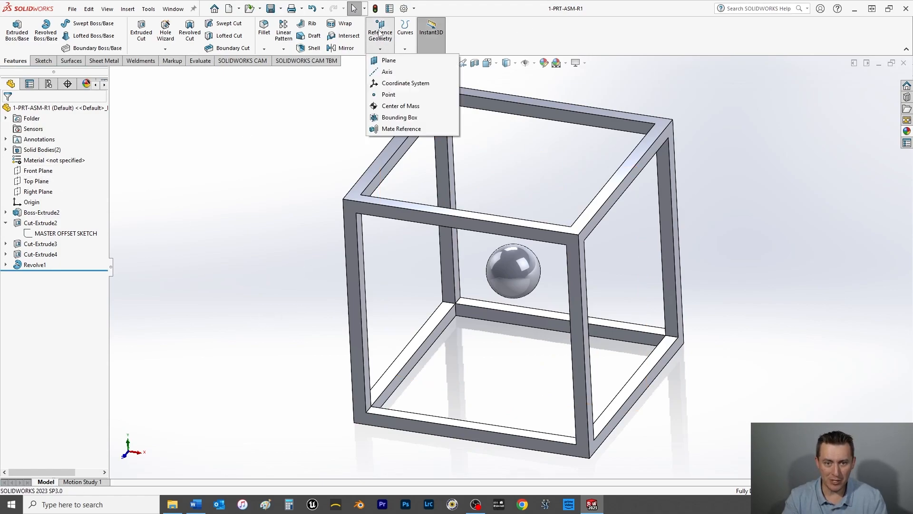
click(386, 61)
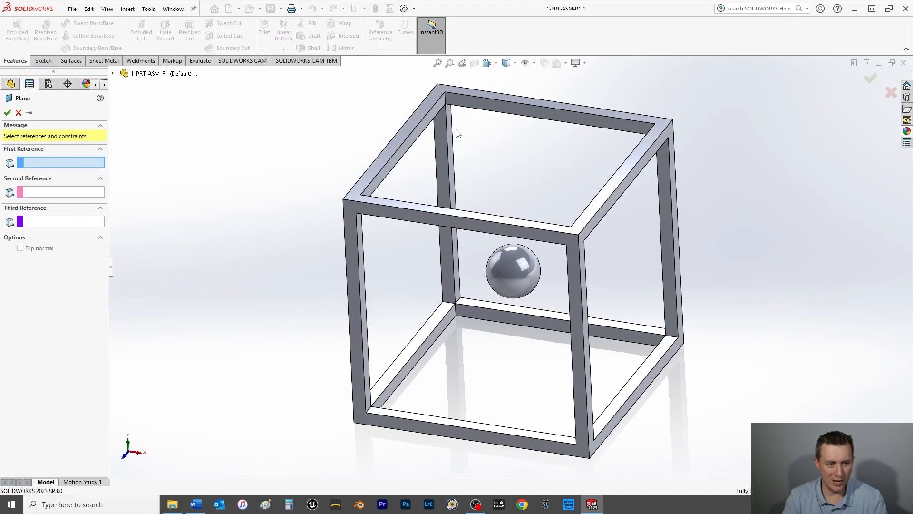
click(445, 104)
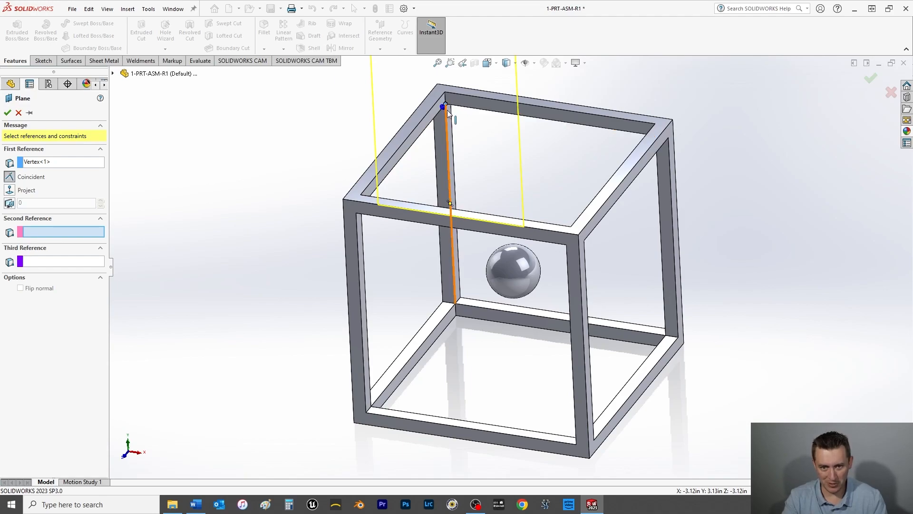
scroll(447, 110, down, 5)
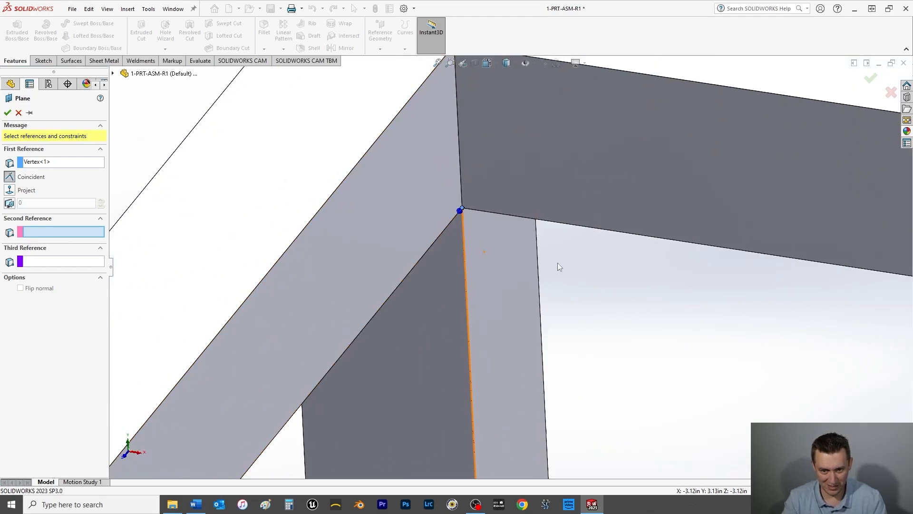
scroll(559, 266, up, 6)
middle_drag(703, 412, 730, 467)
scroll(625, 379, down, 7)
middle_drag(559, 312, 539, 294)
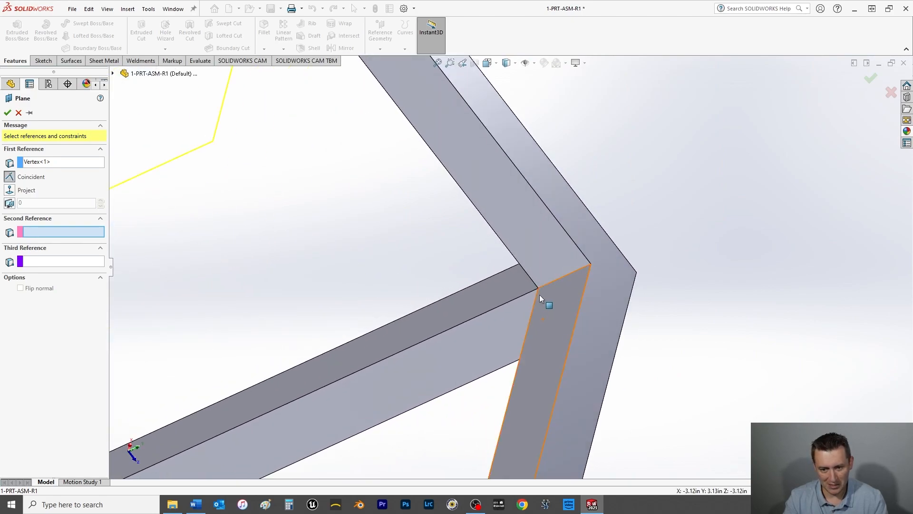
click(538, 288)
Step: Set the inner corner vertex directly below the second reference as the third reference and create the diagonal plane
scroll(466, 369, up, 6)
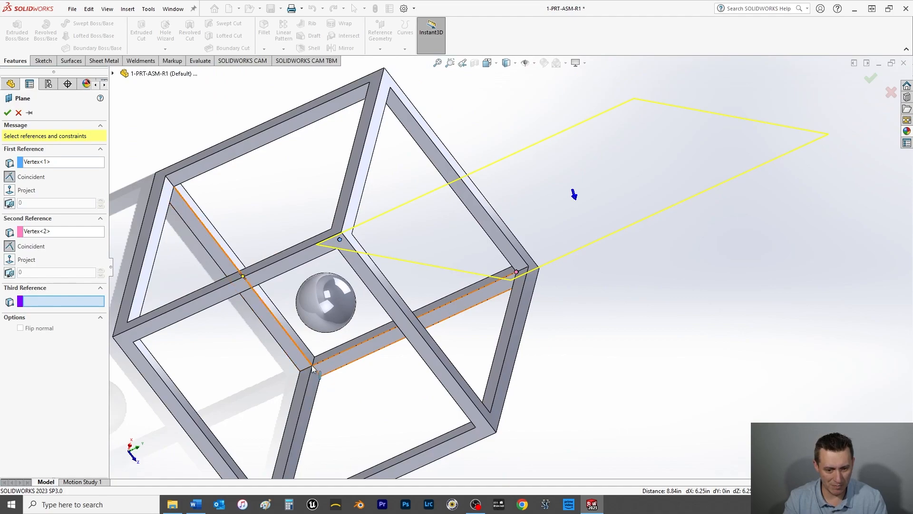
scroll(314, 372, down, 8)
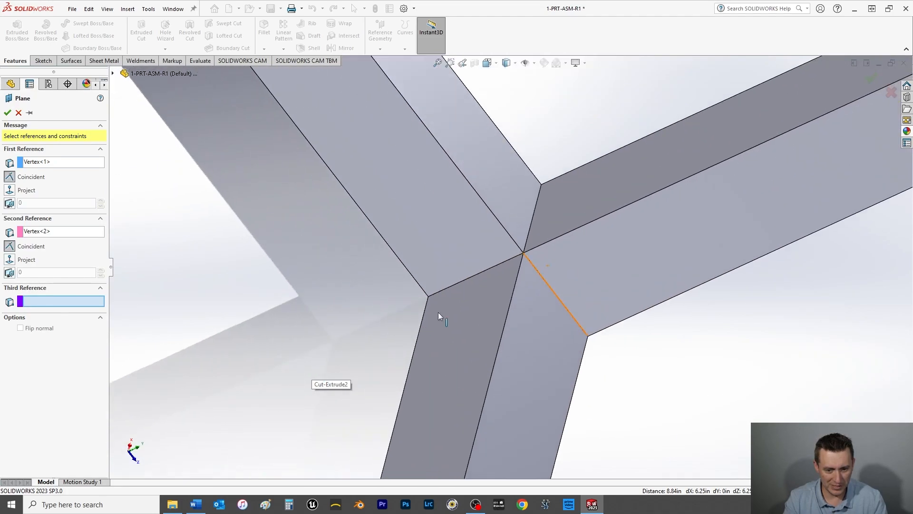
click(524, 252)
scroll(526, 257, up, 2)
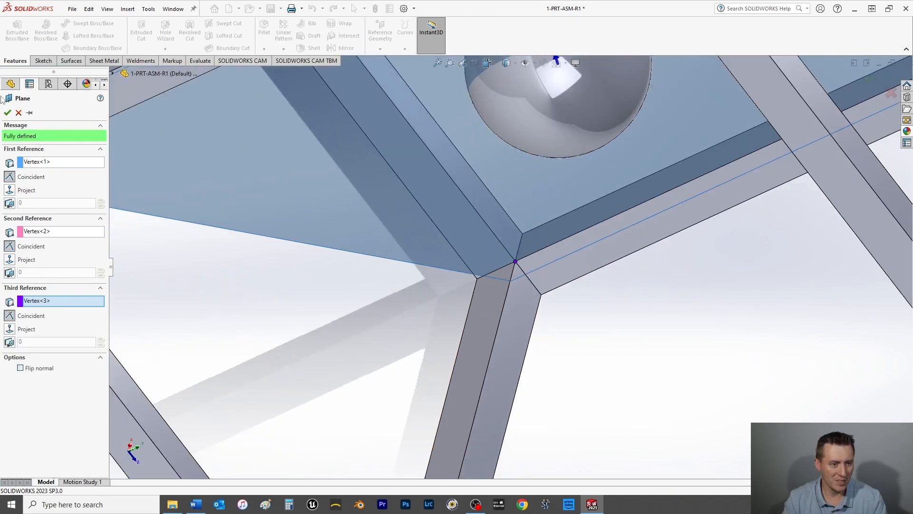
click(7, 112)
scroll(360, 266, up, 5)
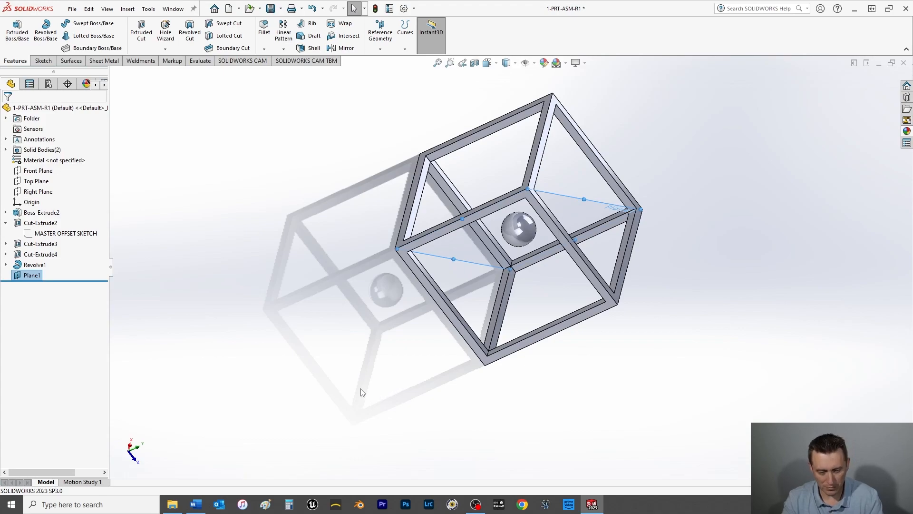
Step: Check the new diagonal plane in the Front view and in the Isometric view
key(space)
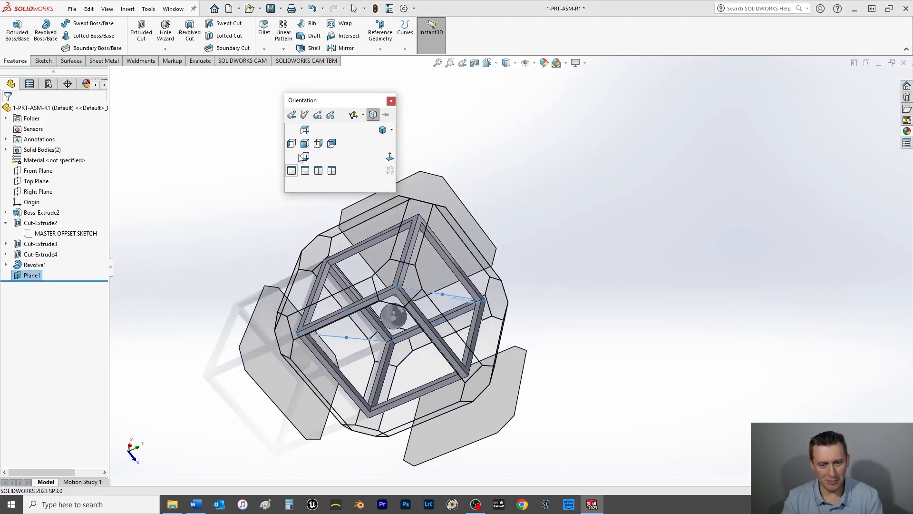
click(303, 149)
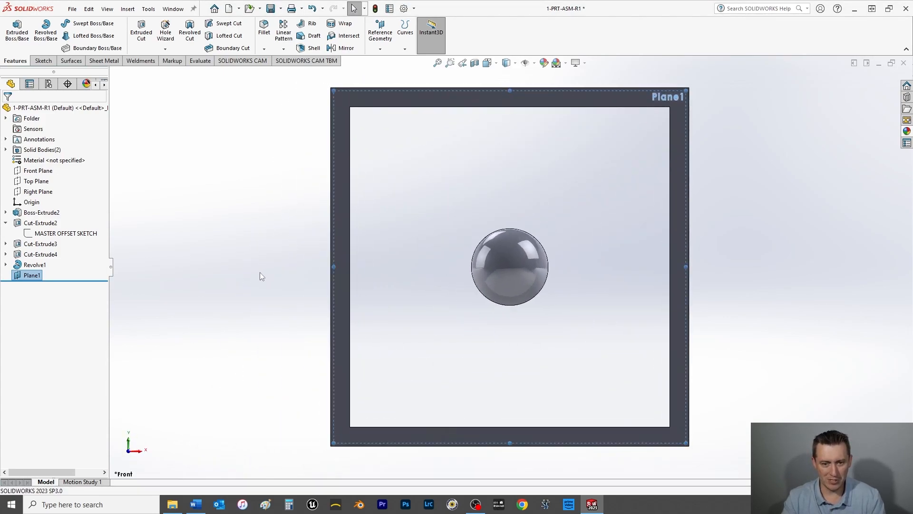
key(space)
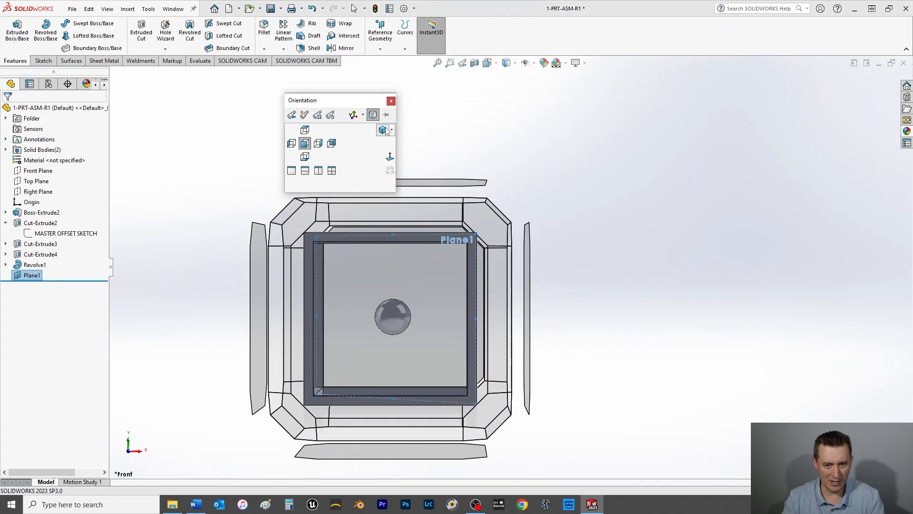
click(385, 130)
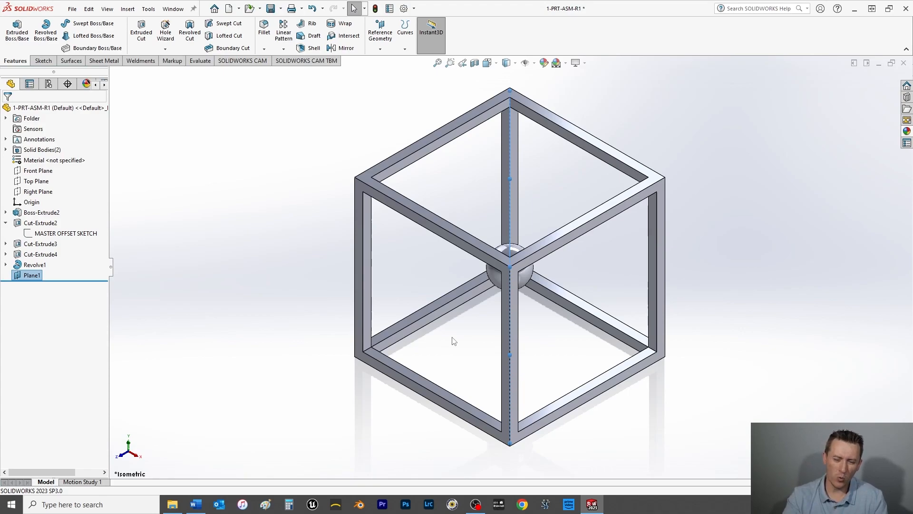
click(321, 297)
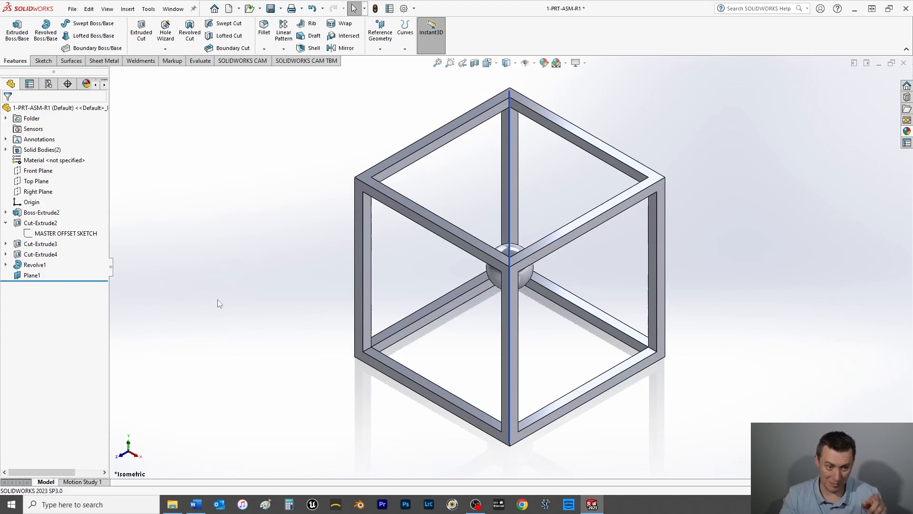
Step: Start a sketch on Plane1 and draw a centerline from the frame's upper inner corner near the plane's label to the origin
click(30, 276)
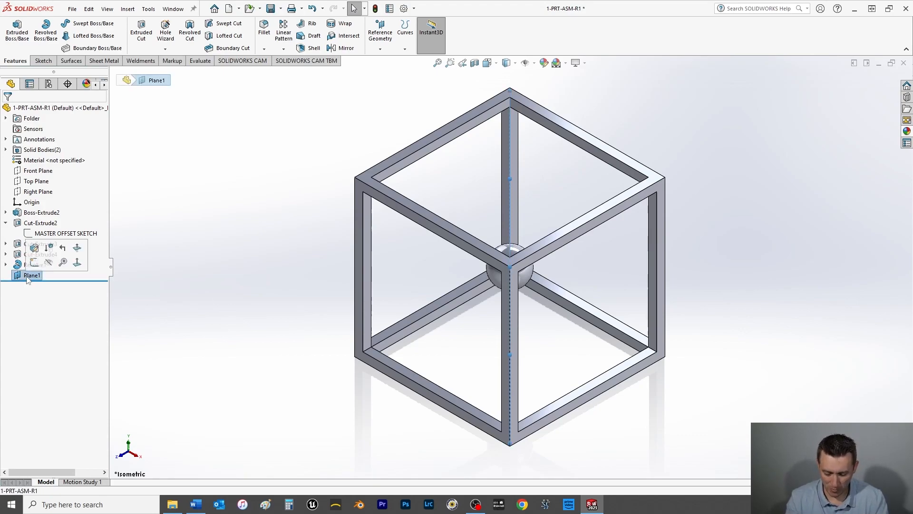
key(ctrl+8)
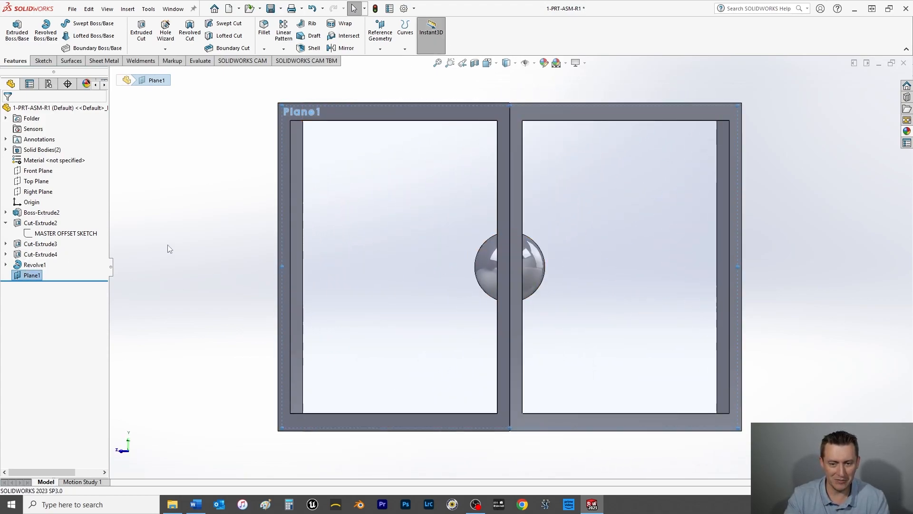
click(43, 61)
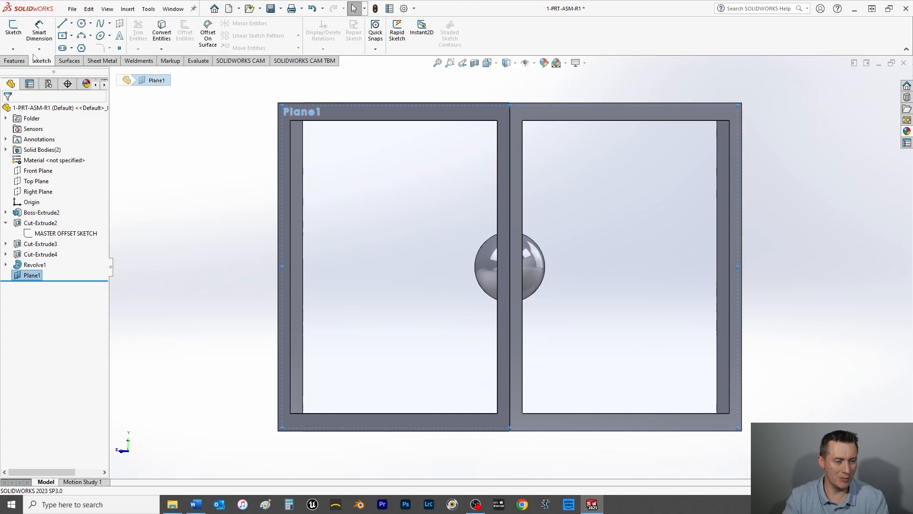
click(71, 23)
click(79, 45)
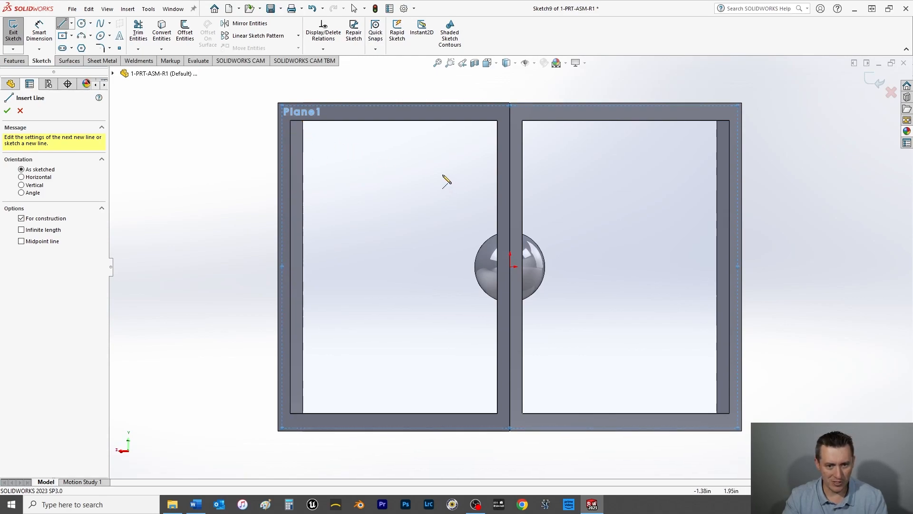
mouse_move(433, 161)
middle_down()
mouse_move(377, 200)
mouse_move(366, 157)
middle_up()
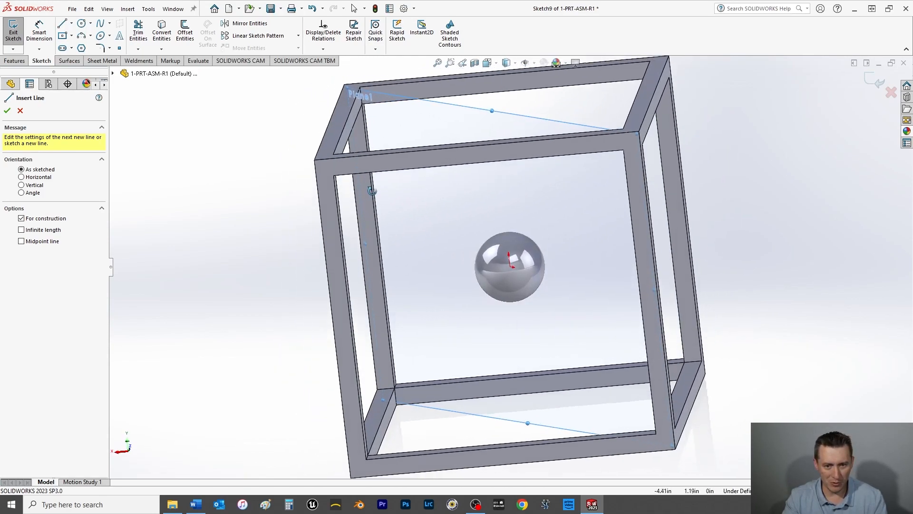
scroll(393, 134, down, 5)
scroll(394, 135, down, 3)
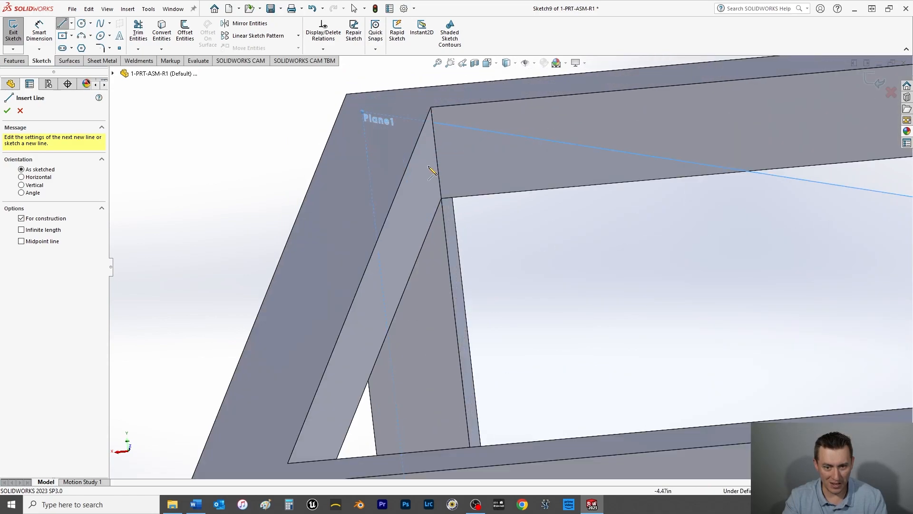
click(441, 199)
scroll(587, 296, up, 5)
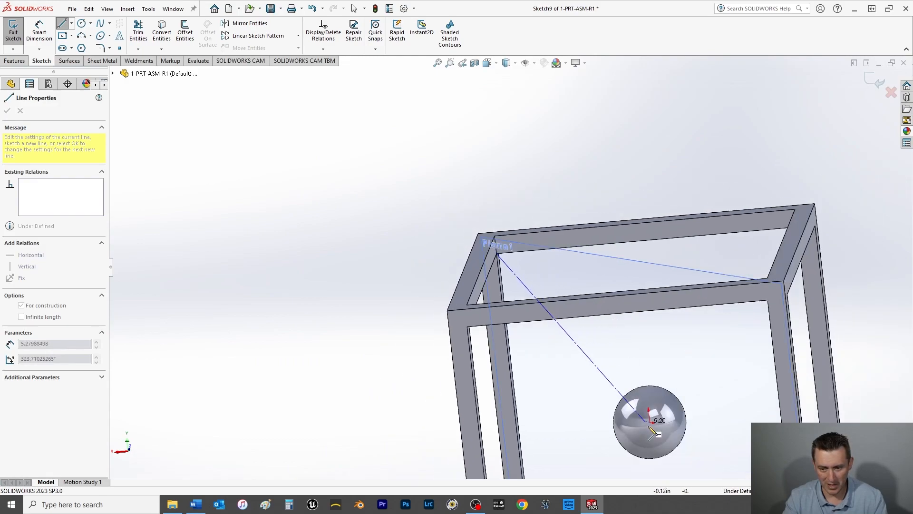
click(649, 422)
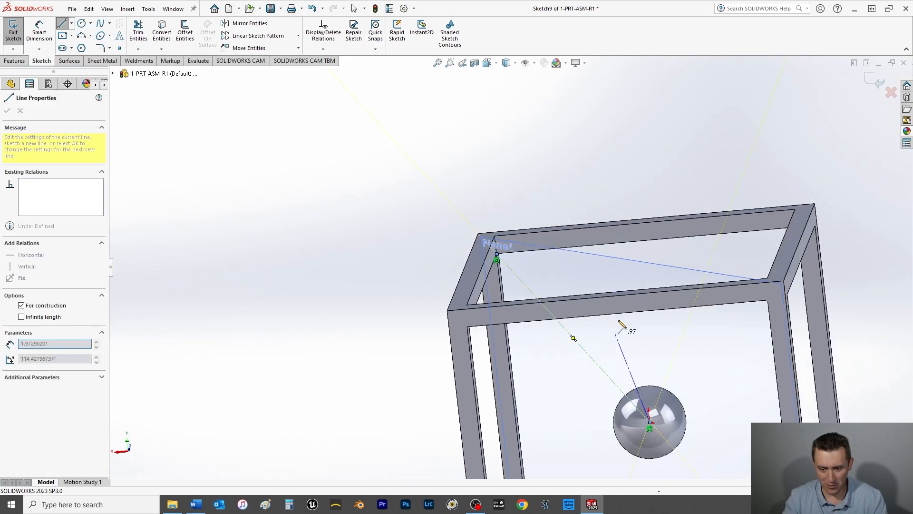
Step: Finish the centerline, check the sketch normal to Plane1, exit it and save the part
right_click(638, 357)
click(653, 361)
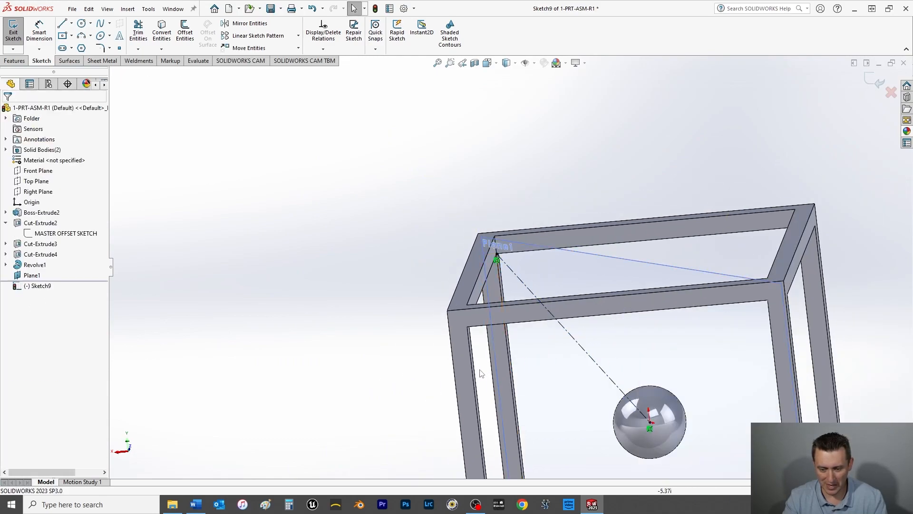
key(space)
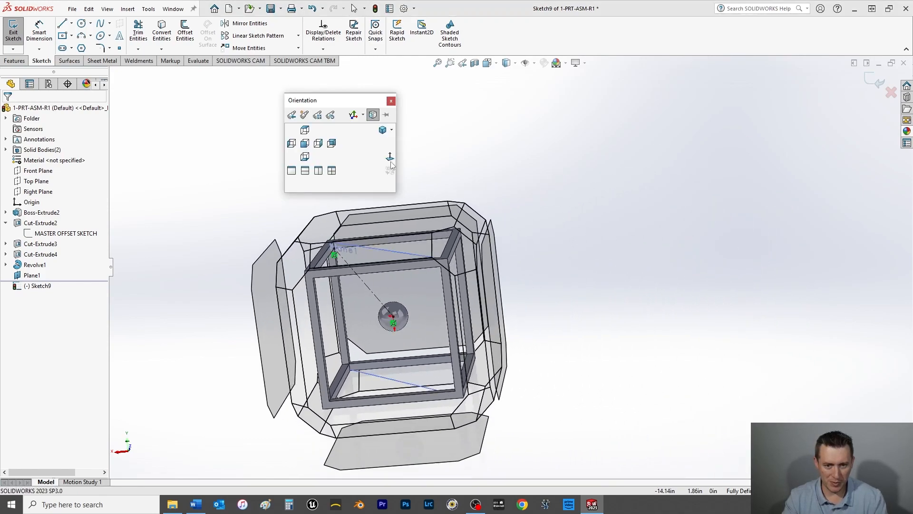
click(390, 158)
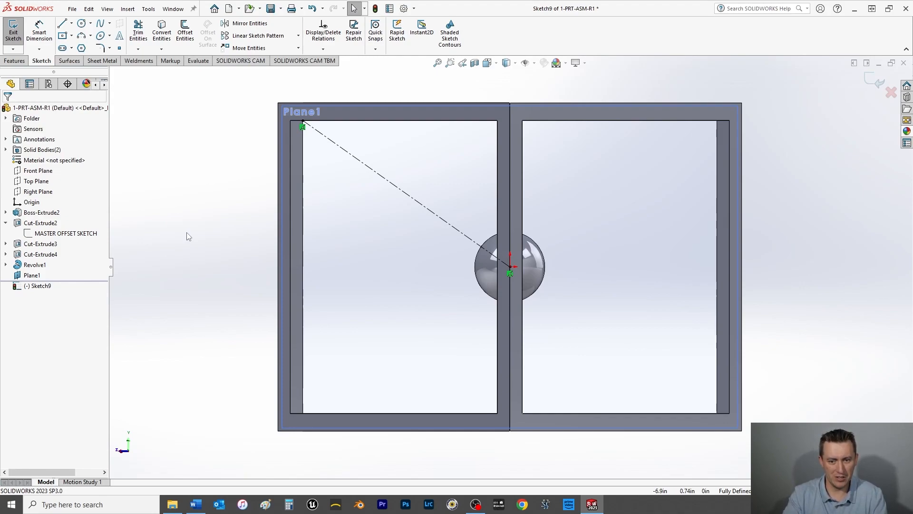
click(12, 34)
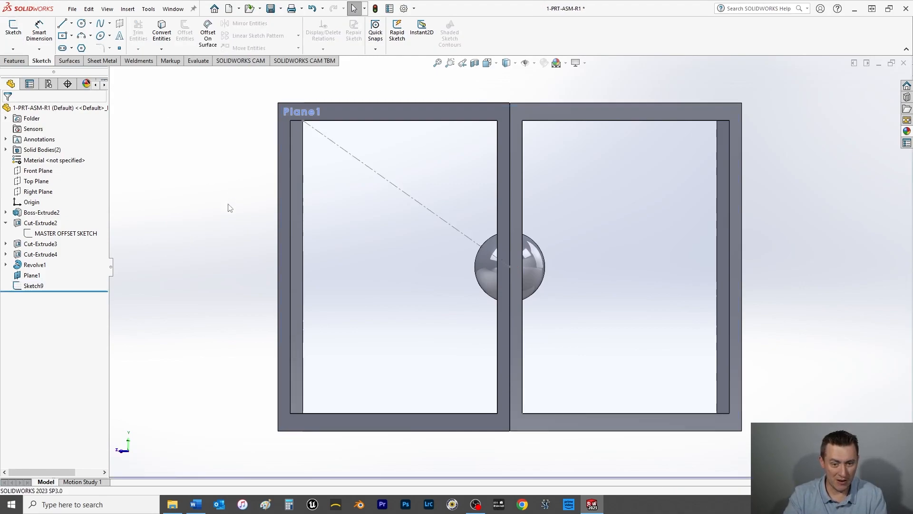
key(ctrl+s)
Step: Create a reference plane coincident with the centerline's endpoint at the frame corner and perpendicular to the centerline
middle_drag(397, 209, 353, 241)
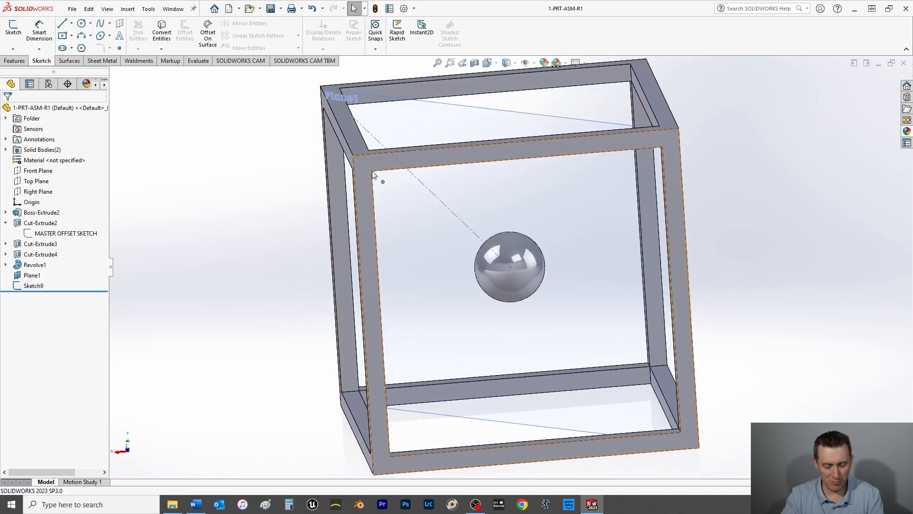
middle_drag(407, 180, 393, 184)
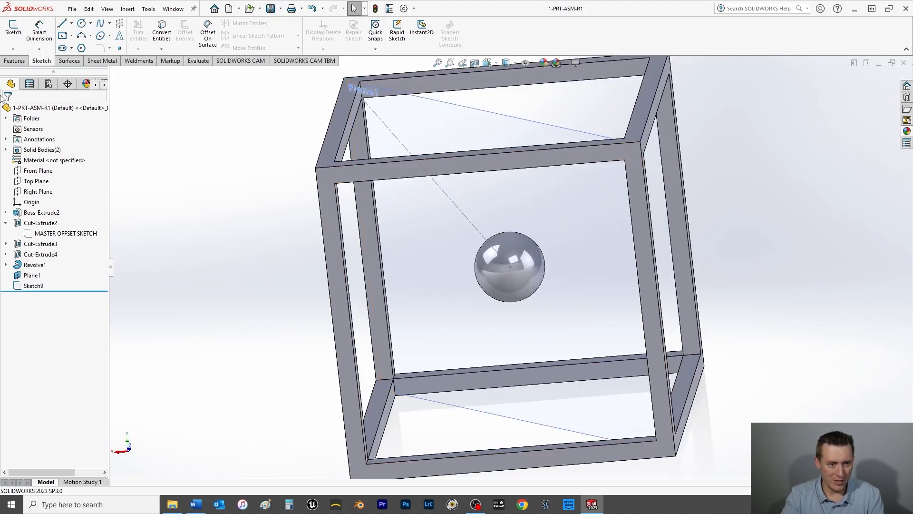
click(18, 62)
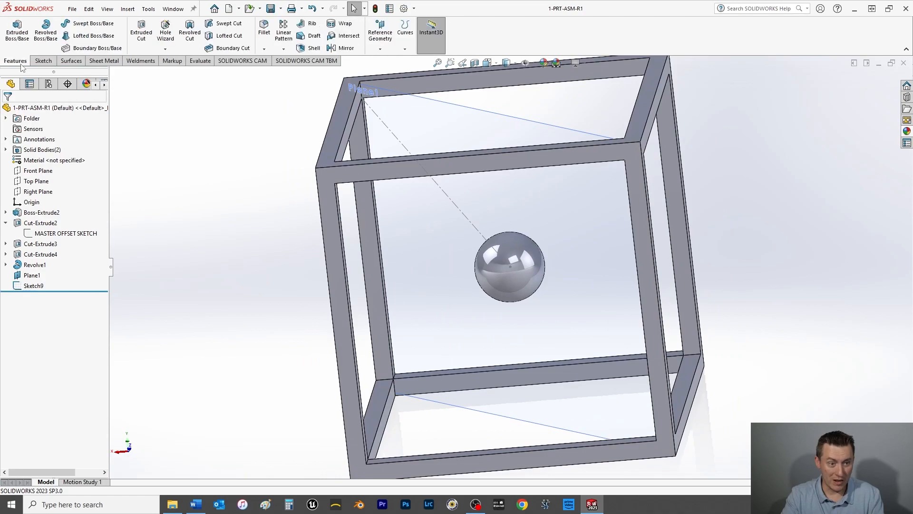
click(385, 29)
click(383, 61)
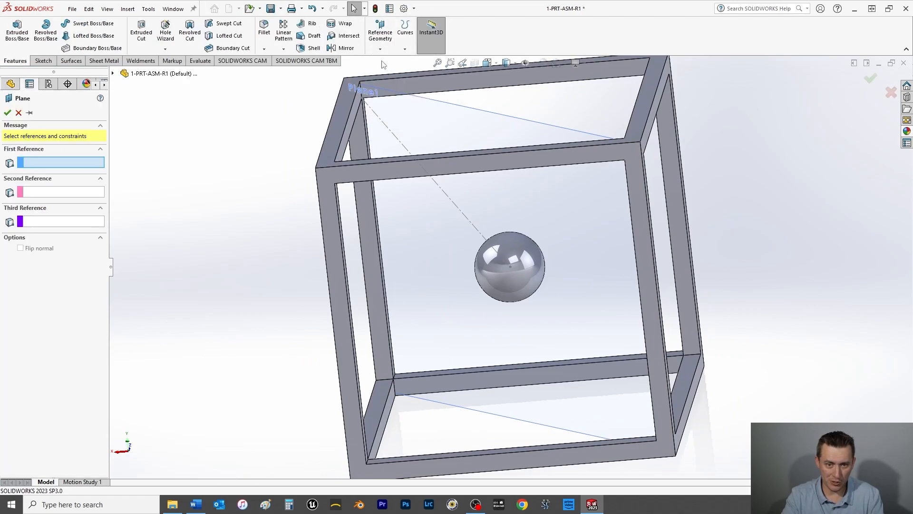
scroll(438, 147, down, 5)
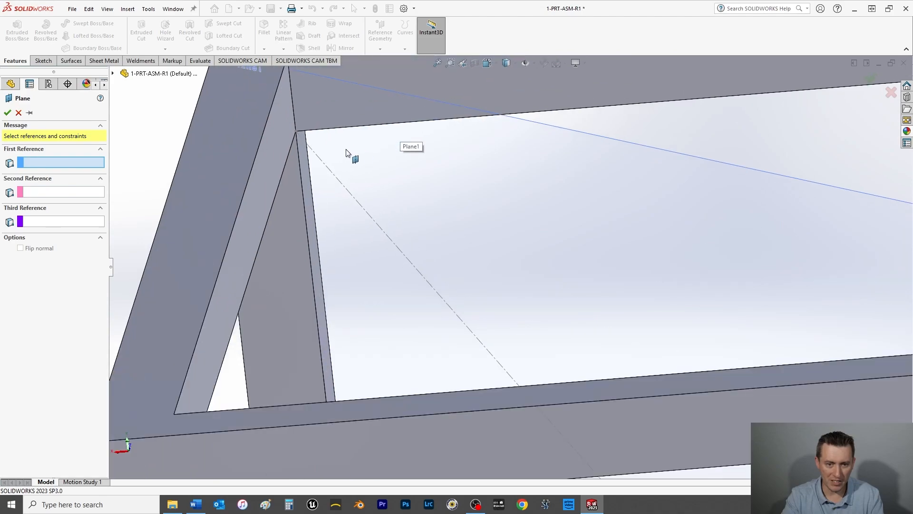
click(296, 131)
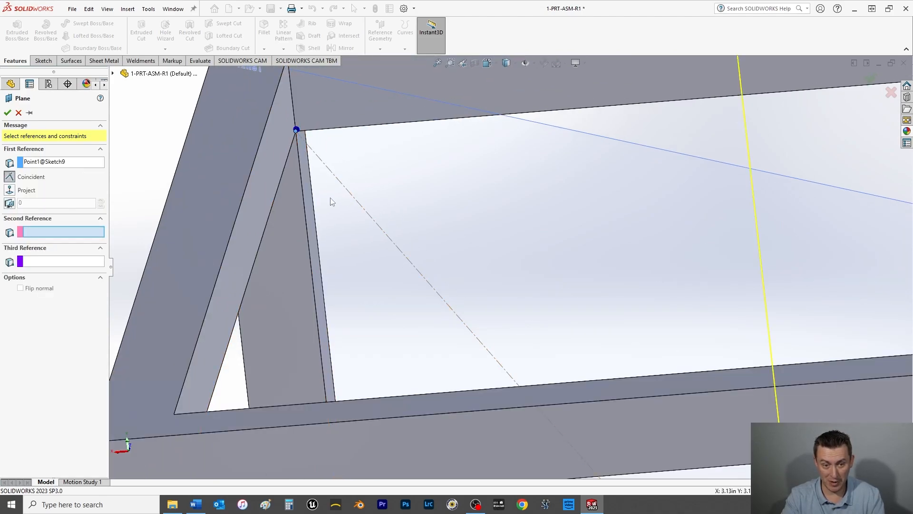
click(357, 202)
key(f)
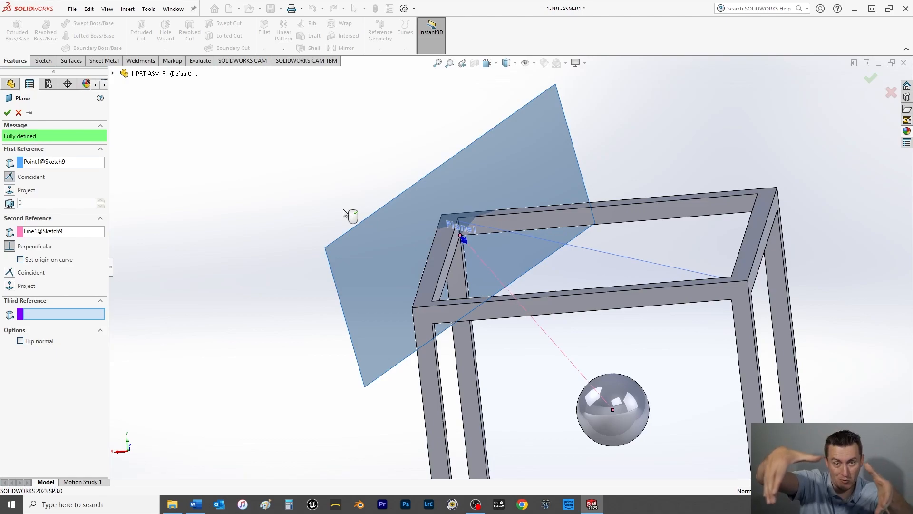
click(7, 113)
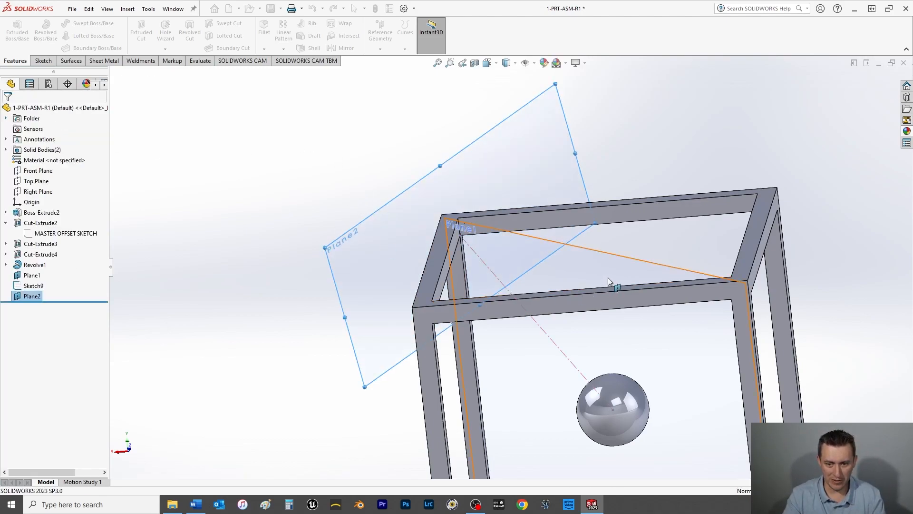
Step: Hide the diagonal Plane1 and view the model normal to Plane2
right_click(615, 268)
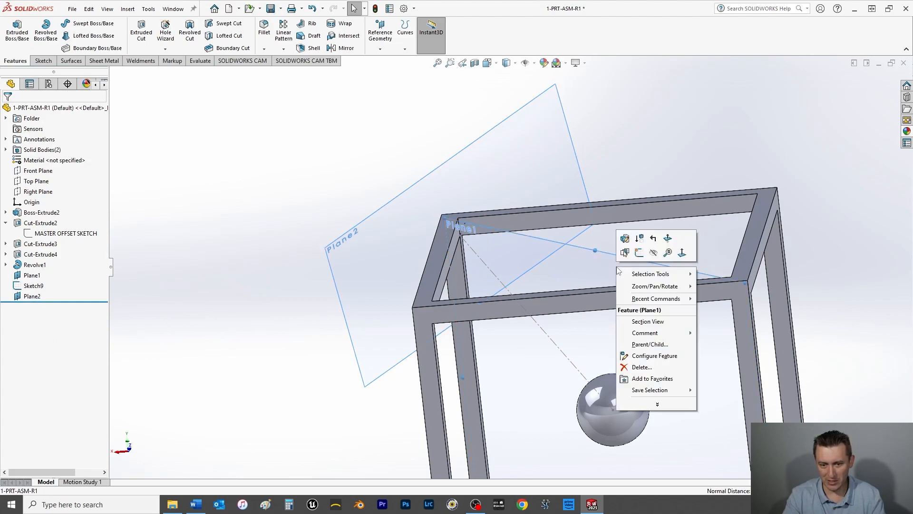
click(654, 253)
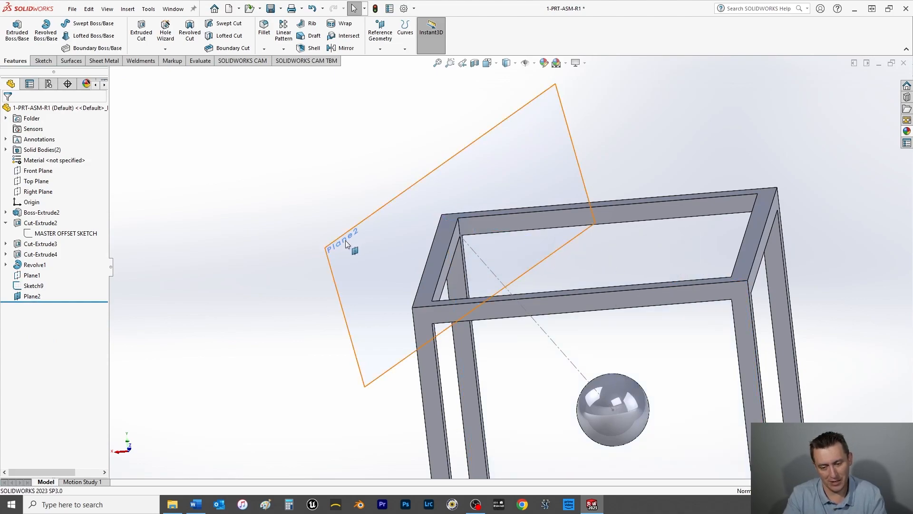
click(362, 264)
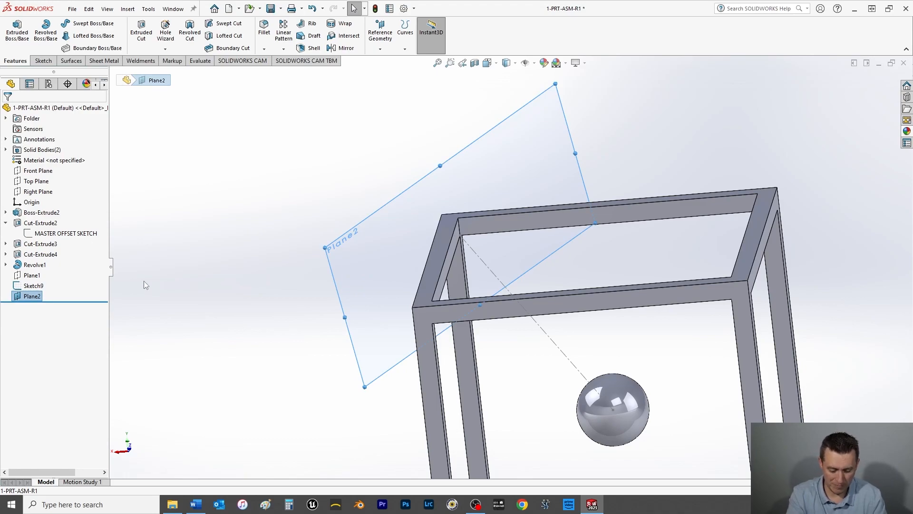
key(ctrl+8)
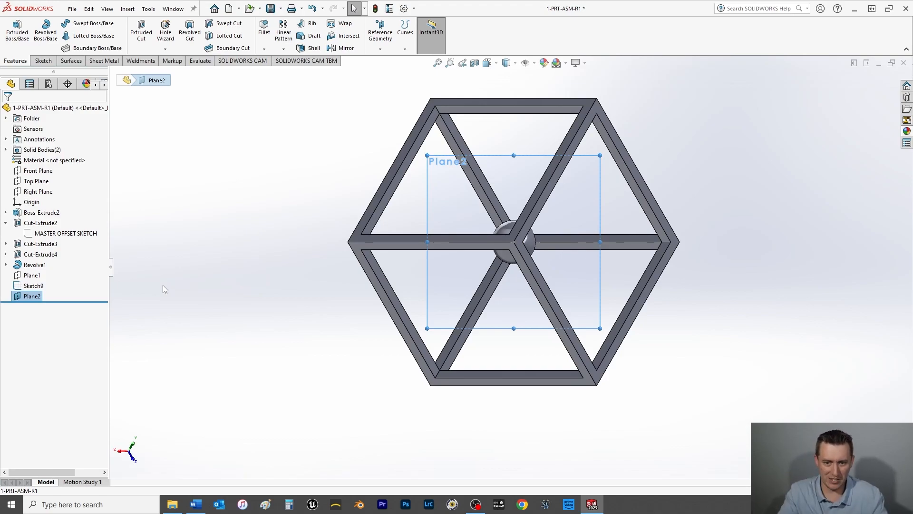
Step: Start a sketch on Plane2 and draw a circle of about 0.11 in radius away from the frame's inner corner
middle_drag(458, 234, 477, 285)
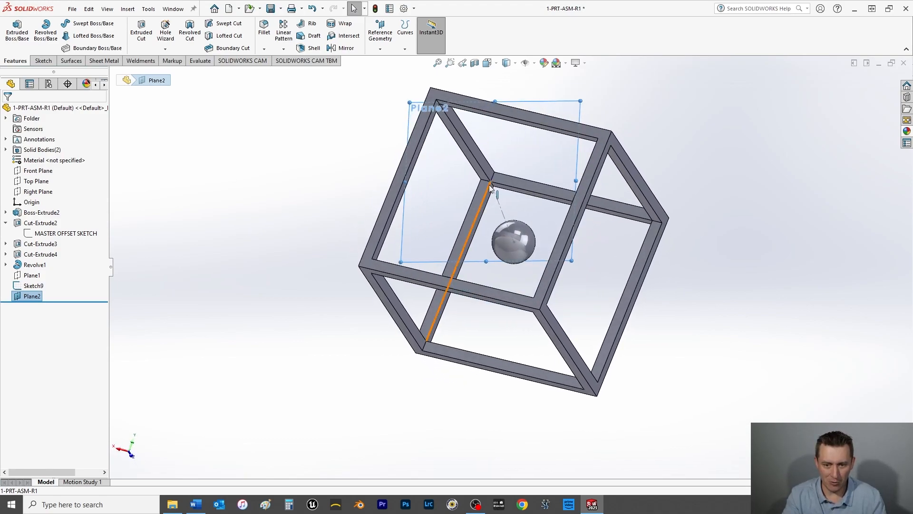
scroll(501, 192, down, 10)
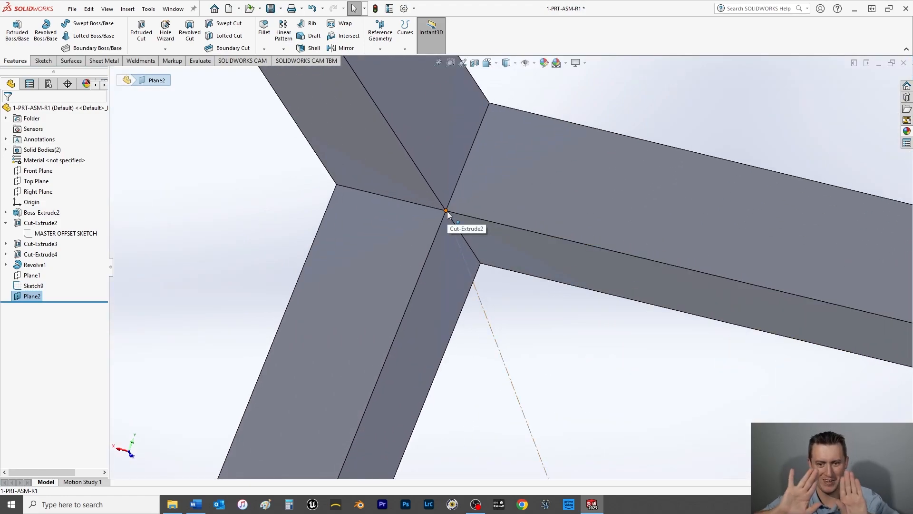
click(42, 61)
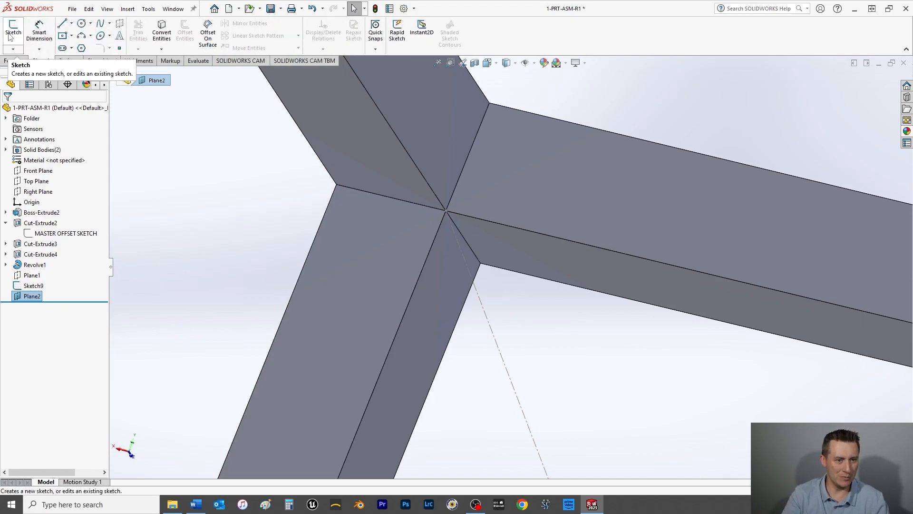
click(10, 34)
click(81, 23)
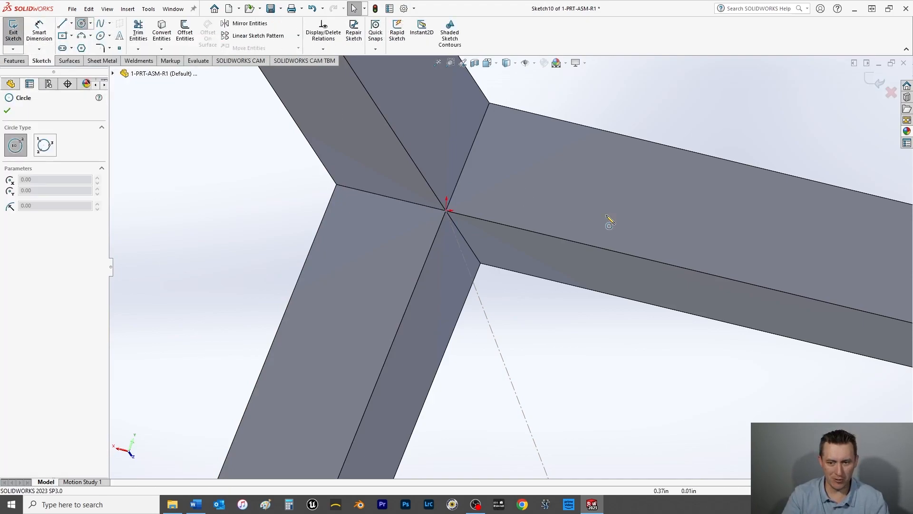
click(657, 118)
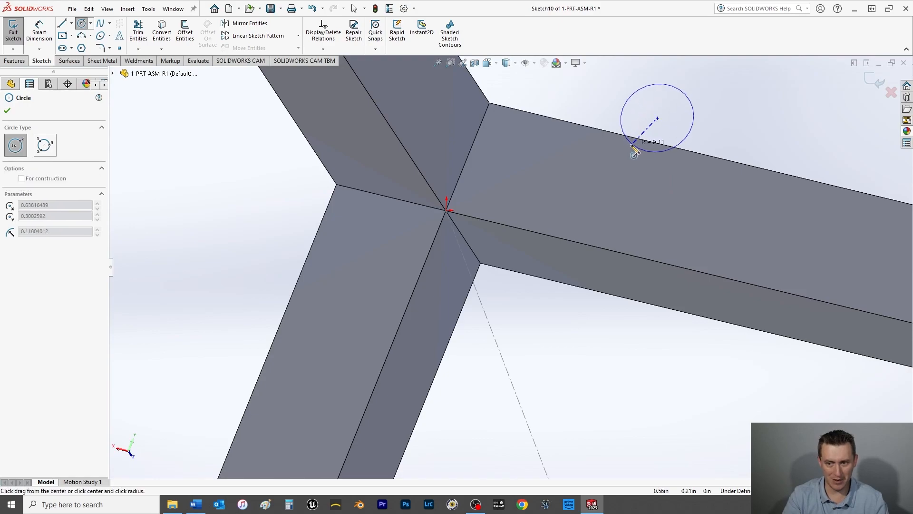
click(636, 144)
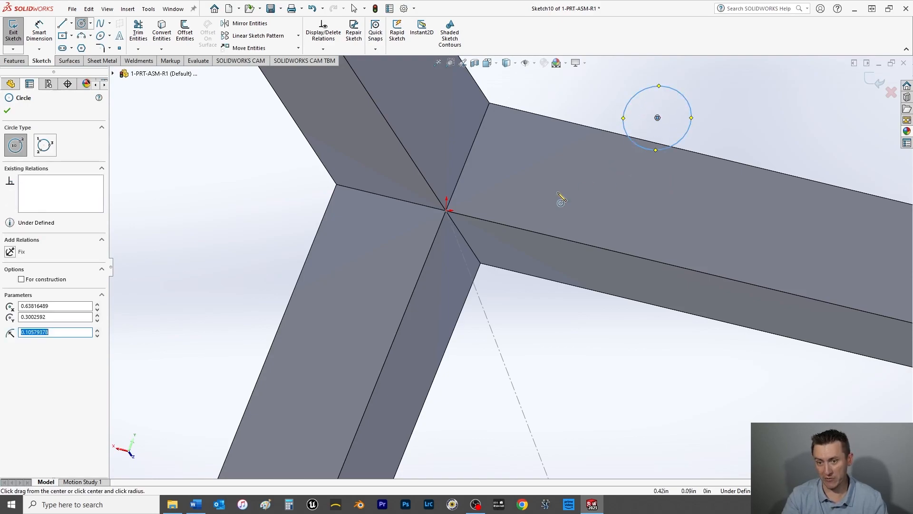
click(6, 111)
Step: Dimension the circle's diameter as 0.25 in
click(39, 32)
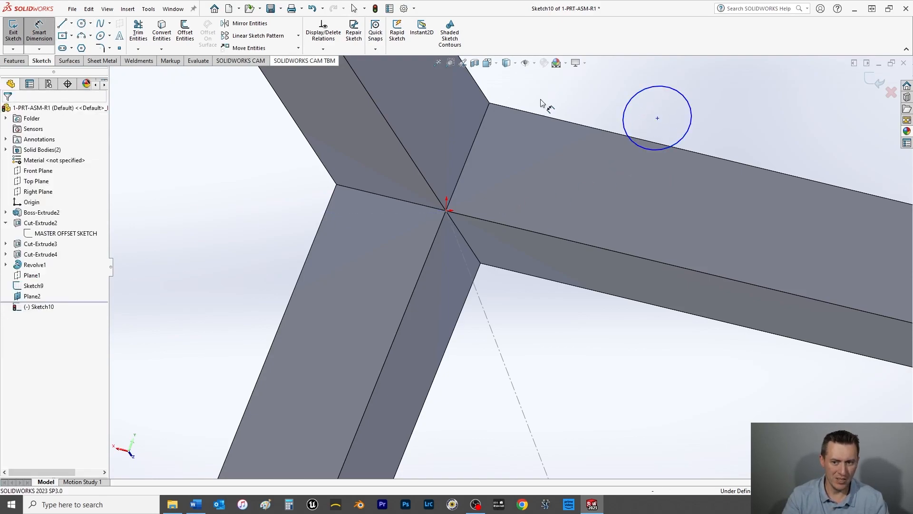
click(692, 114)
click(723, 121)
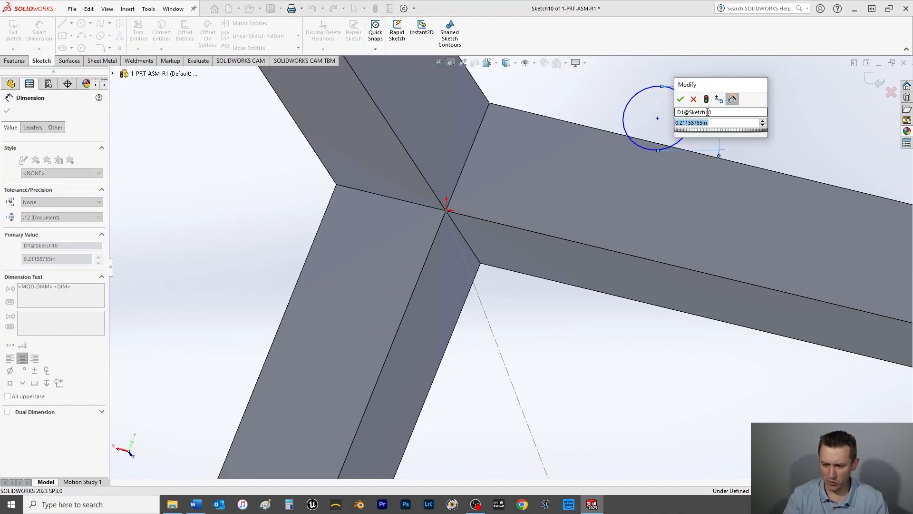
text(.25)
key(Return)
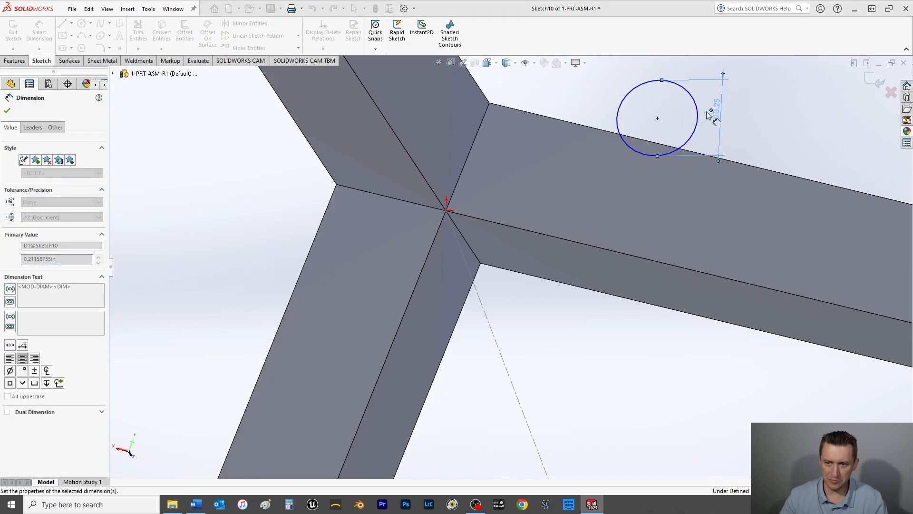
click(6, 110)
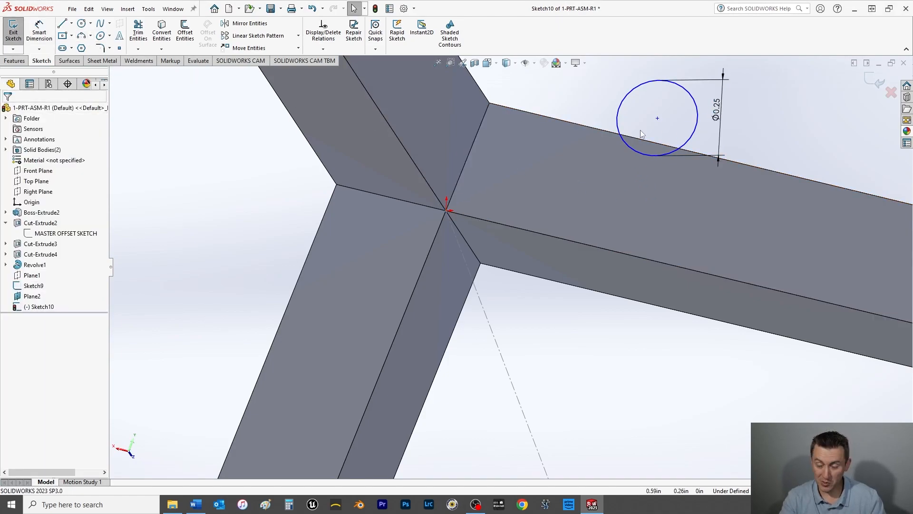
Step: Add a Pierce relation between the circle's center point and the corner-to-center centerline
click(657, 119)
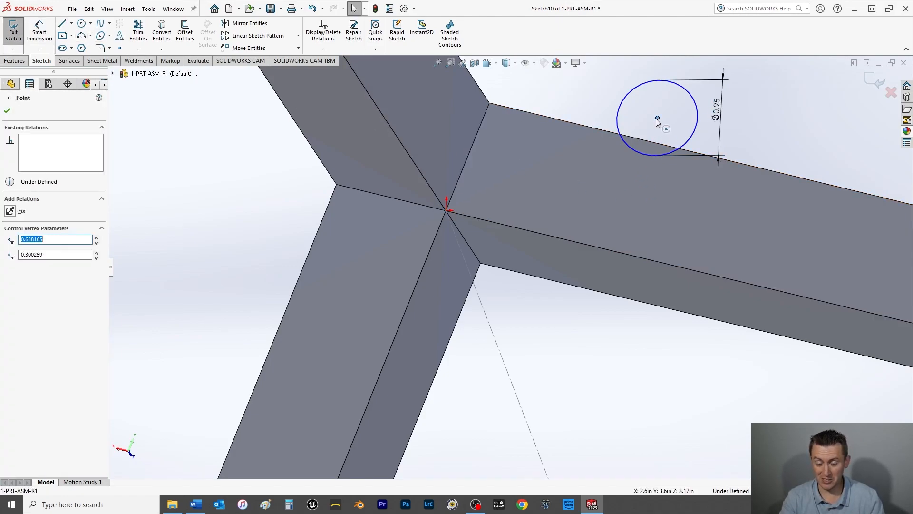
ctrl+click(499, 352)
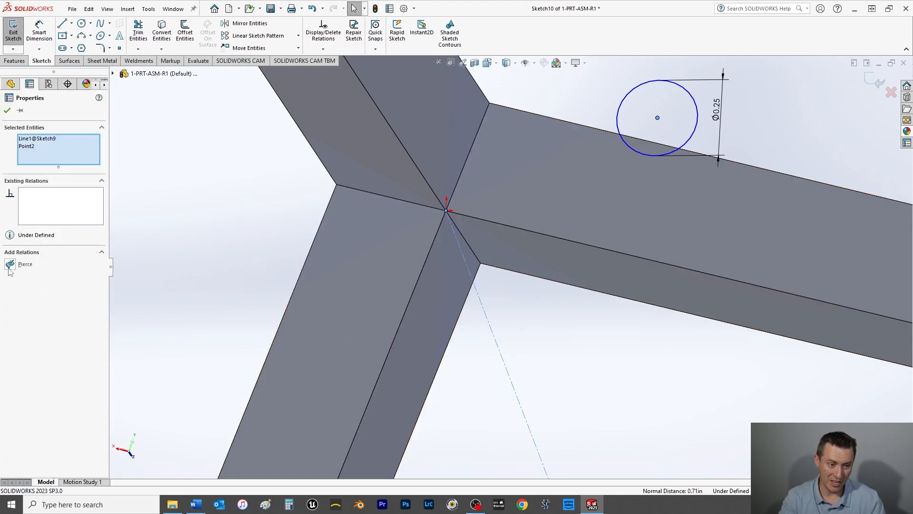
click(10, 265)
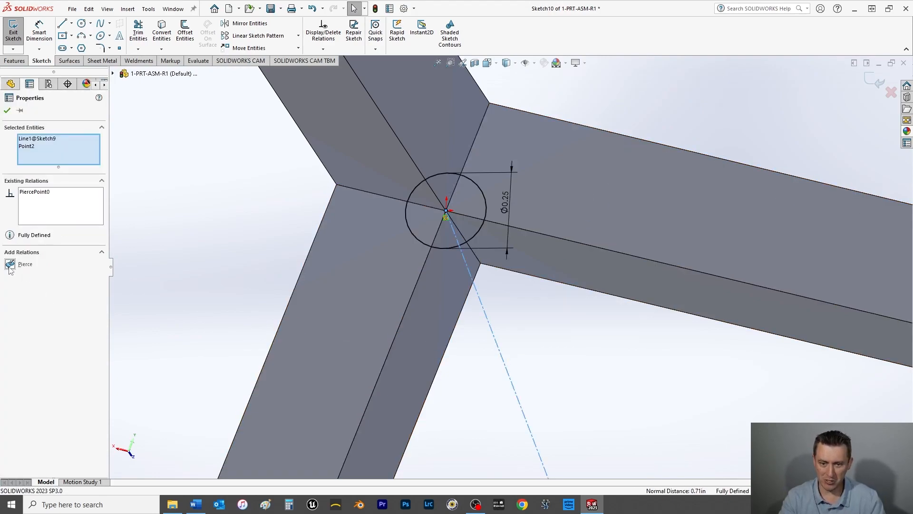
click(7, 111)
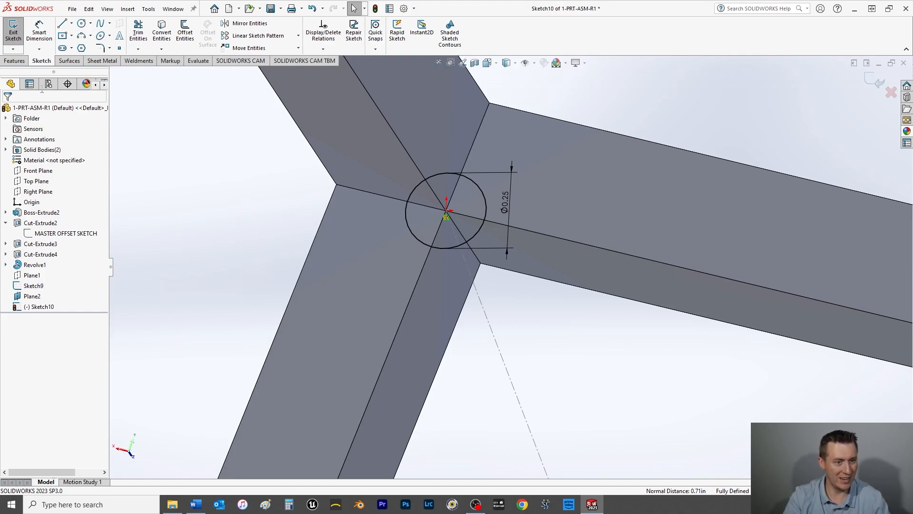
Step: Start a boss extrude of the 0.25 in circle, set to Blind, reversed into the frame corner with a depth of 0.125 in
click(15, 61)
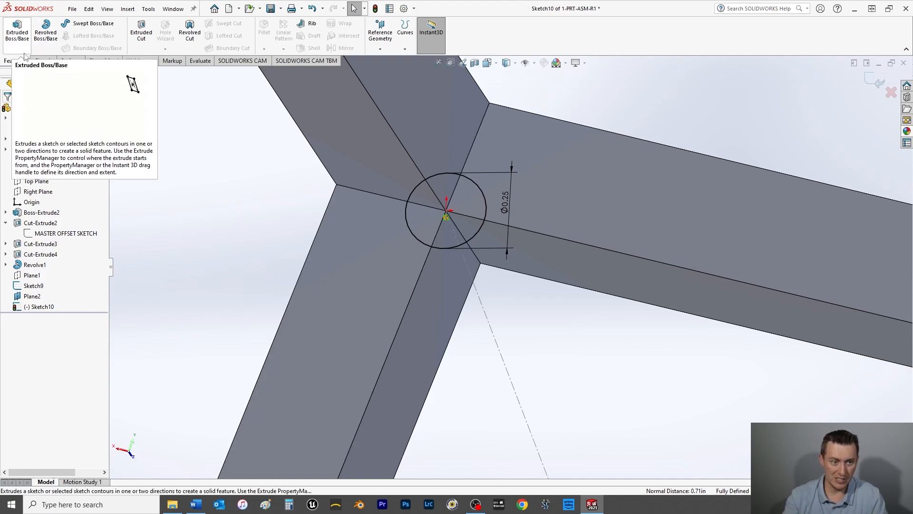
click(17, 33)
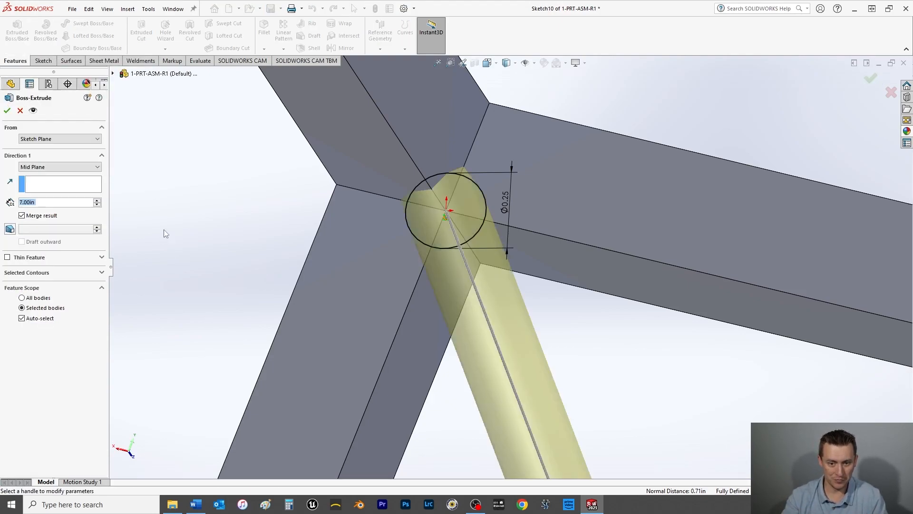
click(43, 168)
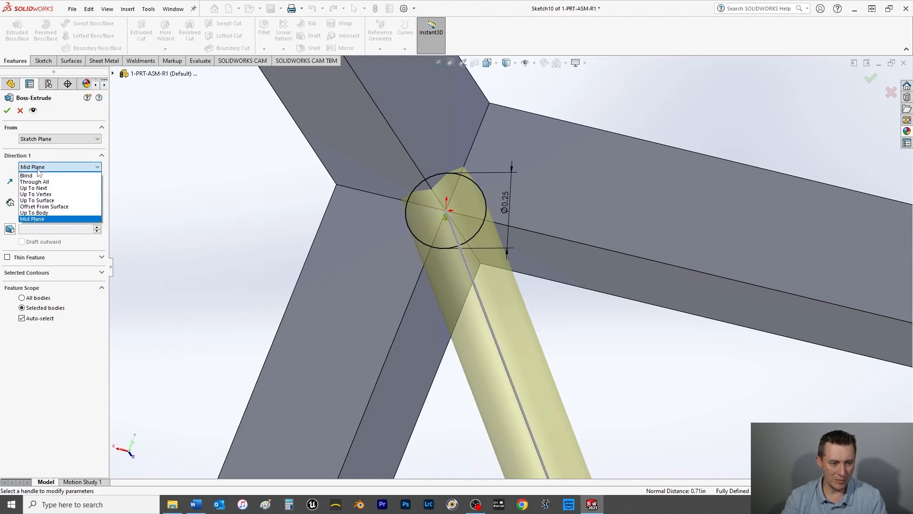
click(35, 175)
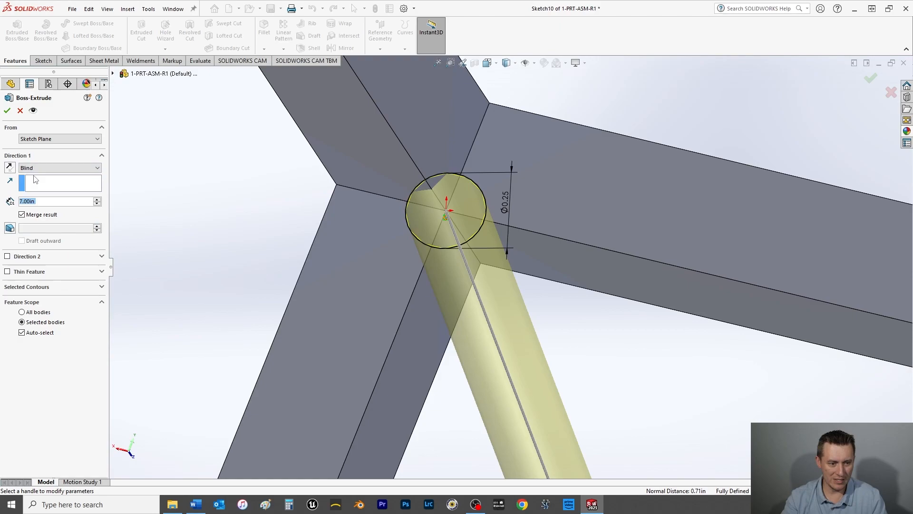
click(10, 169)
drag(45, 201, 1, 200)
text(.125)
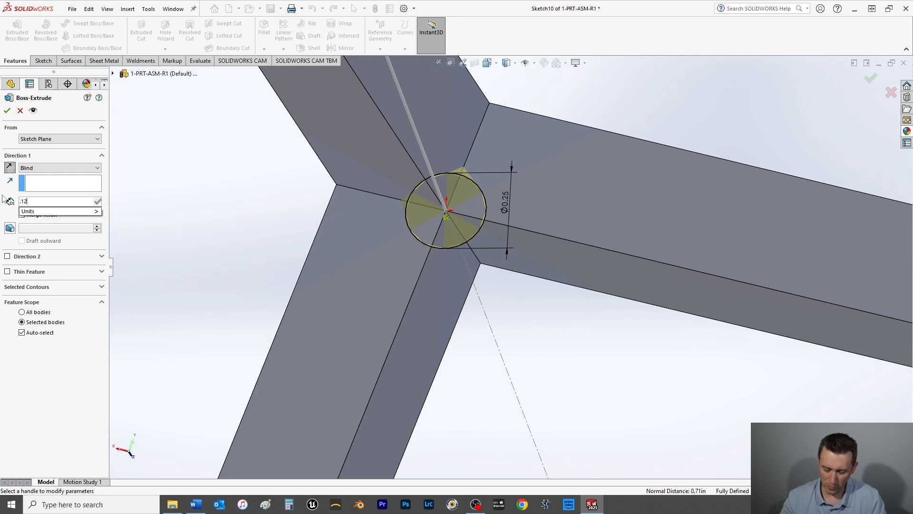
key(Return)
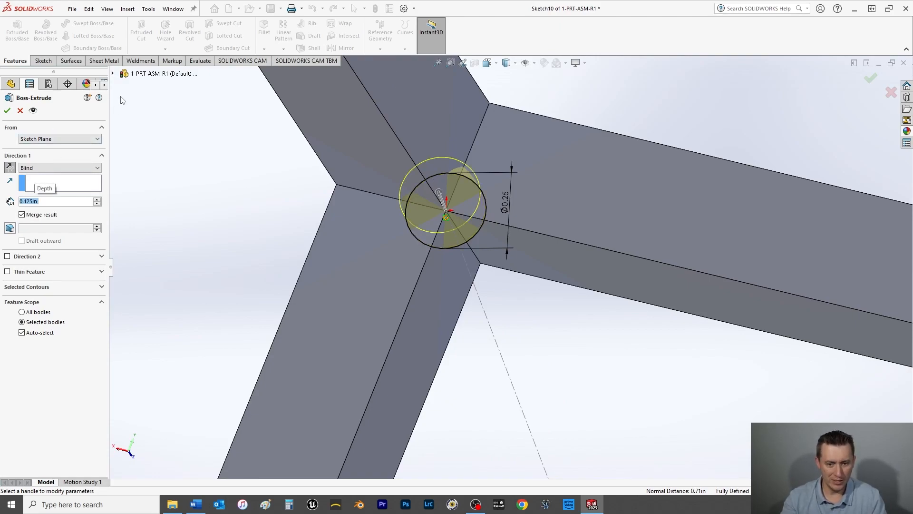
Step: Set the first direction's blind extrude depth to 0.1875 in
click(45, 202)
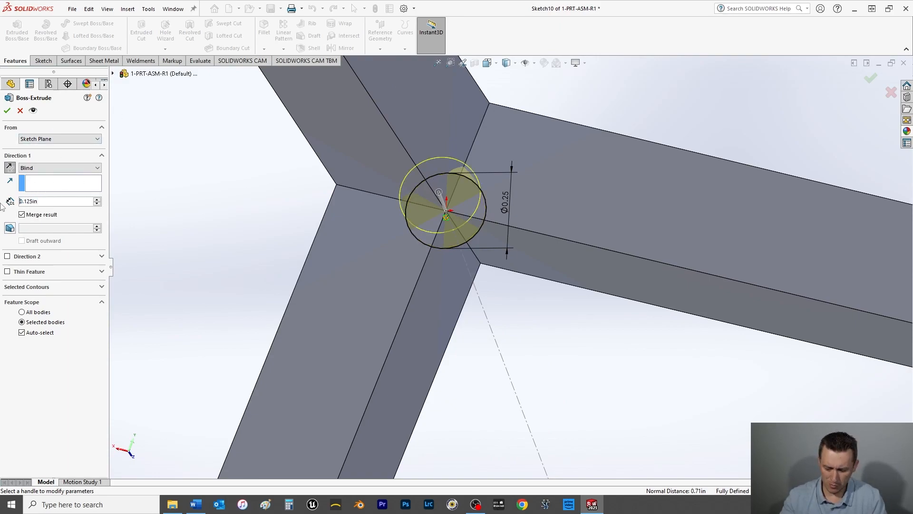
drag(54, 200, 2, 199)
text(.1875)
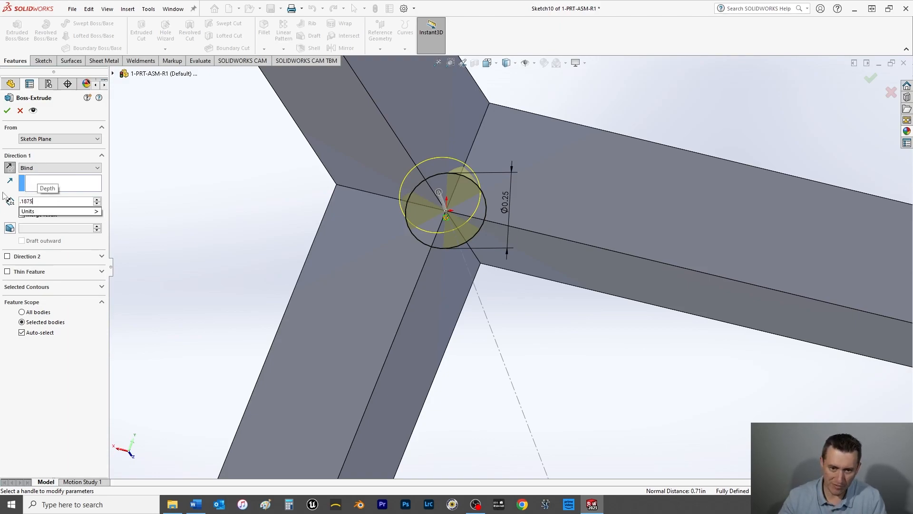
key(Return)
Step: Add a second extrude direction Up To Surface, ending on the sphere's face, and complete the rod
mouse_move(490, 183)
middle_down()
mouse_move(482, 224)
mouse_move(488, 156)
mouse_move(473, 222)
mouse_move(489, 258)
mouse_move(481, 237)
mouse_move(391, 215)
mouse_move(382, 200)
middle_up()
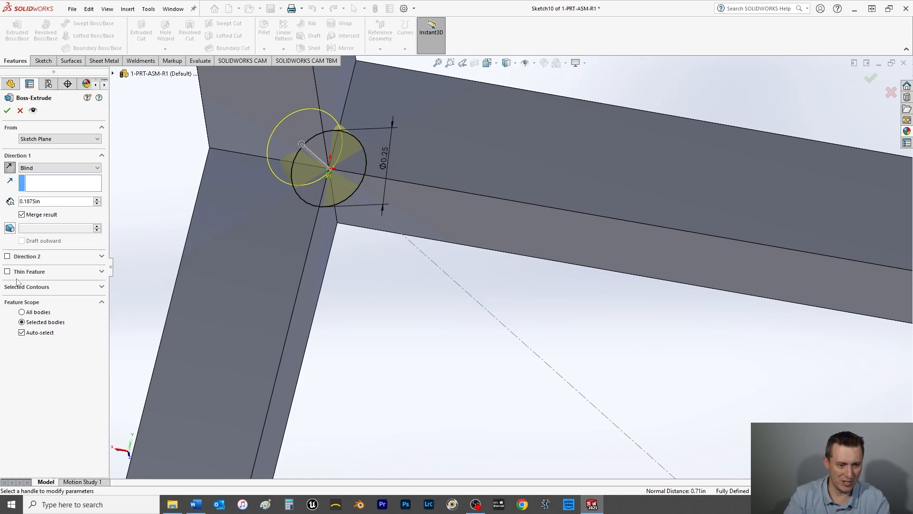
click(7, 256)
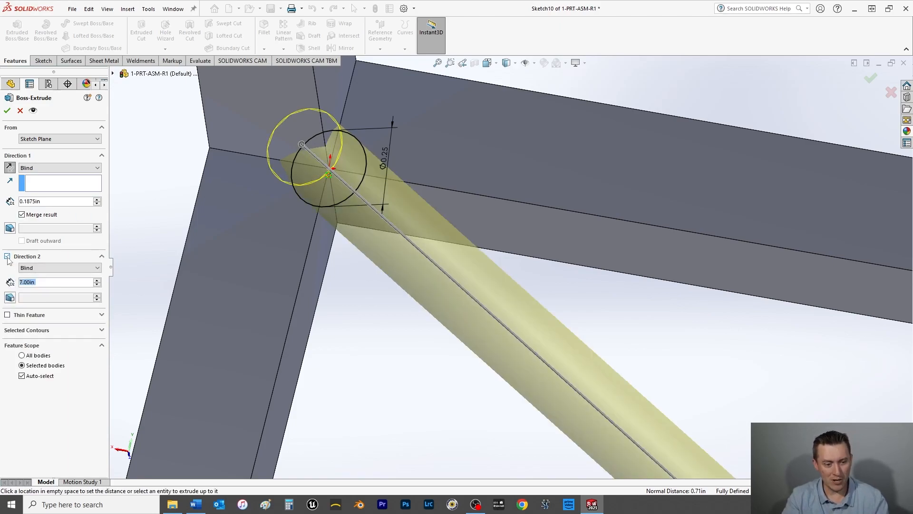
click(41, 269)
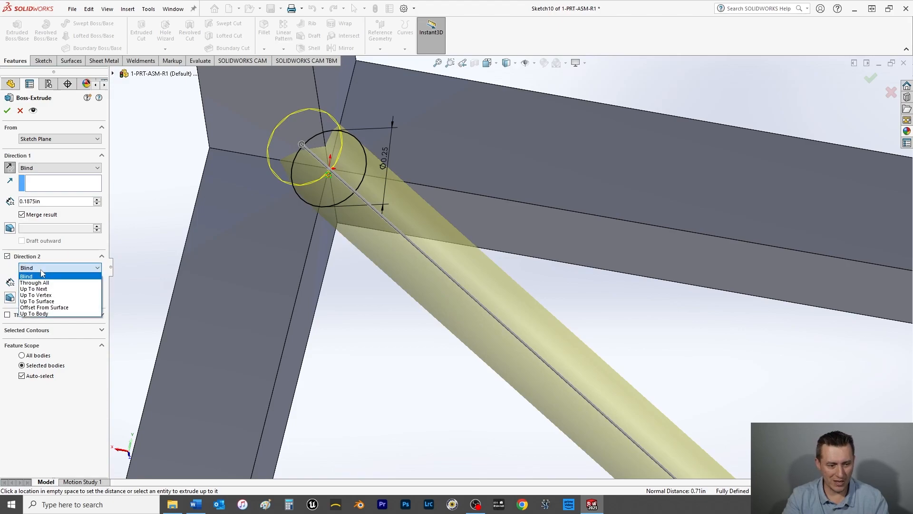
click(53, 303)
middle_drag(367, 349, 609, 295)
click(609, 295)
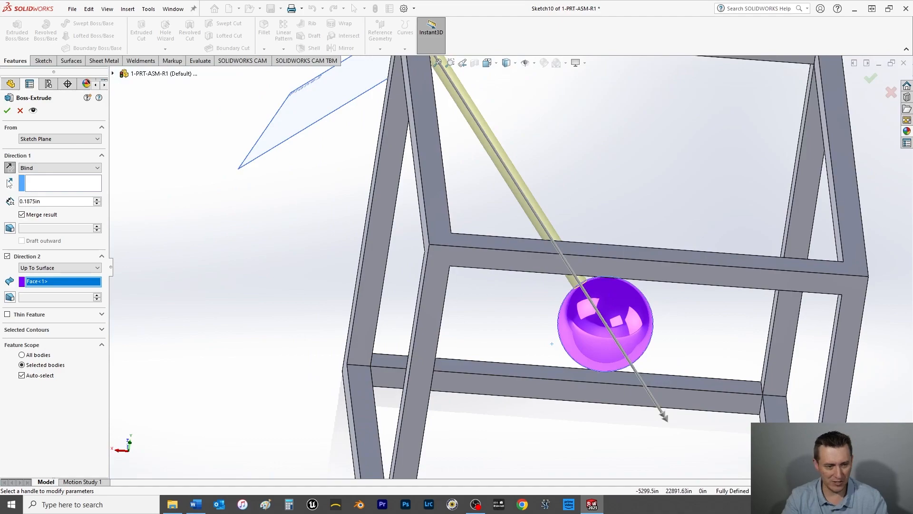
click(7, 110)
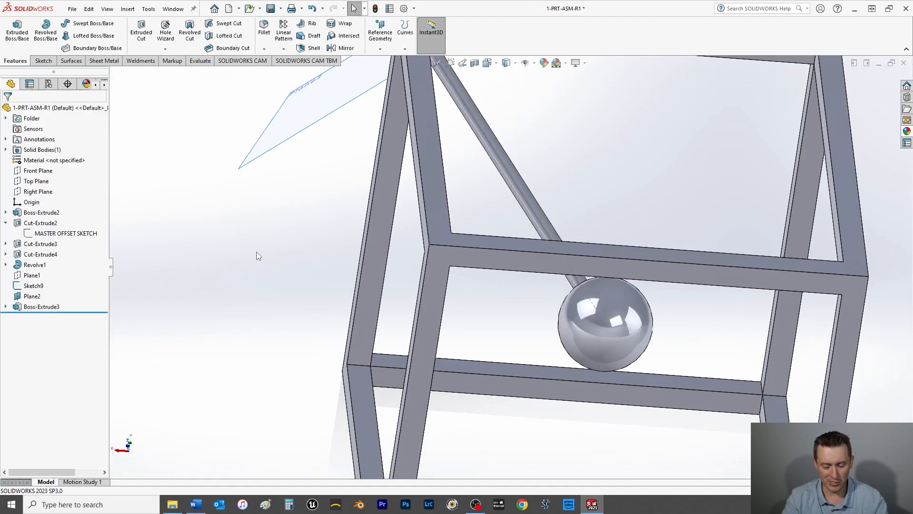
Step: Save the part and hide Plane2 and the corner-to-center centerline sketch
key(ctrl+s)
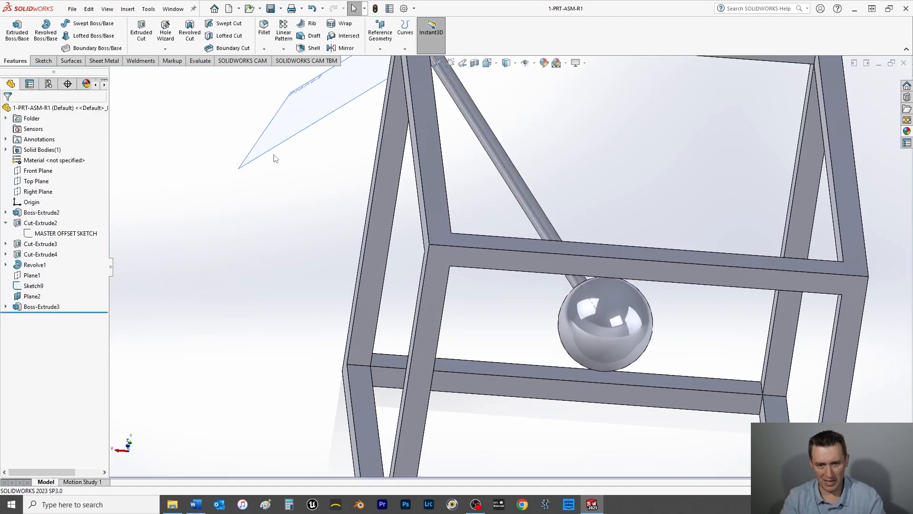
right_click(306, 116)
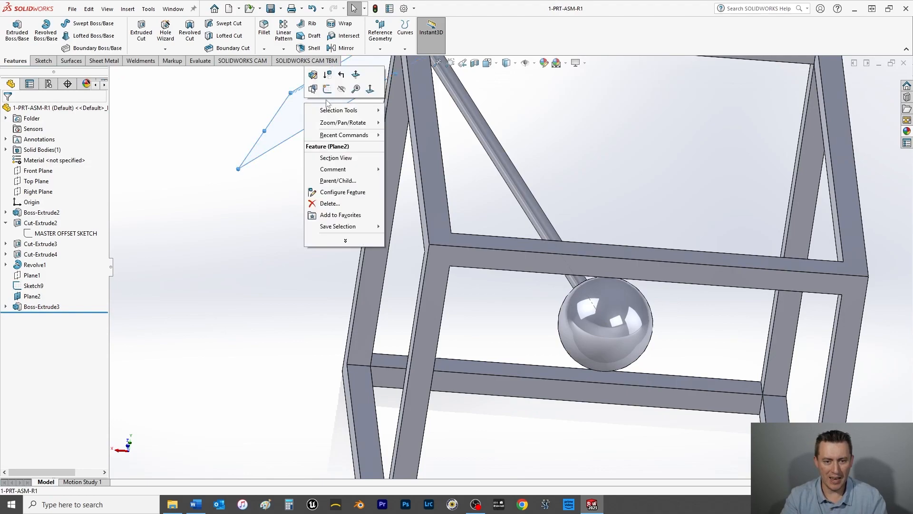
click(344, 91)
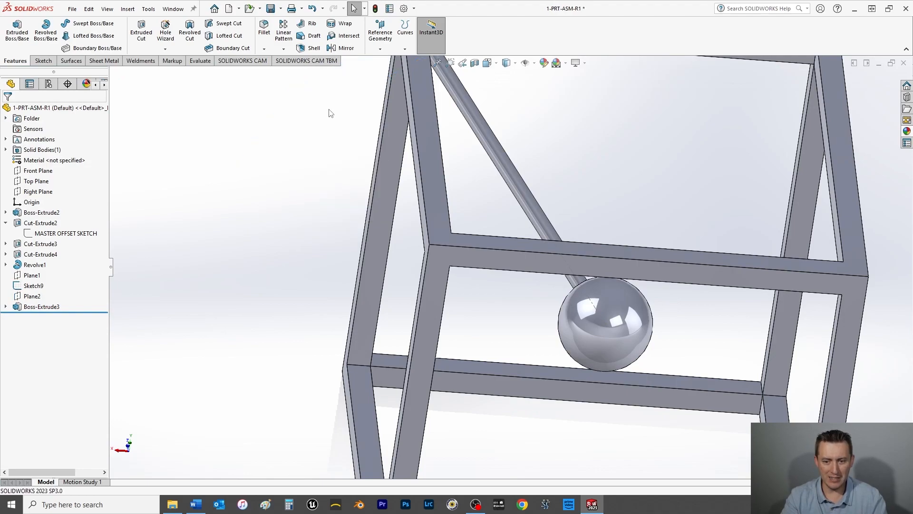
click(592, 303)
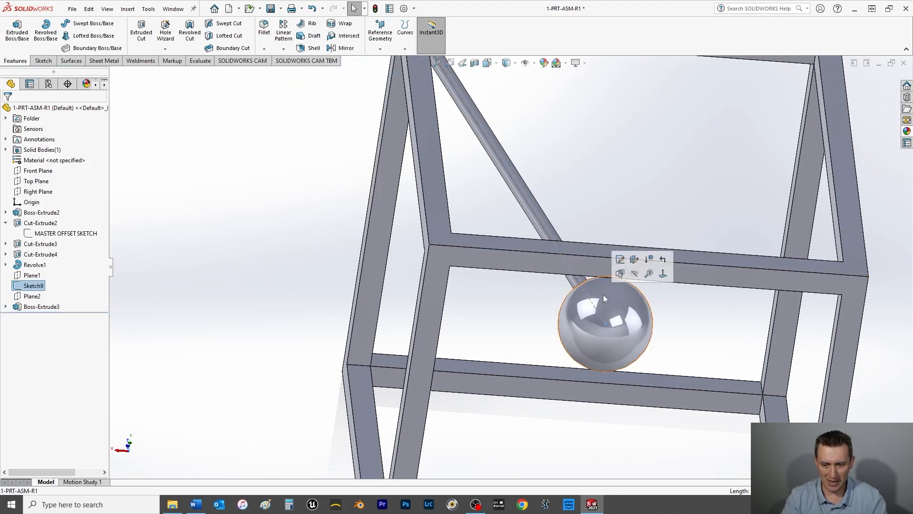
click(635, 274)
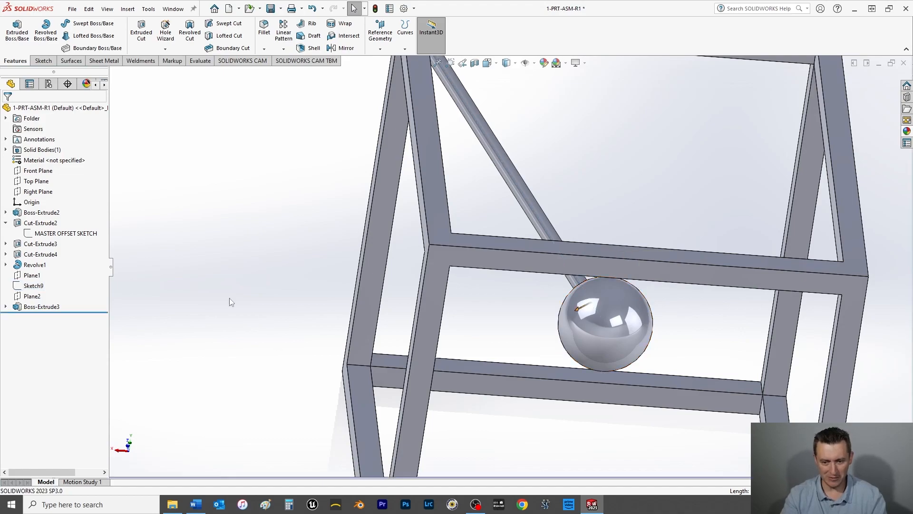
Step: Sketch a vertical centerline on the Front Plane from the sphere's top to its bottom through the origin, and exit the sketch
key(space)
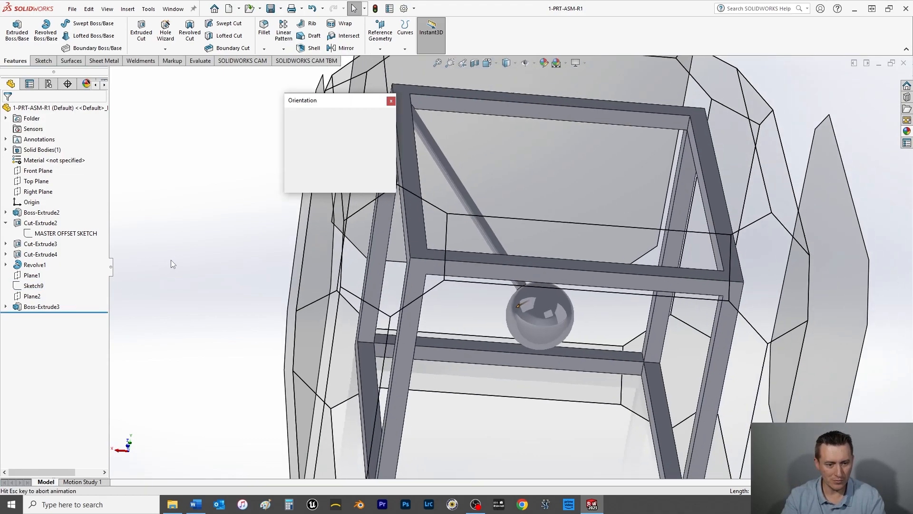
click(305, 148)
key(ctrl+1)
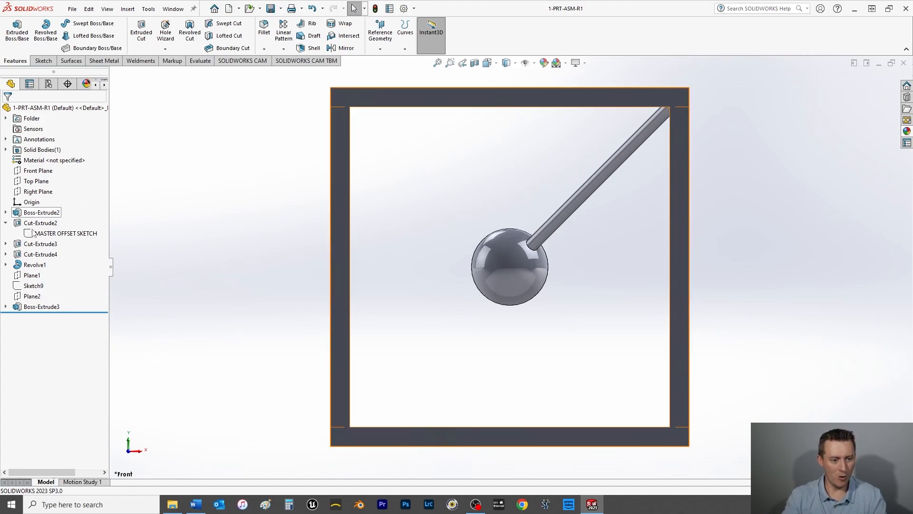
click(37, 171)
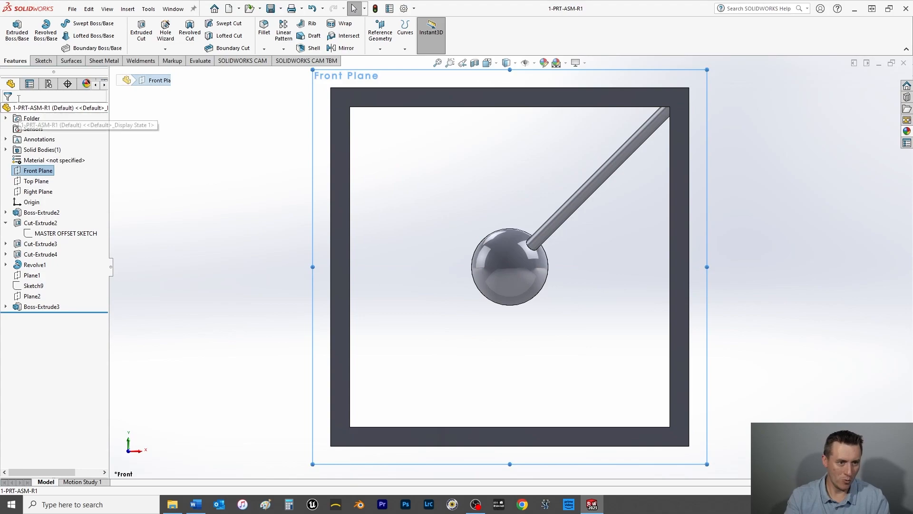
click(42, 60)
click(70, 25)
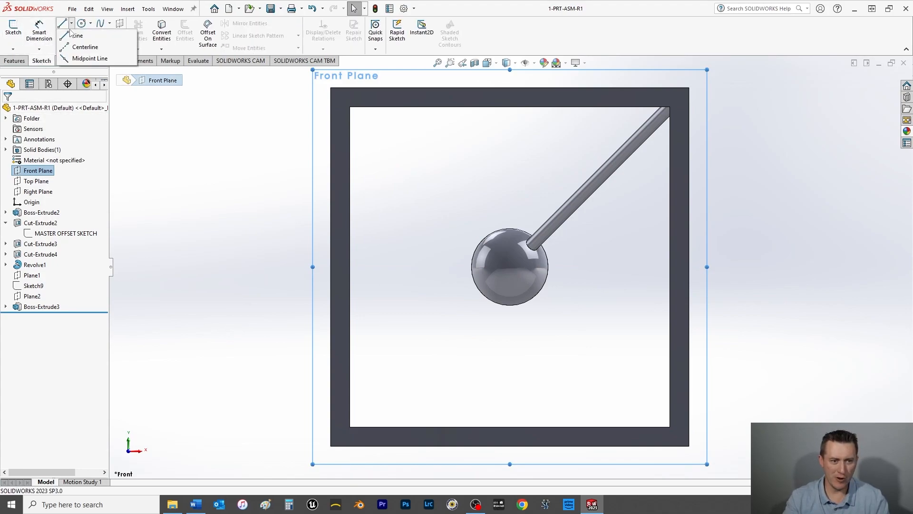
click(72, 46)
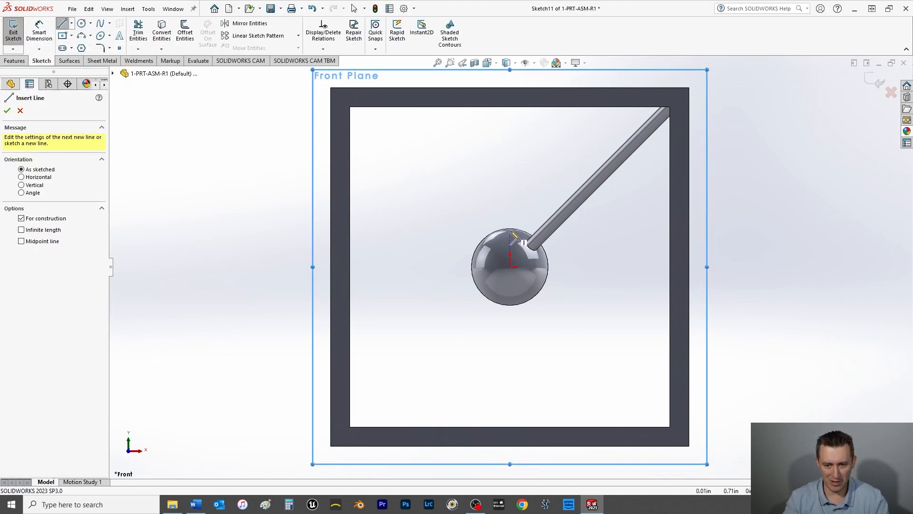
click(510, 229)
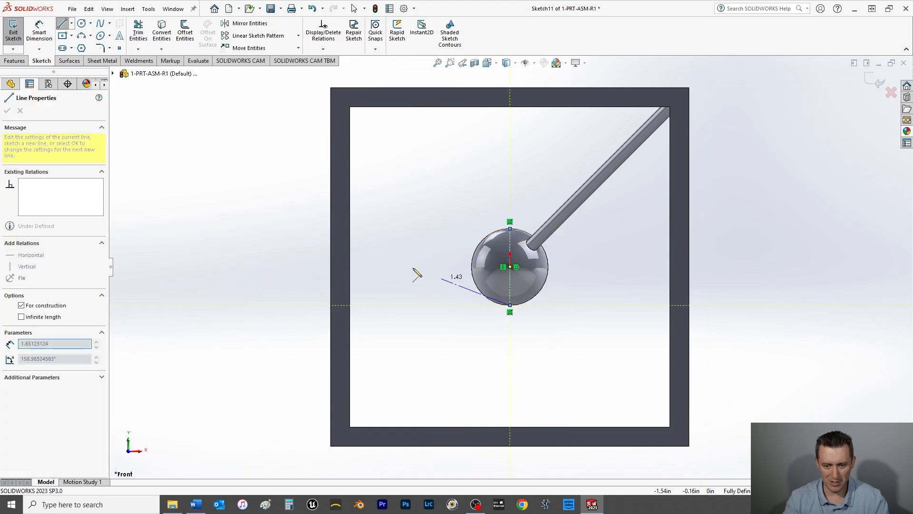
right_click(399, 269)
click(417, 269)
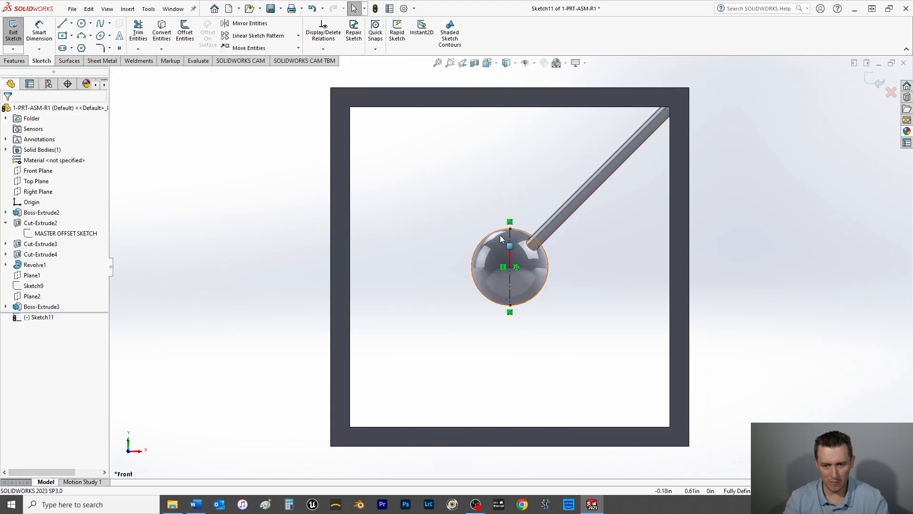
click(13, 32)
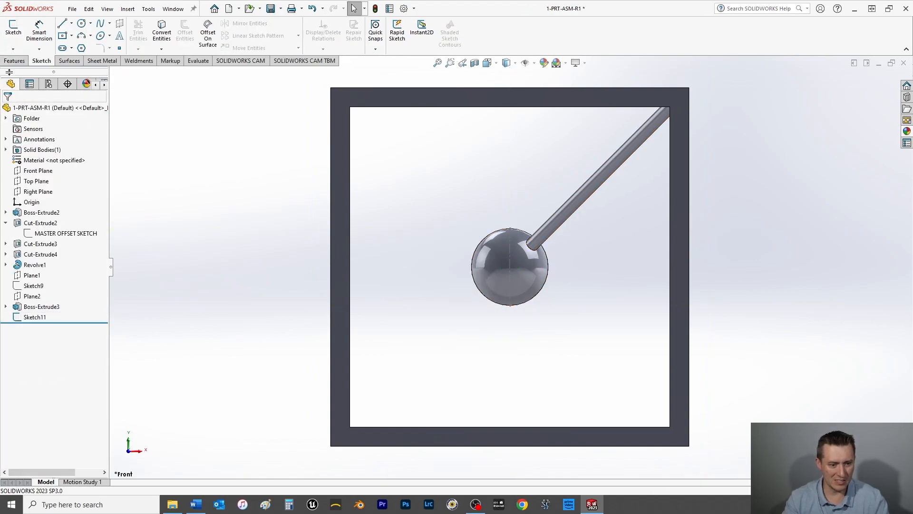
Step: Circular-pattern the rod extrude (Boss-Extrude3) about the sphere's vertical centerline with 4 equally spaced instances over 360 degrees
click(14, 61)
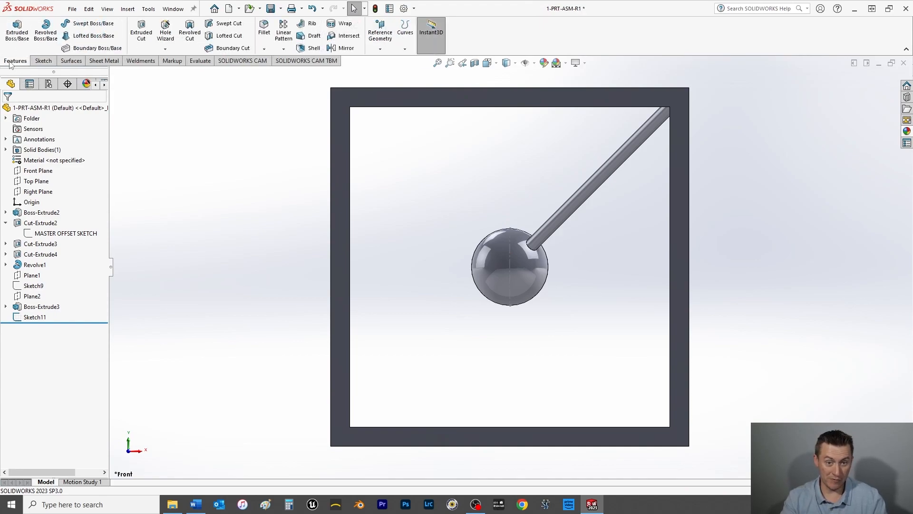
click(284, 49)
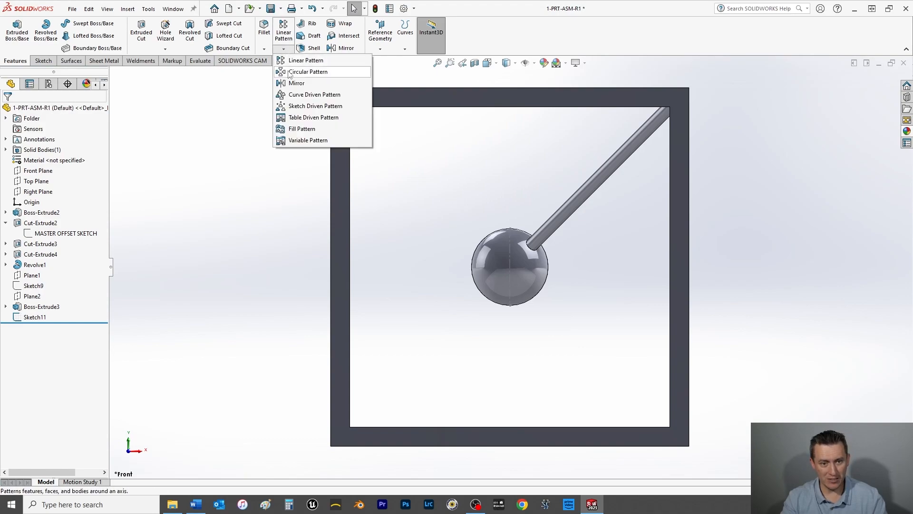
click(308, 71)
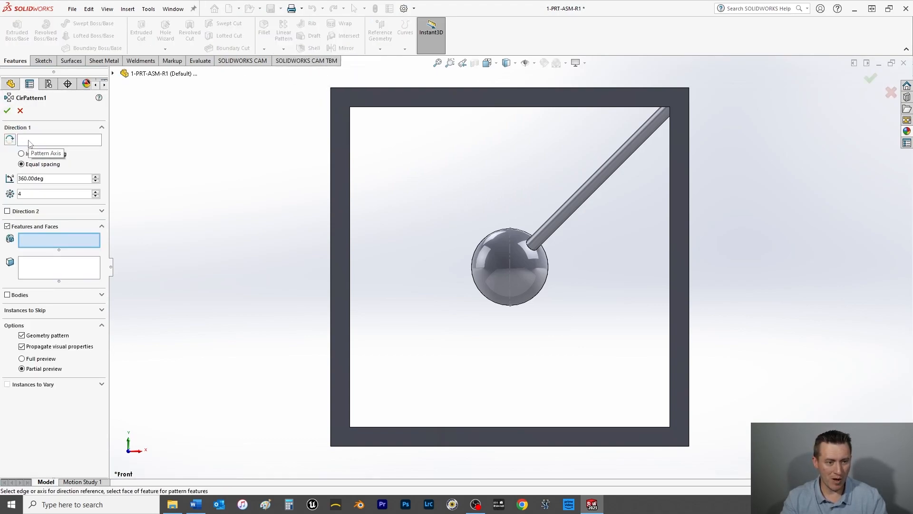
click(29, 140)
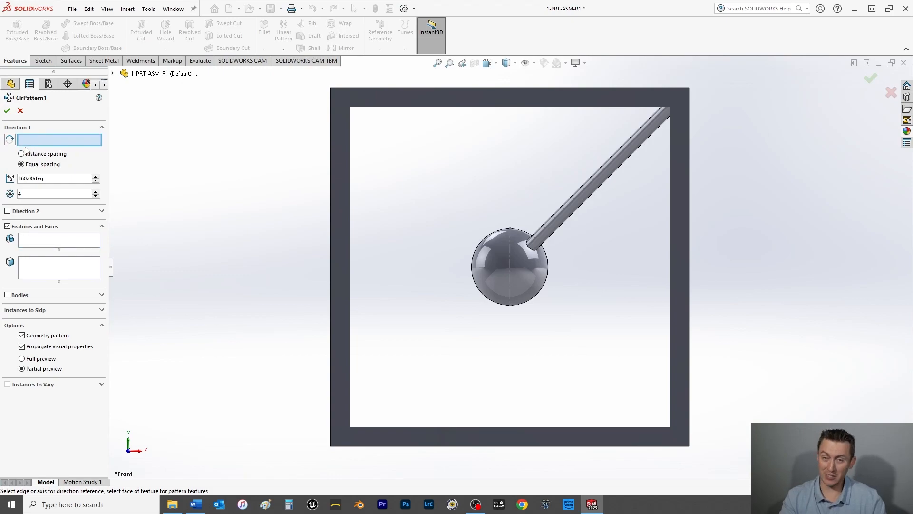
click(510, 255)
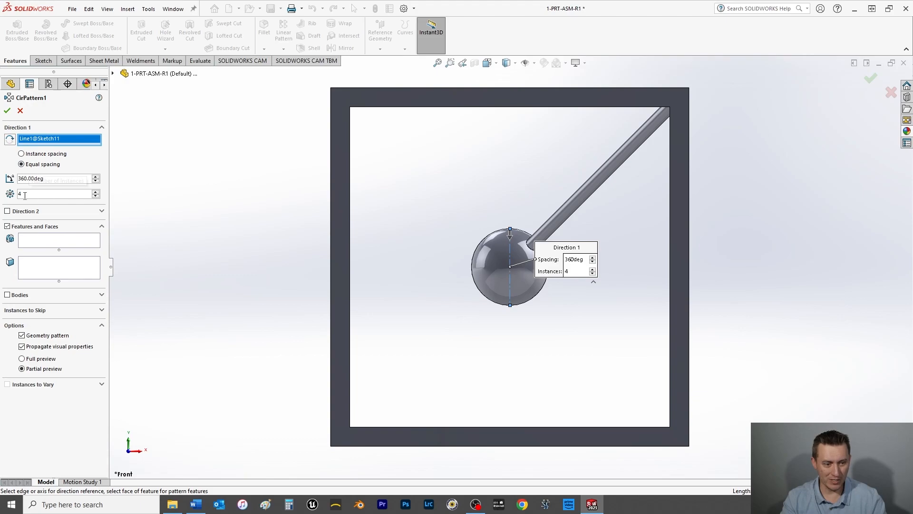
click(40, 242)
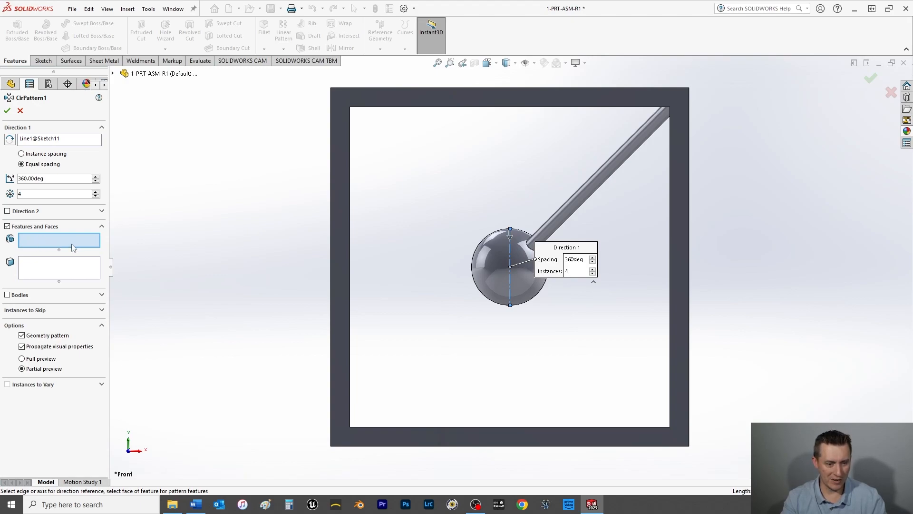
click(113, 74)
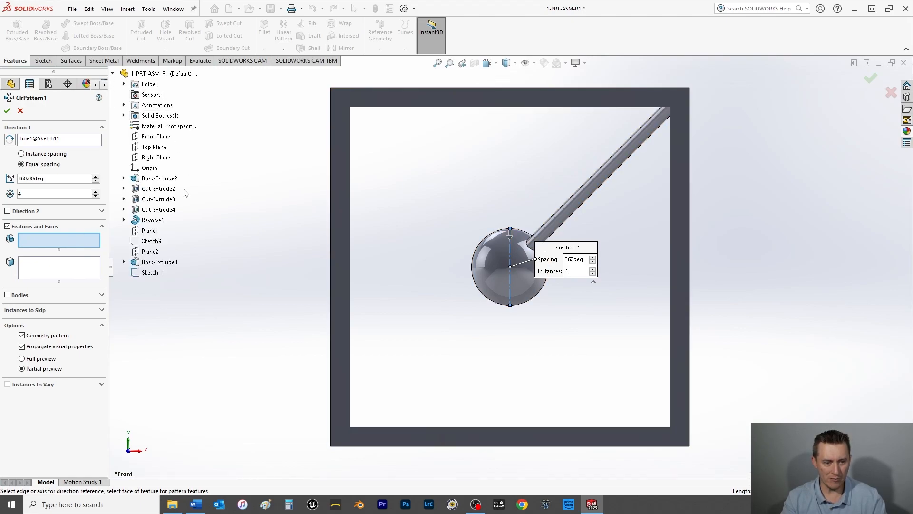
click(157, 263)
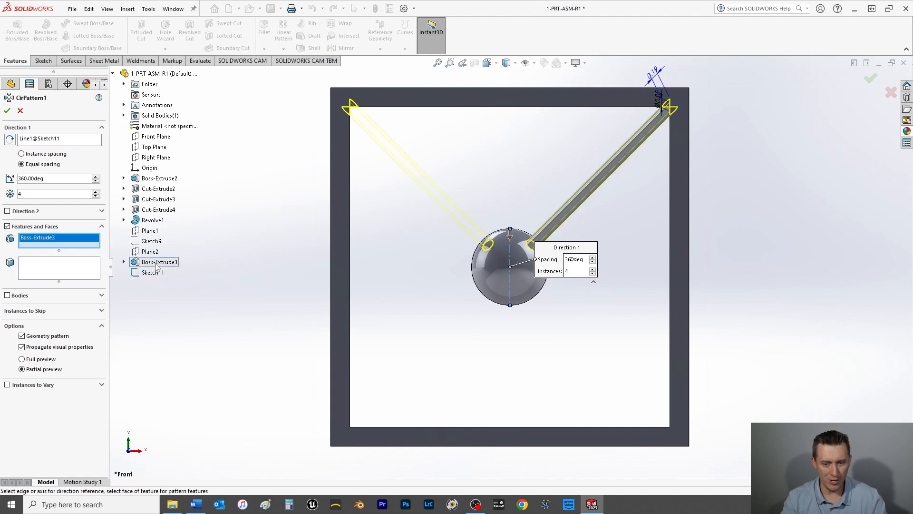
click(7, 110)
mouse_move(530, 217)
middle_down()
mouse_move(527, 304)
mouse_move(533, 233)
middle_up()
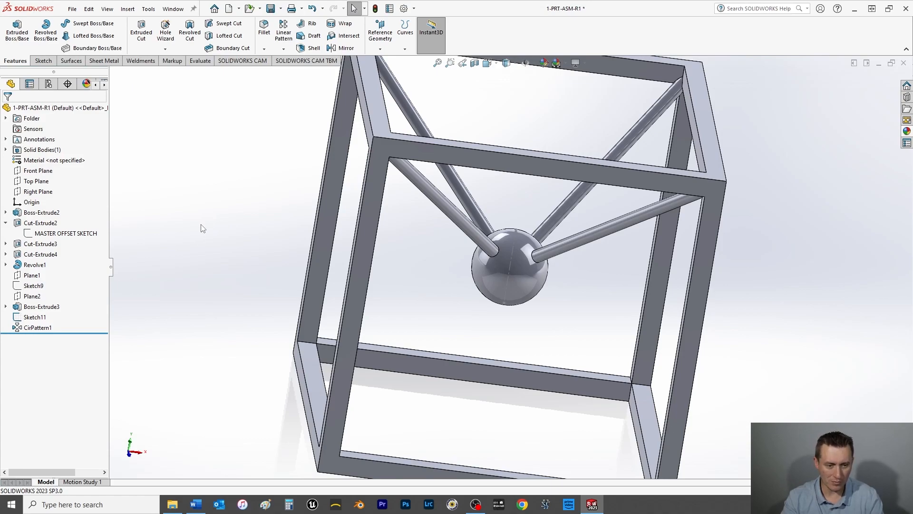
Step: Mirror the circular pattern of rods (CirPattern1) about the Top Plane to the lower half of the frame
click(28, 182)
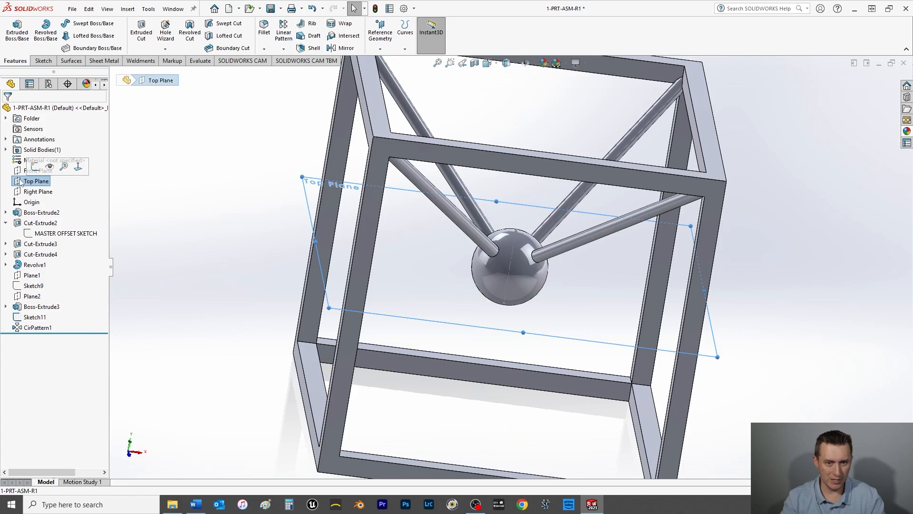
click(347, 50)
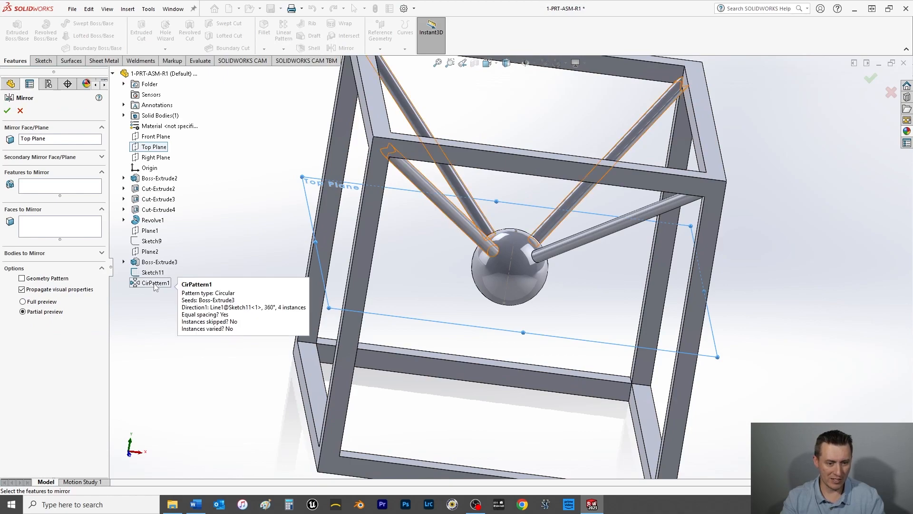
click(48, 192)
click(156, 282)
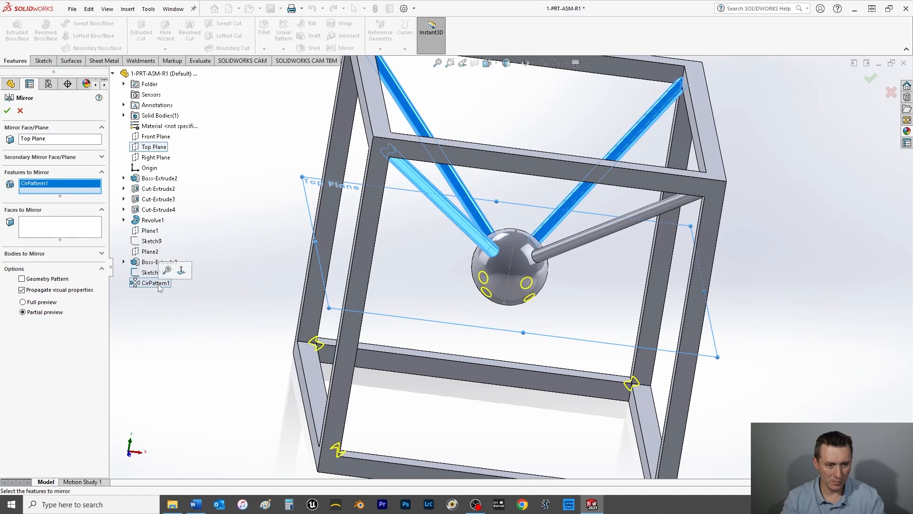
click(7, 110)
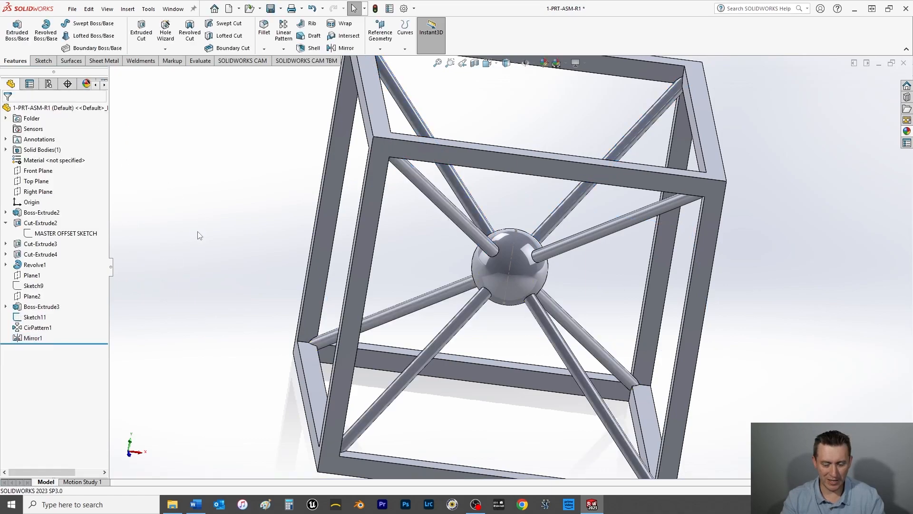
Step: Save the part and hide the sphere's vertical centerline sketch (Sketch11)
key(ctrl+s)
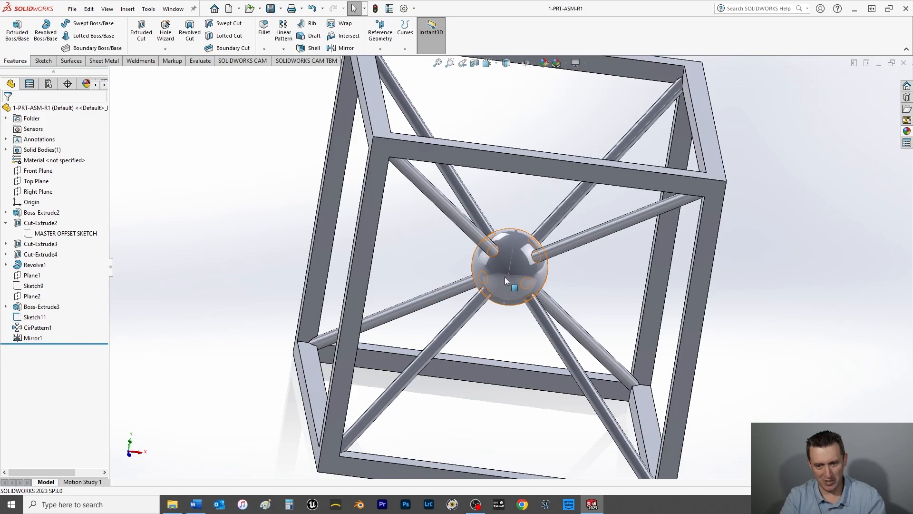
right_click(510, 264)
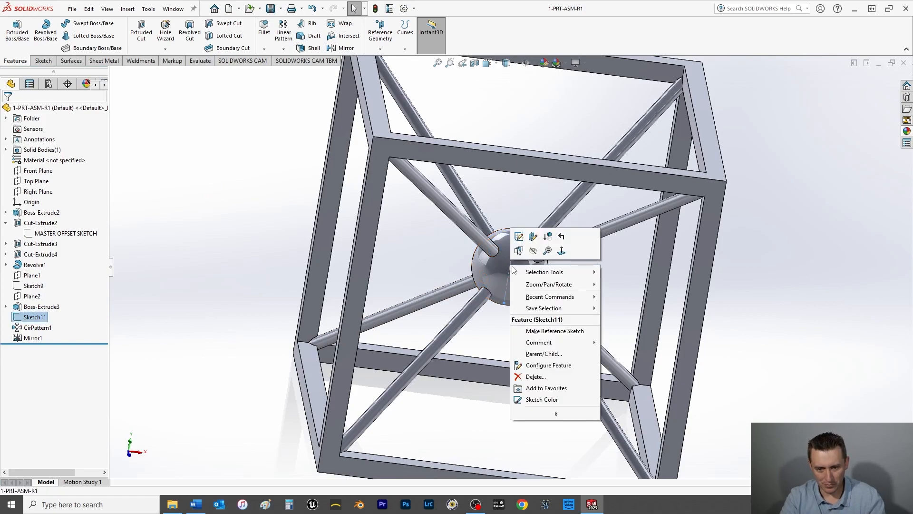
click(245, 286)
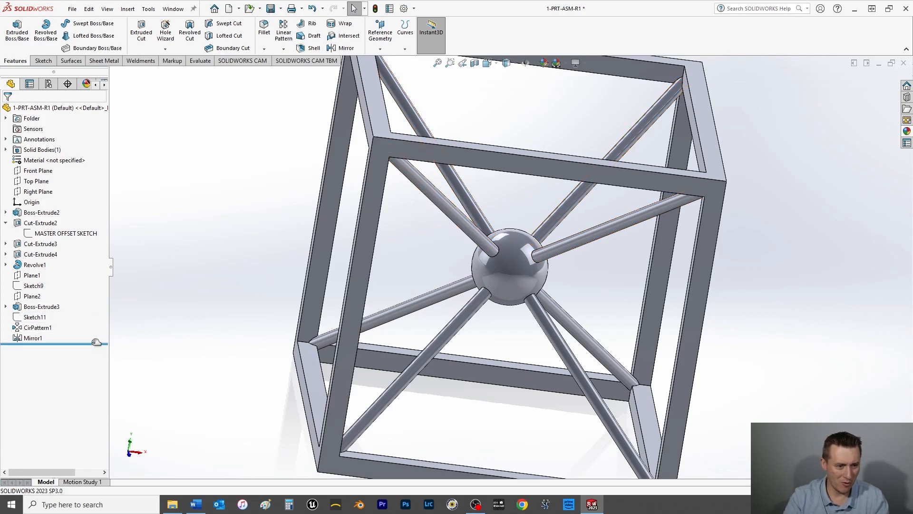
Step: Create a reference plane offset 2.5/2 in inward from the frame's outer side face, with the offset direction flipped
middle_drag(408, 258, 367, 276)
click(443, 312)
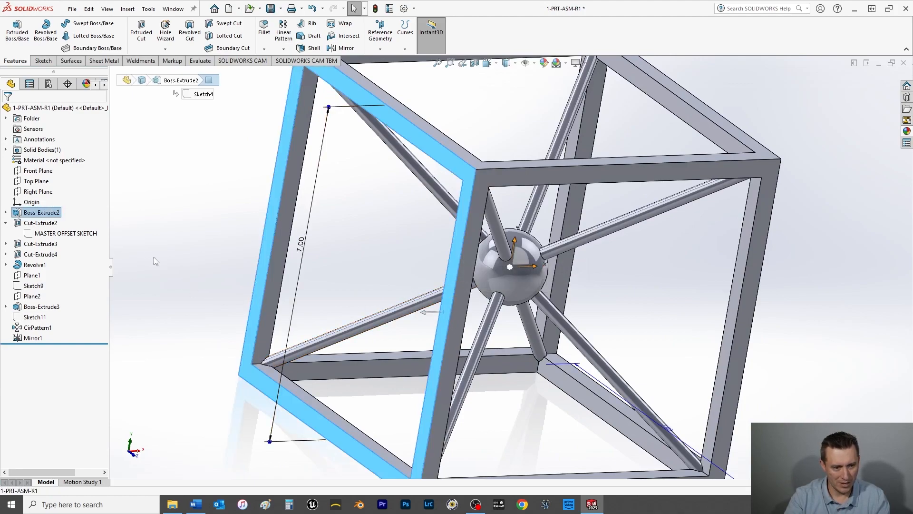
click(379, 38)
click(388, 59)
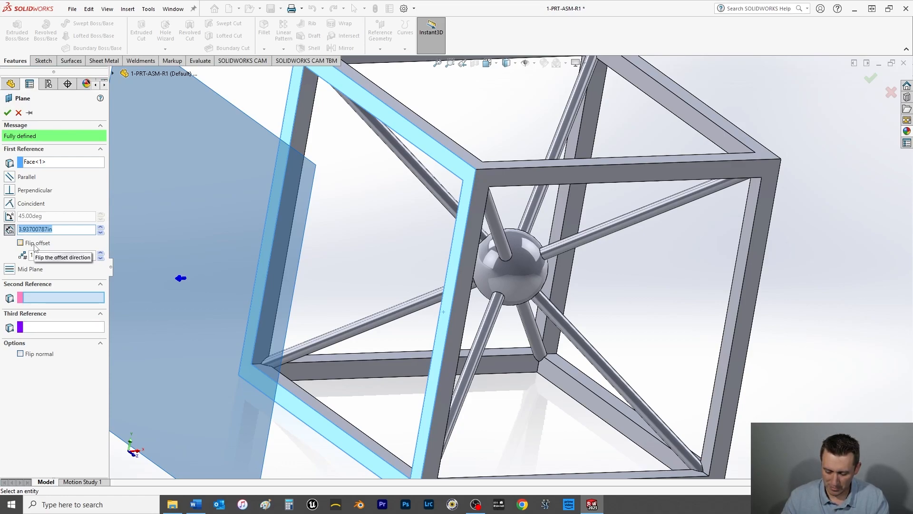
text(2.5/2)
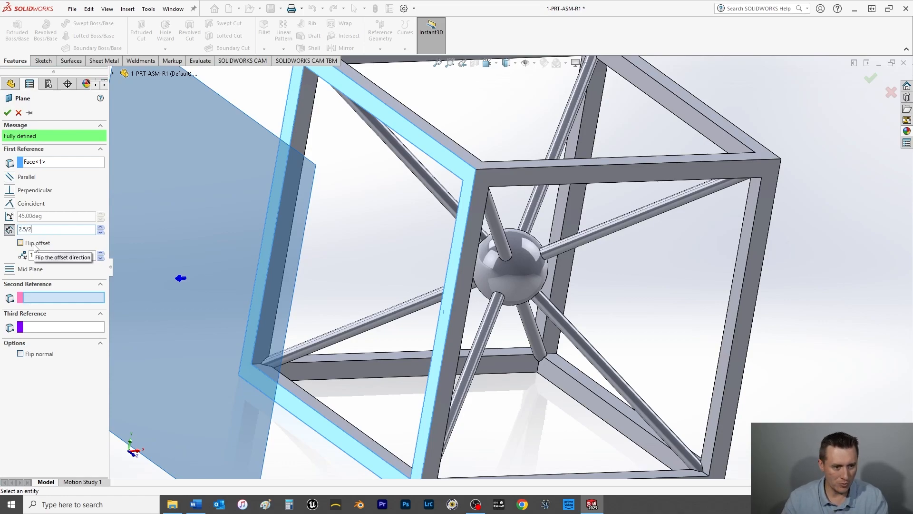
key(Return)
click(21, 242)
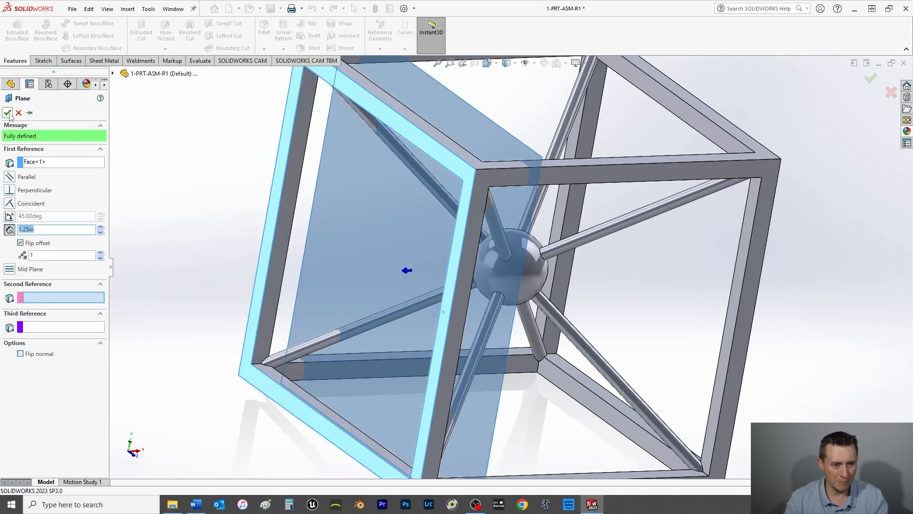
click(7, 113)
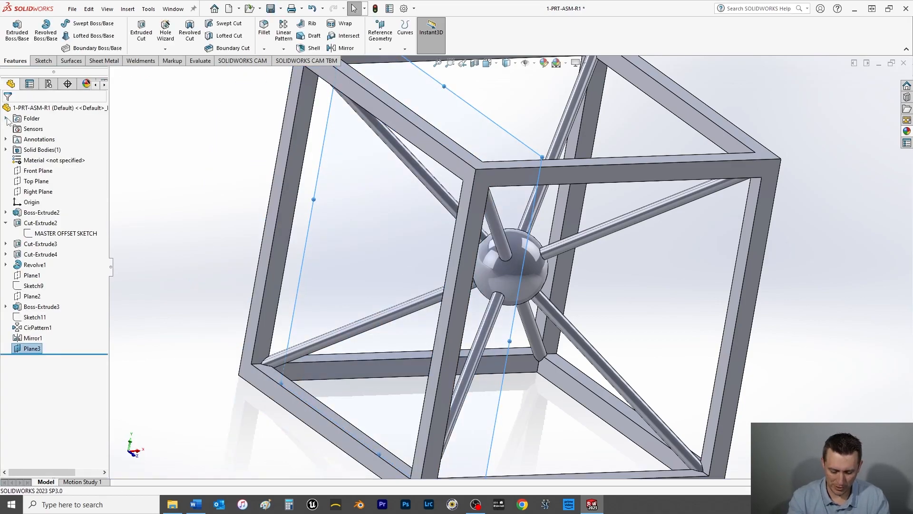
Step: Sketch a center rectangle about 2.27 by 2.94 in on the new offset plane, centered on the origin
key(ctrl+8)
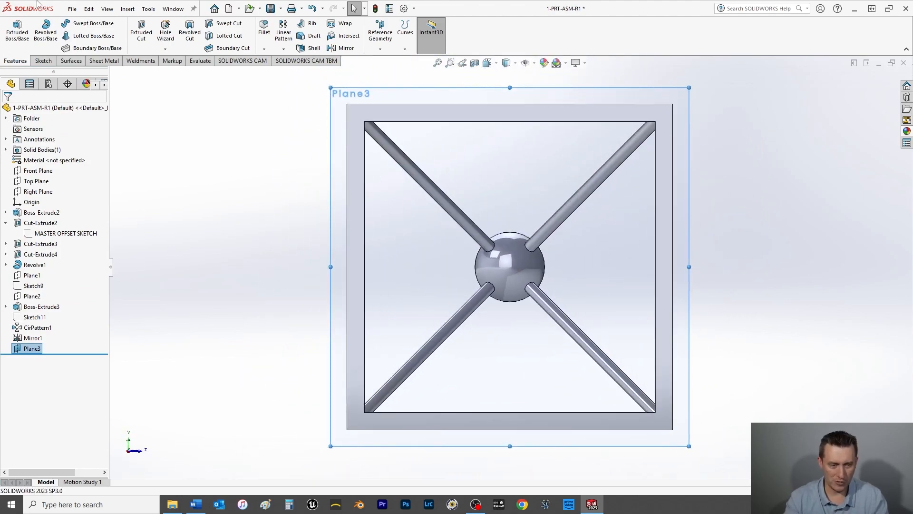
click(43, 61)
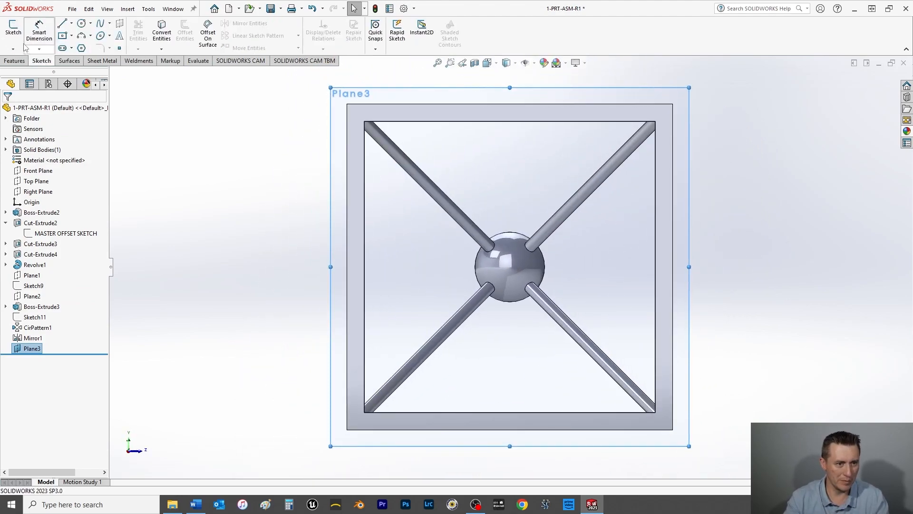
click(63, 36)
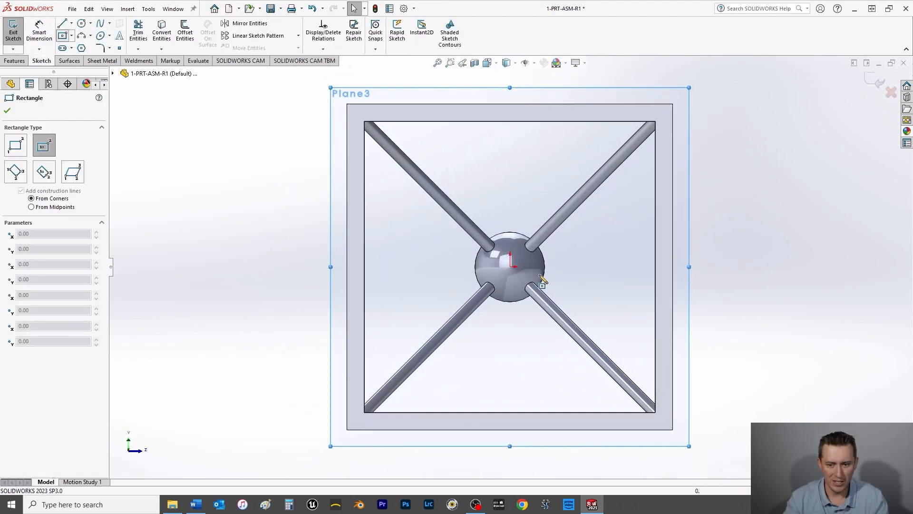
click(511, 267)
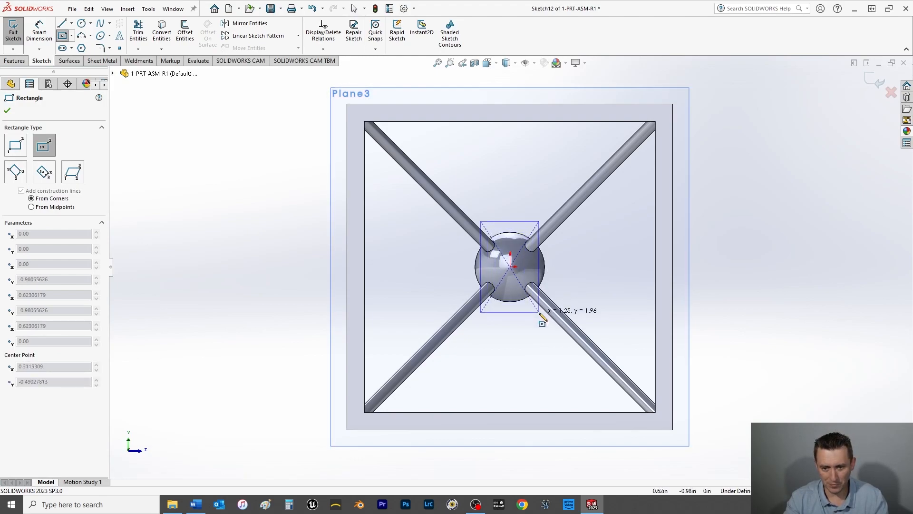
click(565, 339)
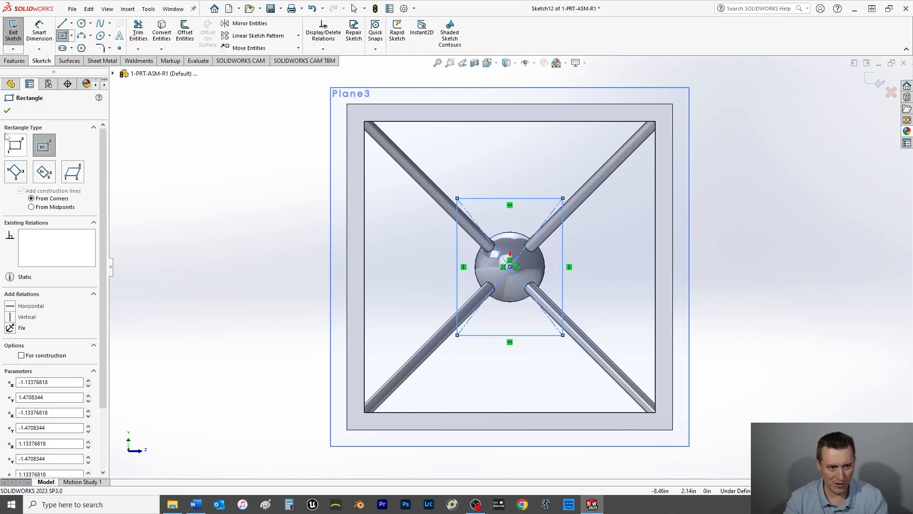
click(8, 111)
Step: Dimension the rectangle's vertical side to 1.25 in
click(39, 33)
click(457, 259)
click(430, 272)
text(1.25)
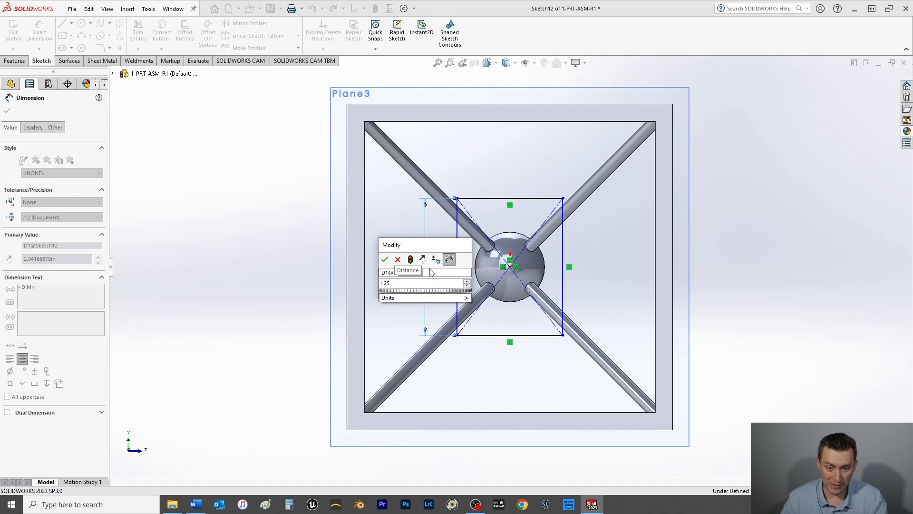
key(Return)
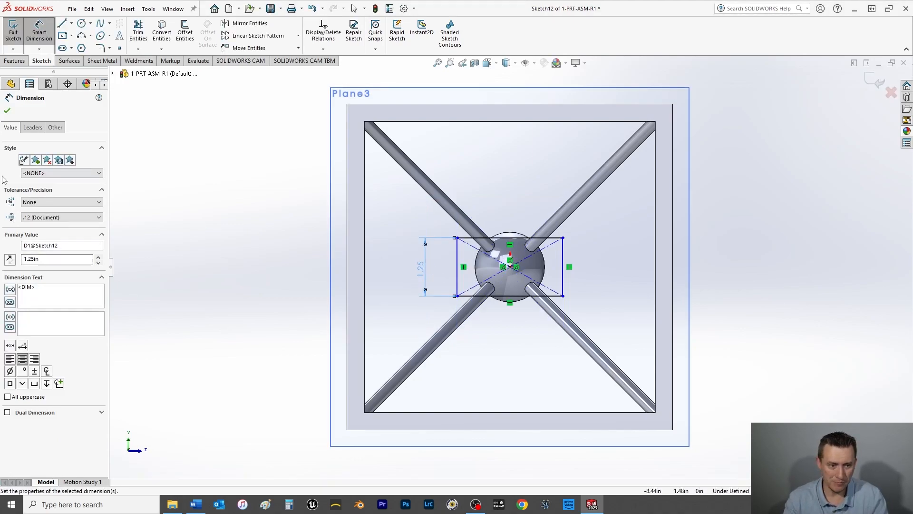
click(7, 111)
key(Escape)
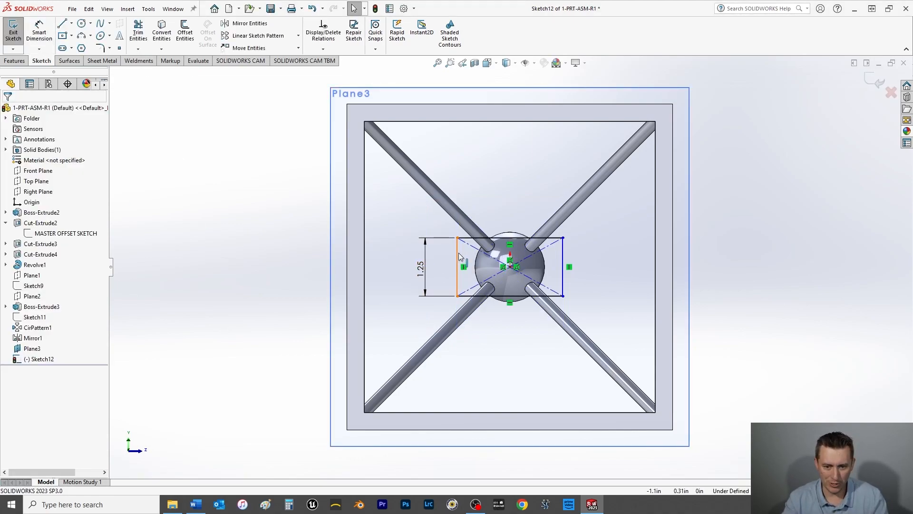
Step: Make the rectangle square with an Equal relation between its vertical and horizontal sides, and exit the sketch
click(458, 257)
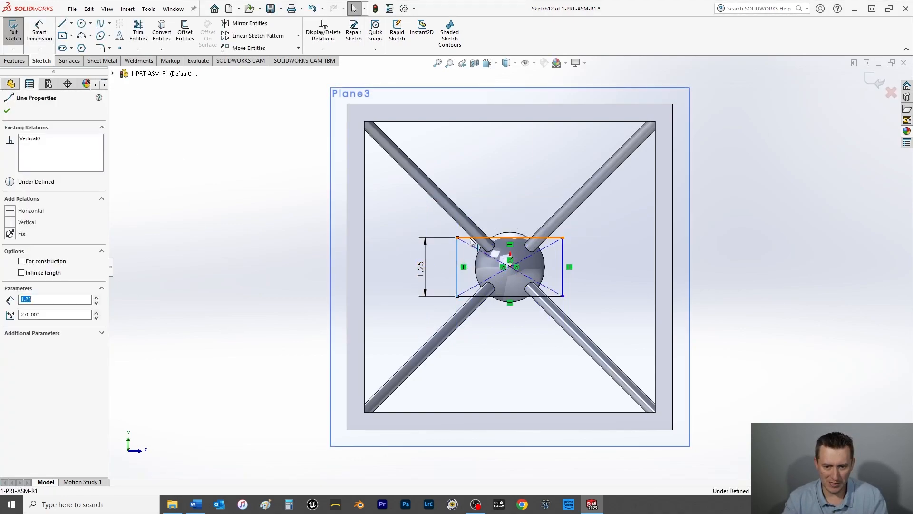
ctrl+click(499, 239)
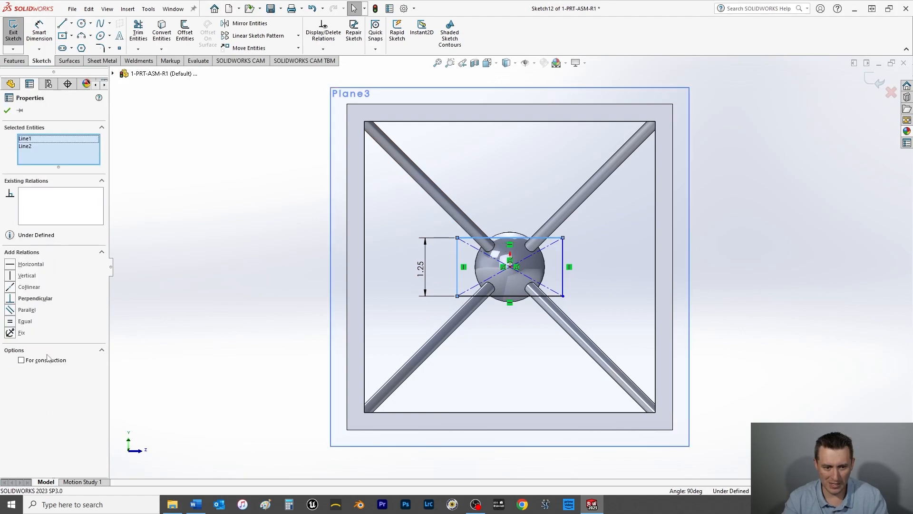
click(11, 320)
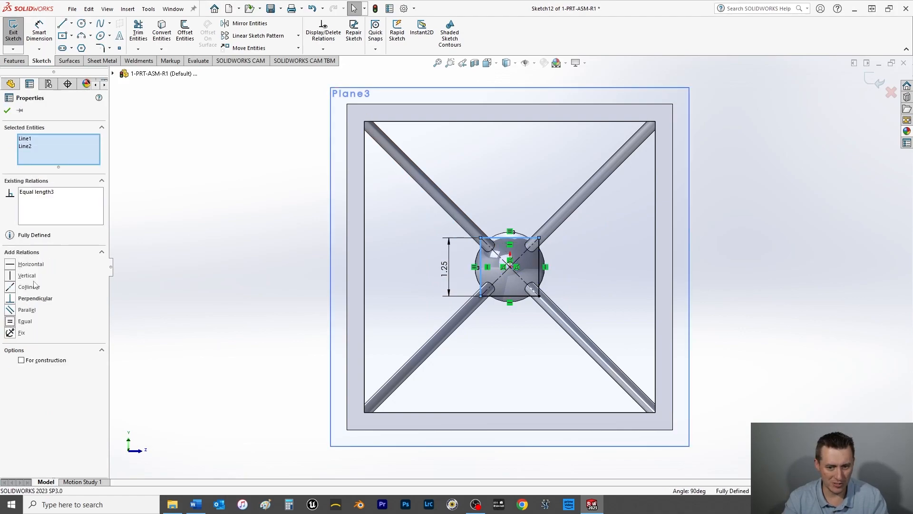
click(7, 110)
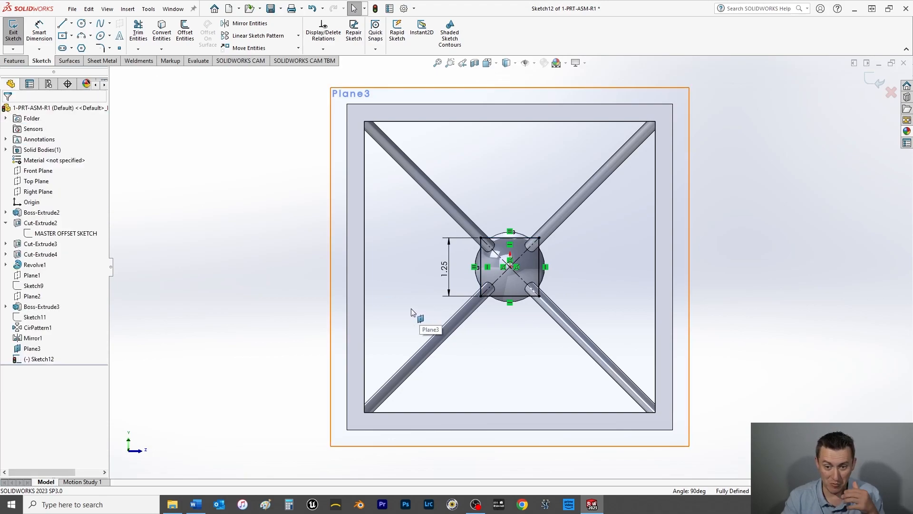
click(13, 35)
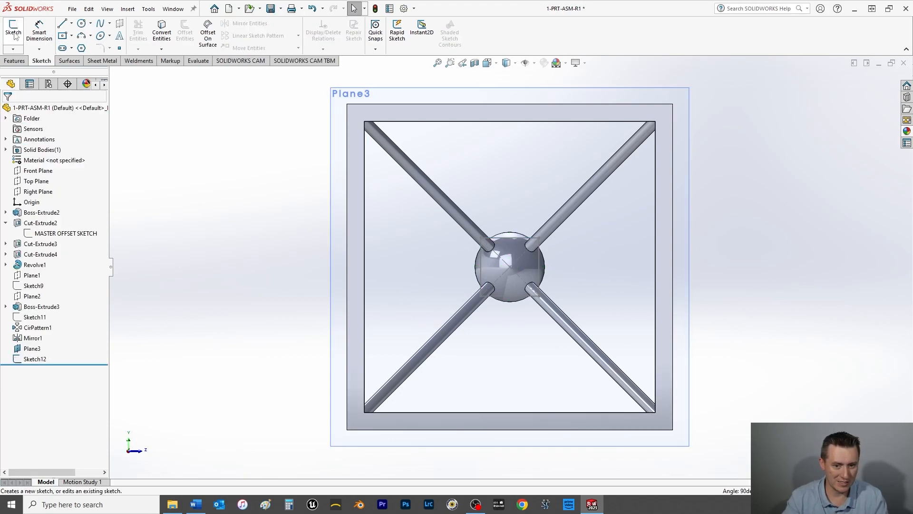
Step: Create a reference plane at 0 in offset from the frame's outer side face nearest the square sketch
middle_drag(516, 376, 434, 411)
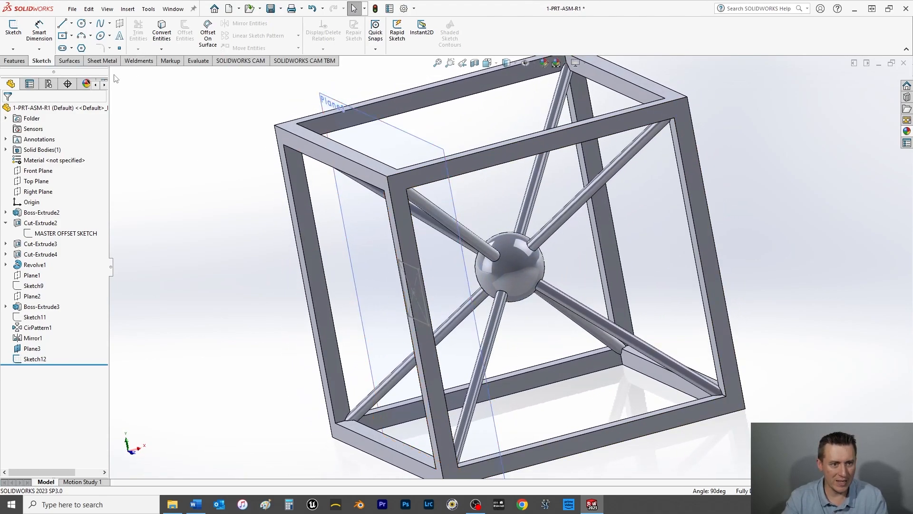
click(291, 202)
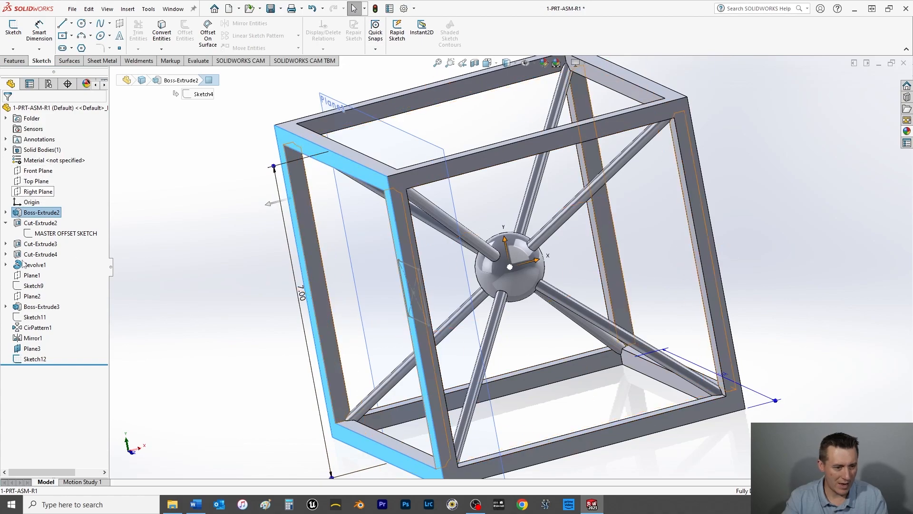
click(16, 61)
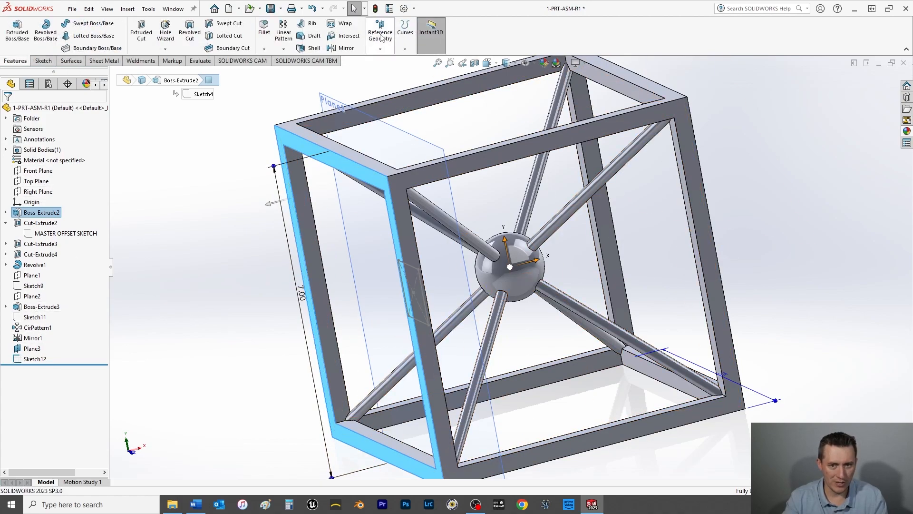
click(383, 35)
click(394, 63)
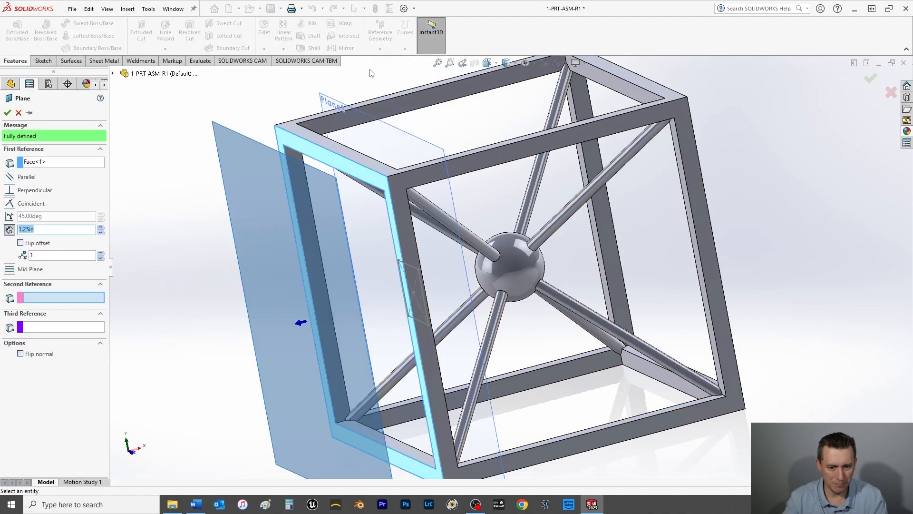
text(0)
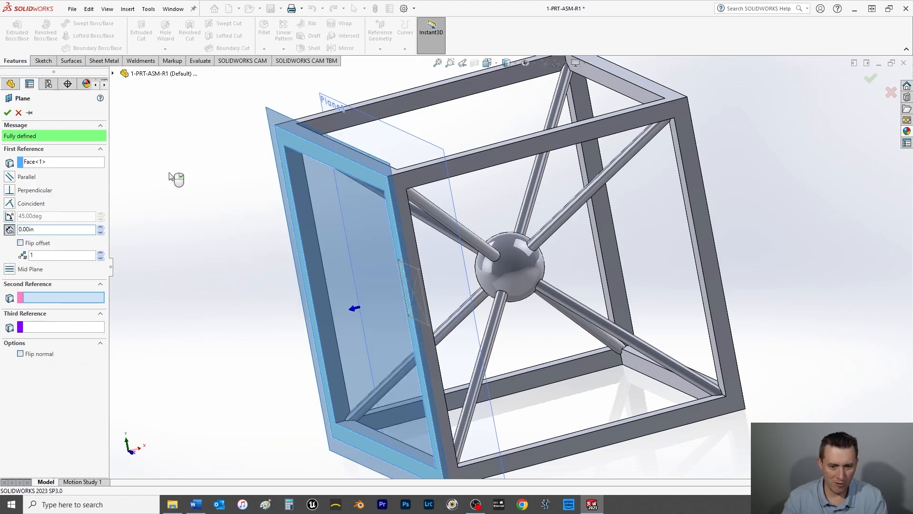
click(8, 113)
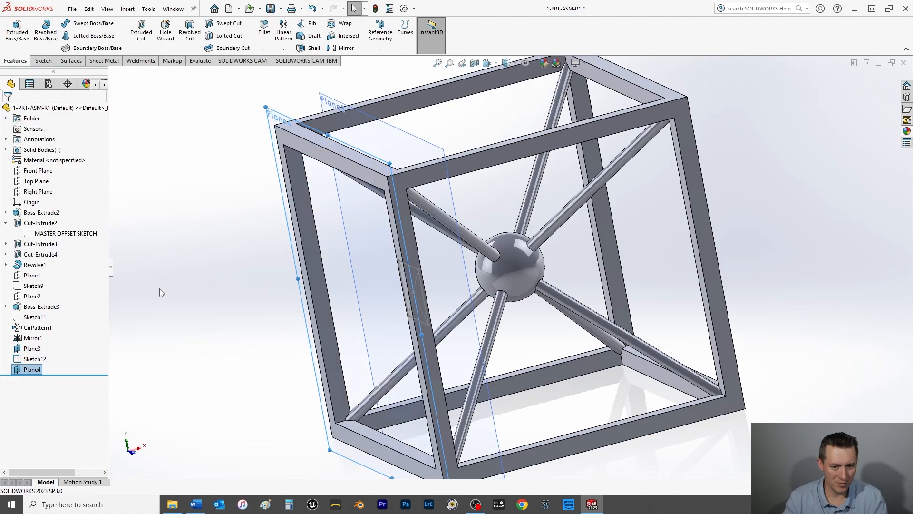
Step: Start a sketch on the new zero-offset plane (Plane4) and place a point at the origin
key(ctrl+8)
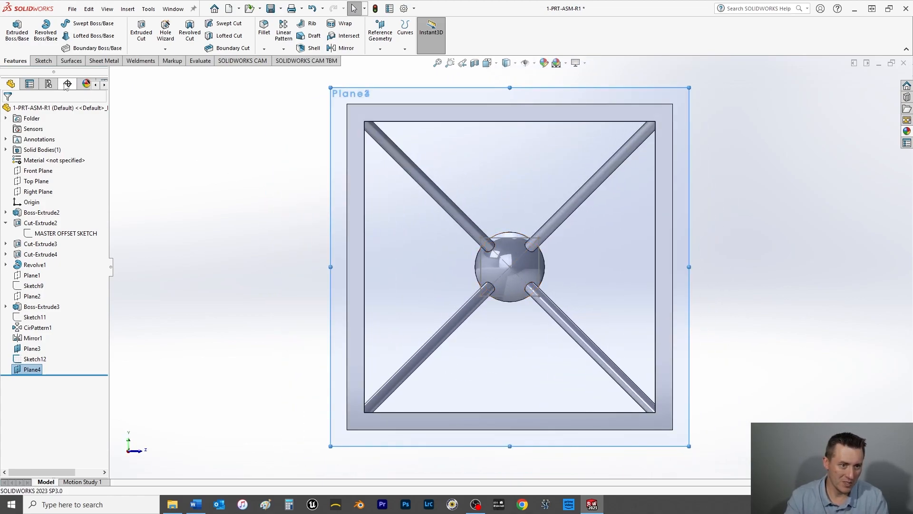
click(42, 62)
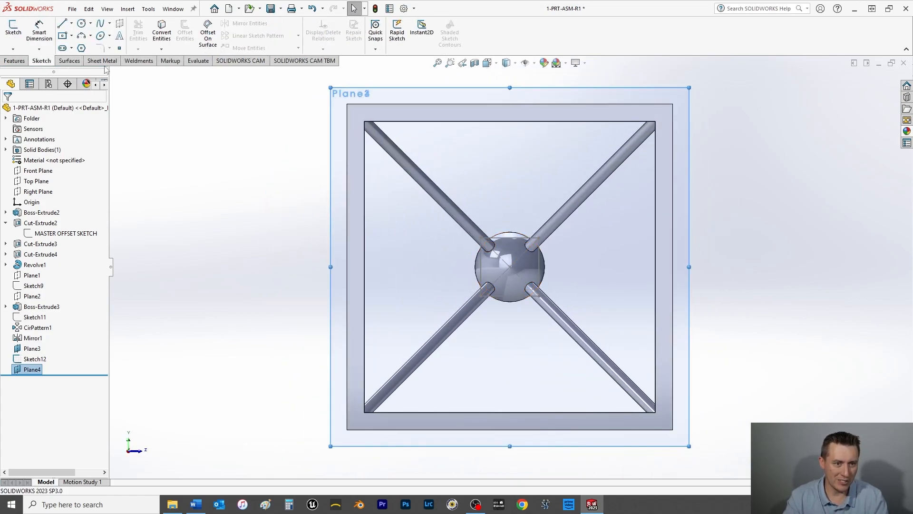
click(120, 48)
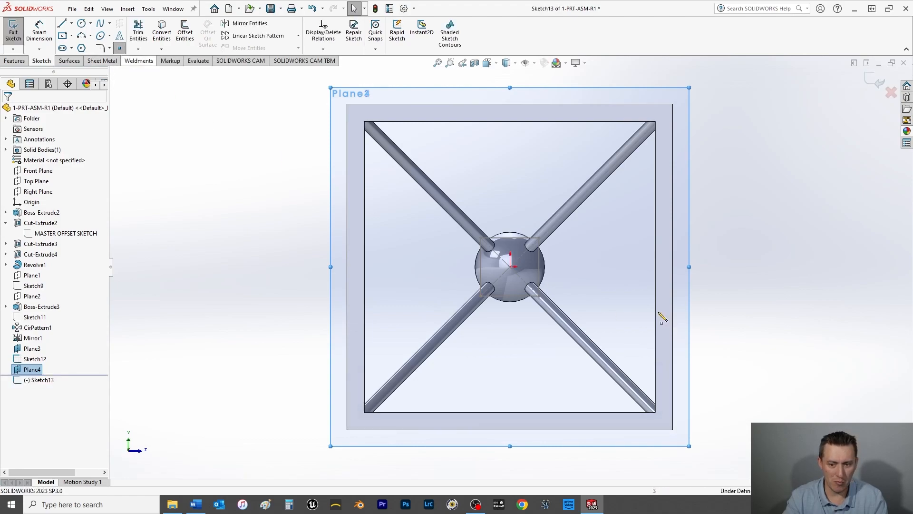
scroll(523, 257, down, 5)
click(485, 286)
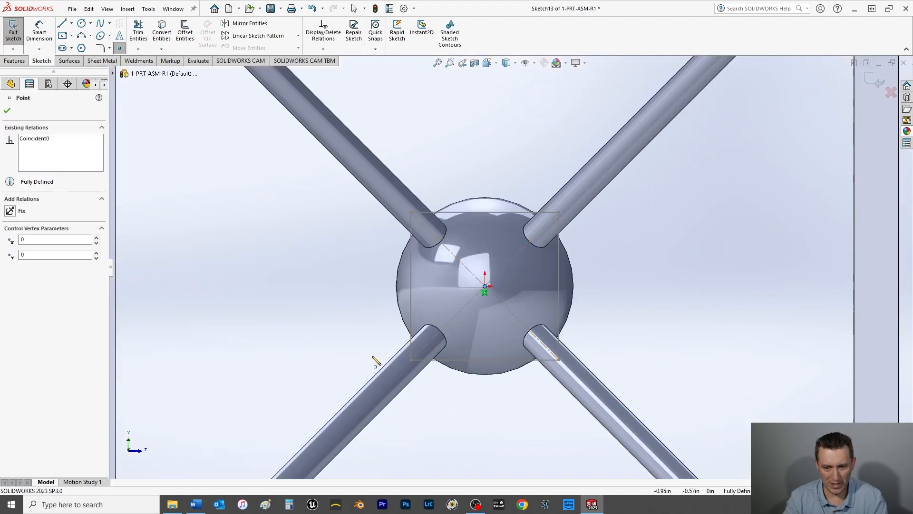
Step: Accept the point at the origin and exit its sketch
click(7, 111)
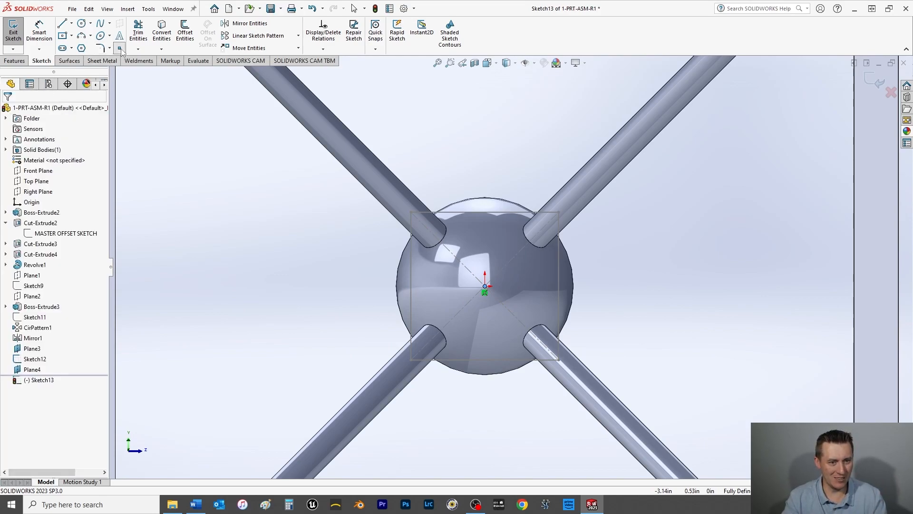
click(13, 33)
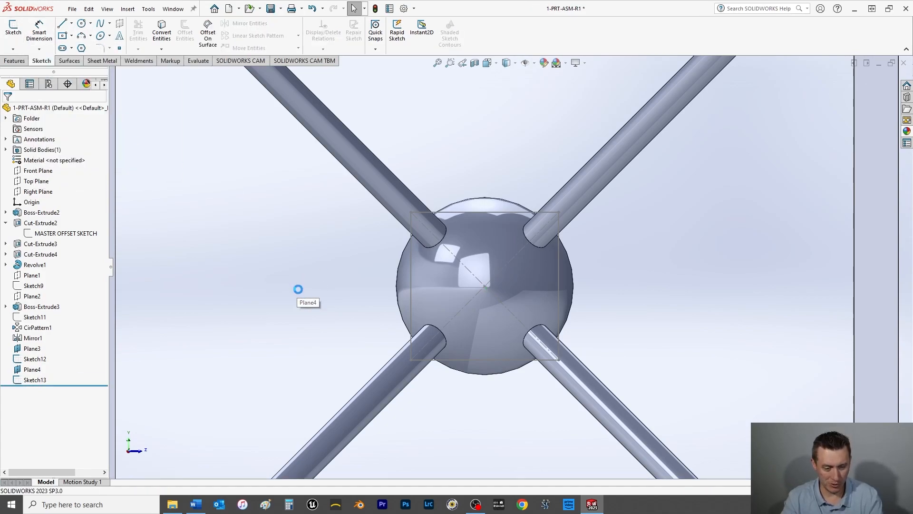
scroll(309, 293, up, 3)
middle_drag(477, 311, 425, 323)
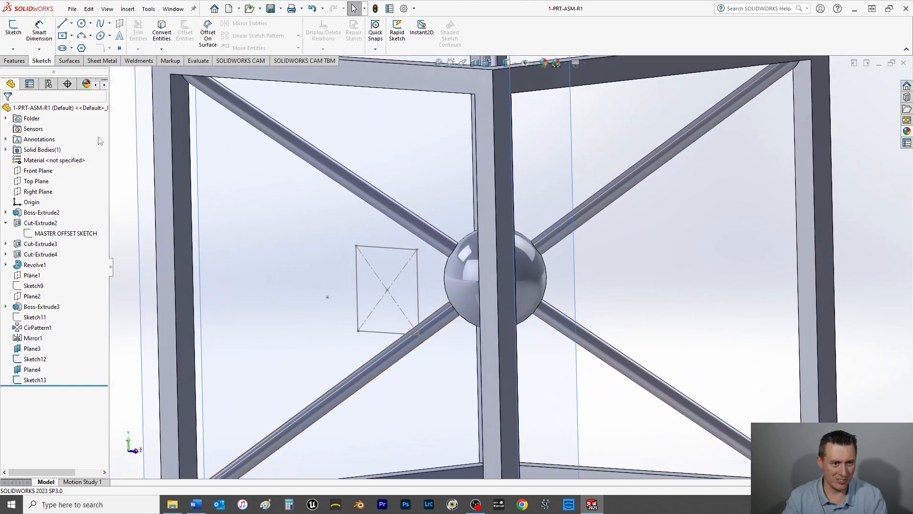
Step: Loft a solid pyramid from the 1.25 in square sketch (Sketch12) to the point sketch (Sketch13), and save the part
click(14, 61)
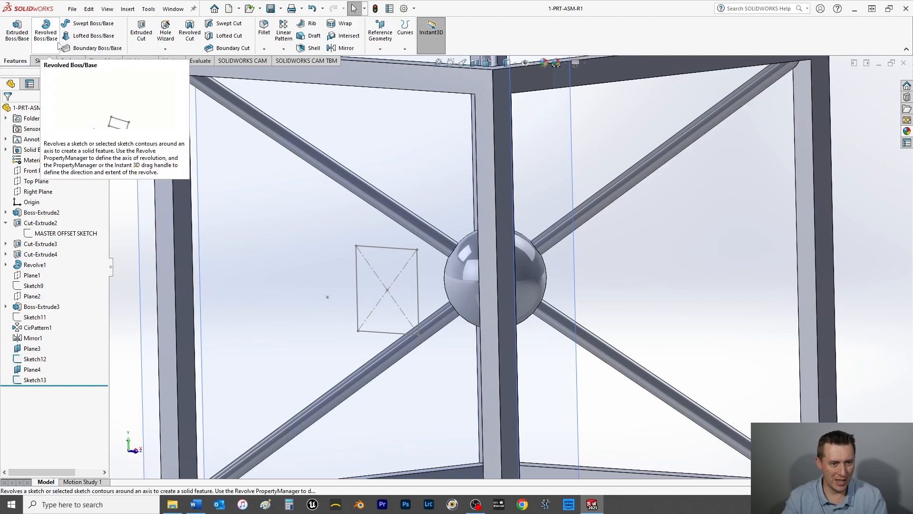
click(46, 359)
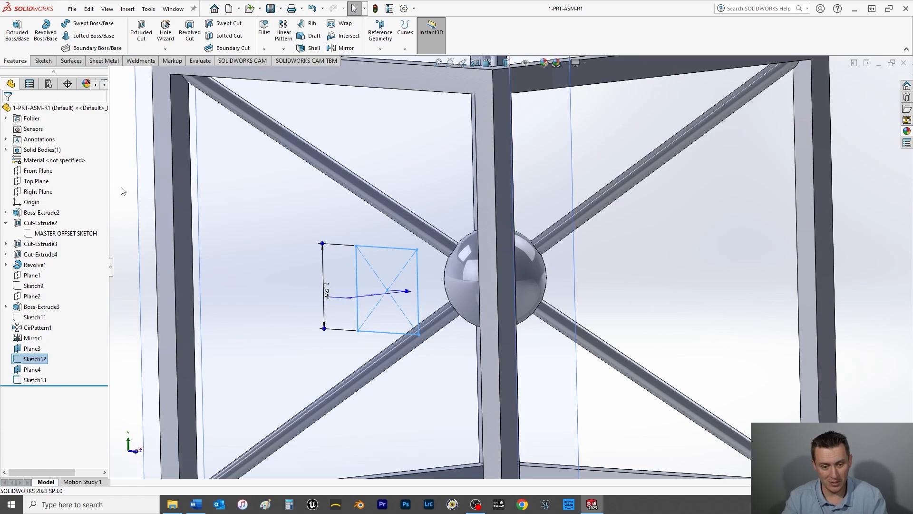
scroll(214, 353, up, 5)
click(294, 313)
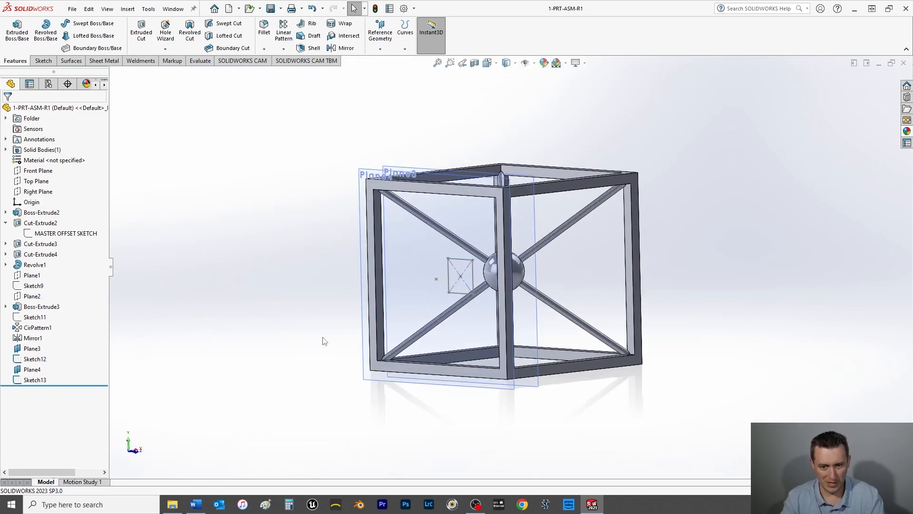
scroll(327, 330, up, 1)
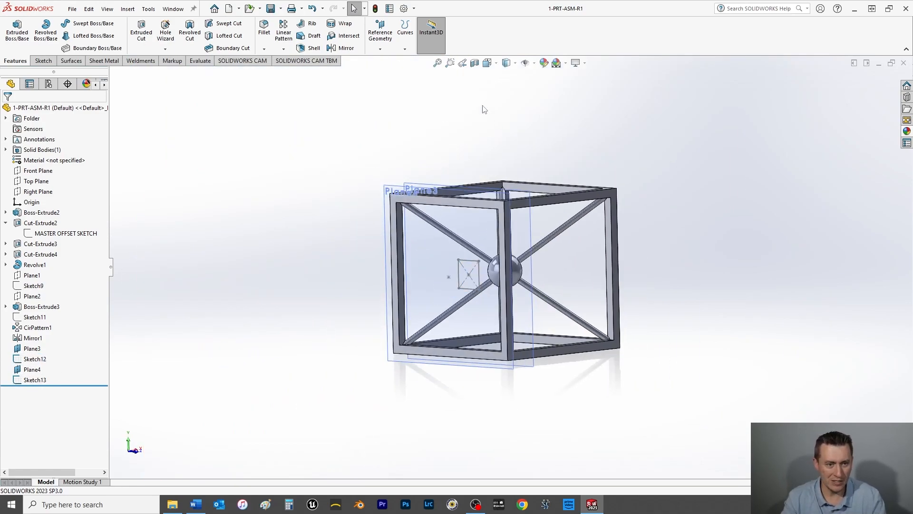
click(91, 35)
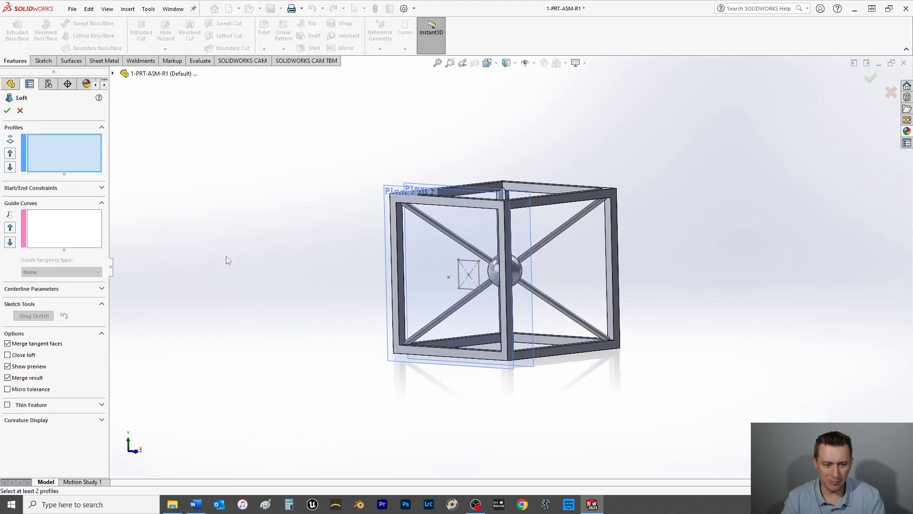
click(113, 74)
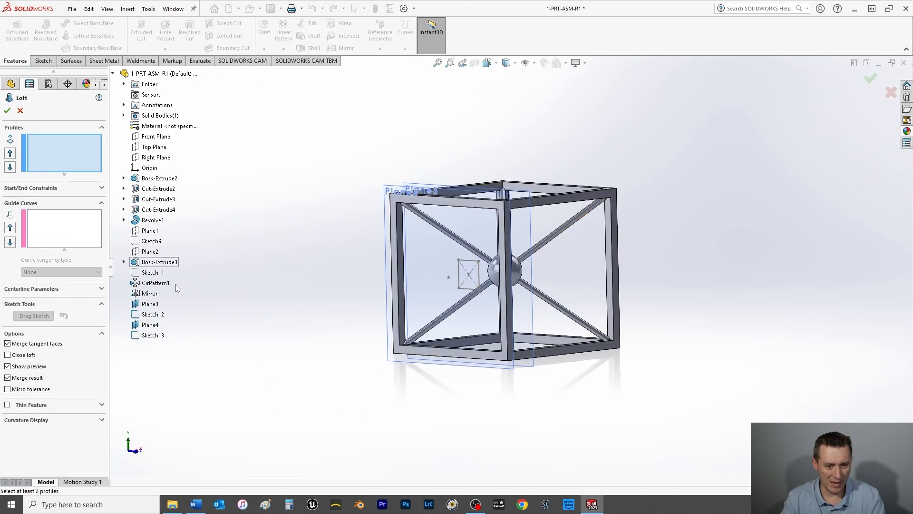
scroll(479, 281, down, 6)
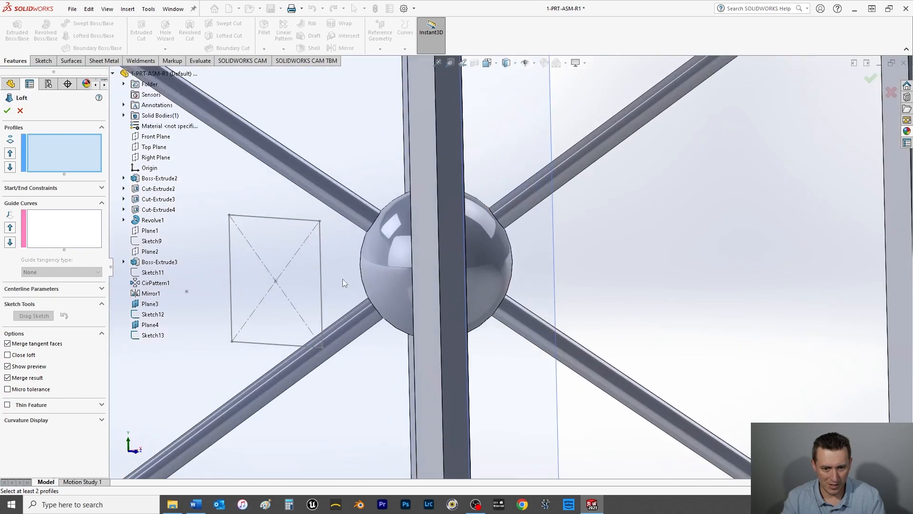
scroll(314, 281, up, 5)
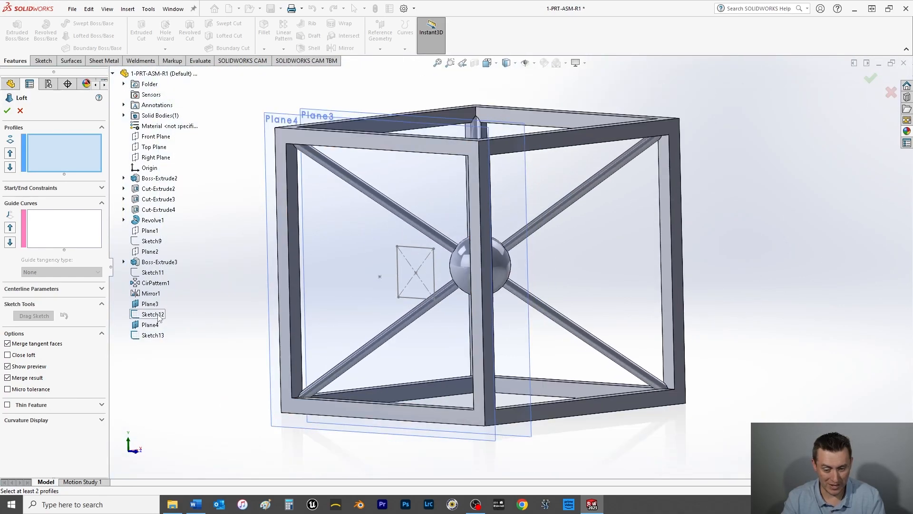
click(153, 314)
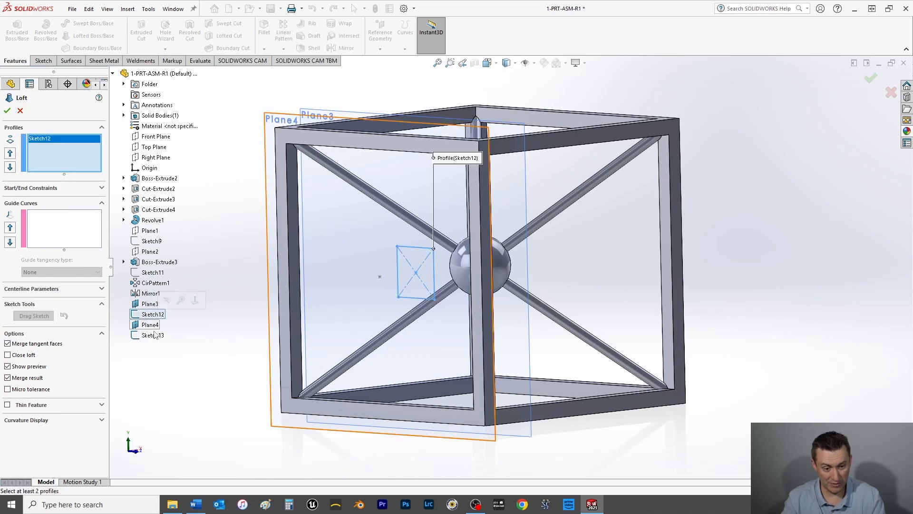
click(153, 335)
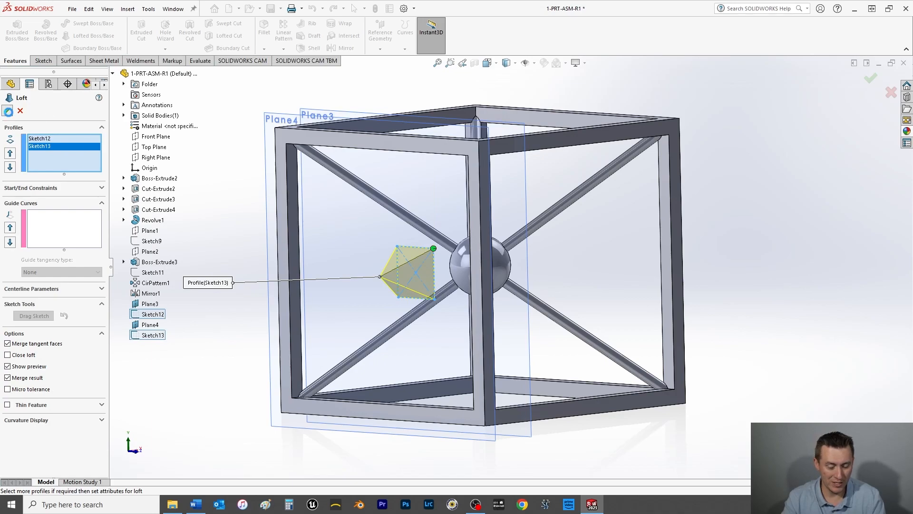
click(7, 111)
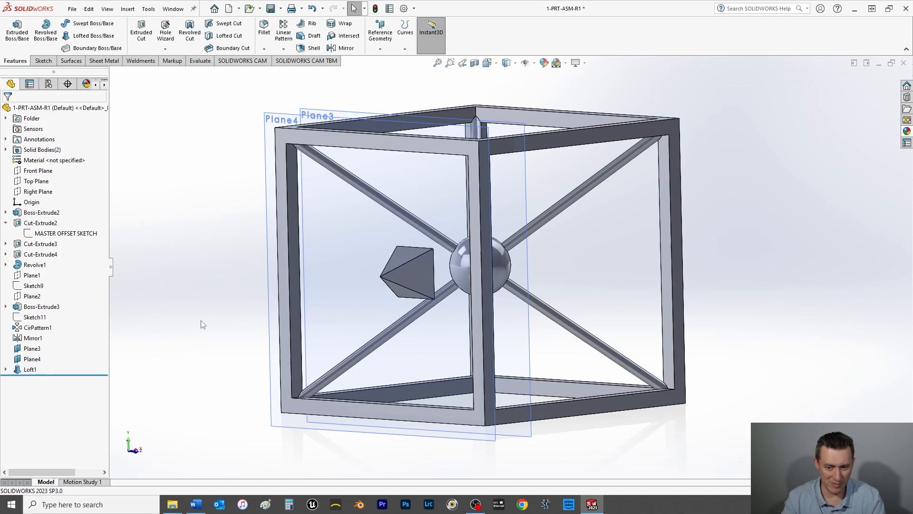
key(ctrl+s)
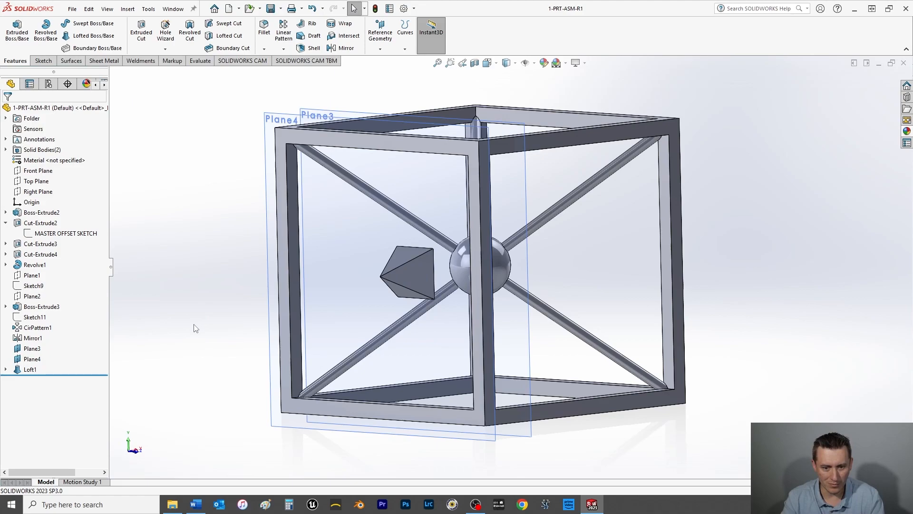
Step: Hide the reference planes Plane4 and Plane3 and save the part
right_click(339, 217)
click(375, 202)
right_click(412, 184)
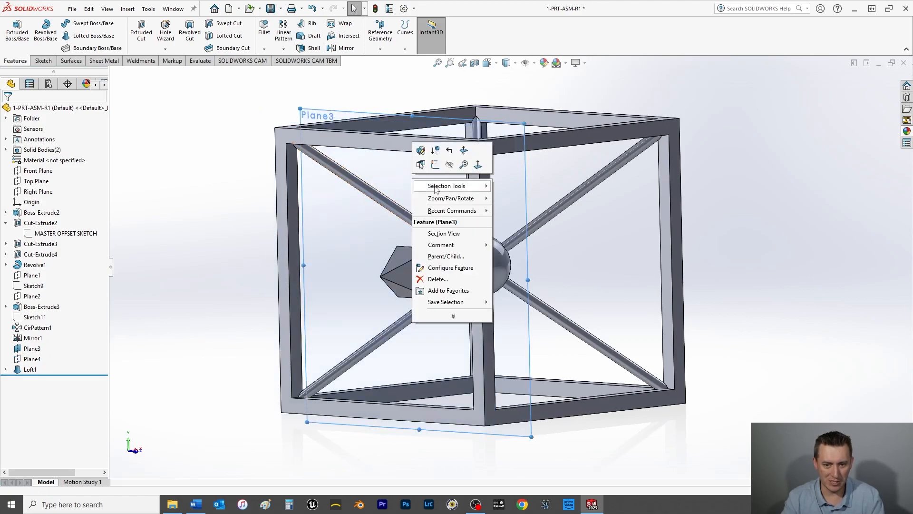
click(451, 169)
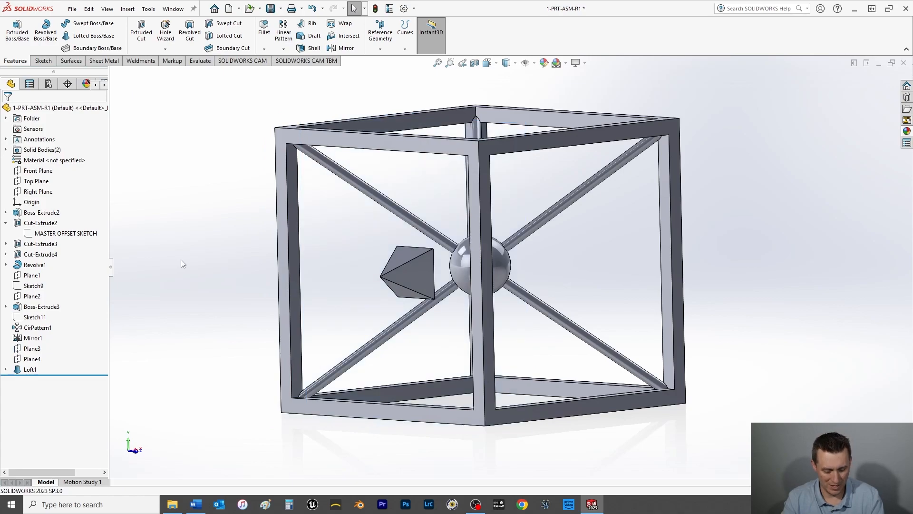
key(ctrl+s)
Step: Start a sketch on the pyramid's square base face and draw a circle of about 0.27 in radius centered on the origin
middle_drag(634, 305, 543, 307)
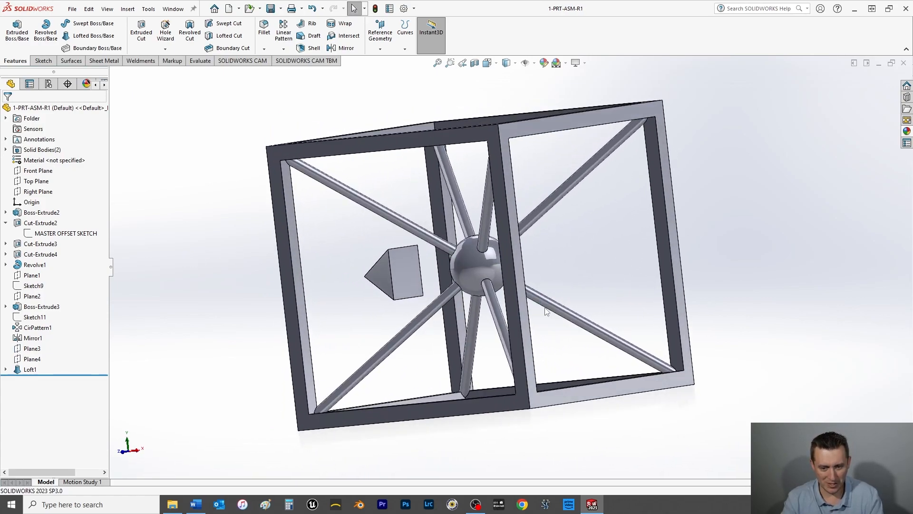
click(401, 267)
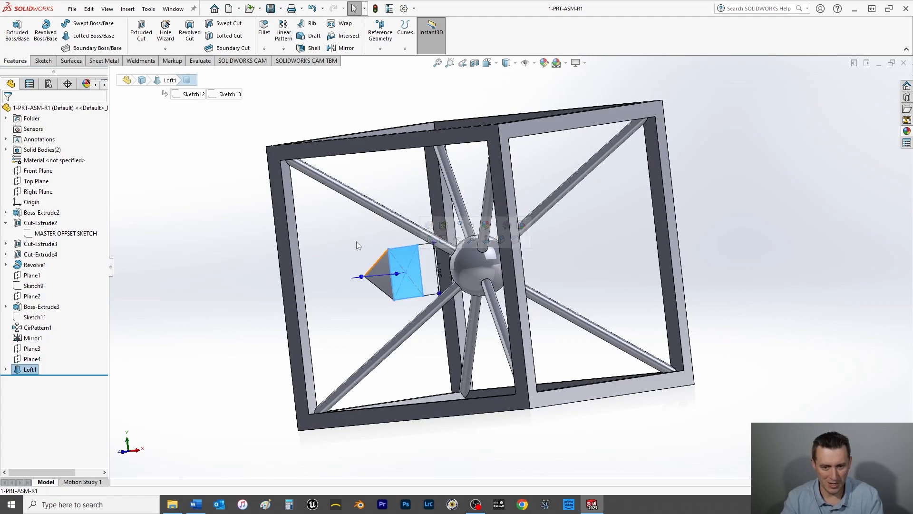
click(44, 61)
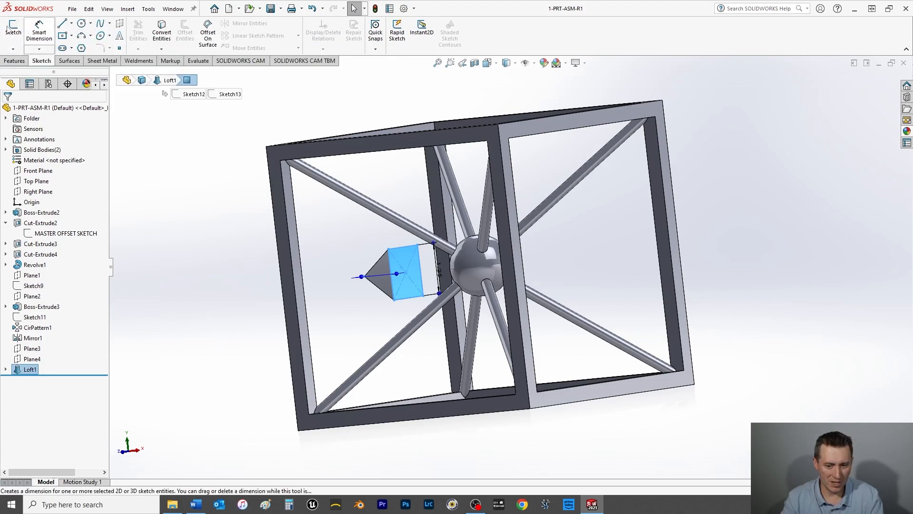
click(81, 23)
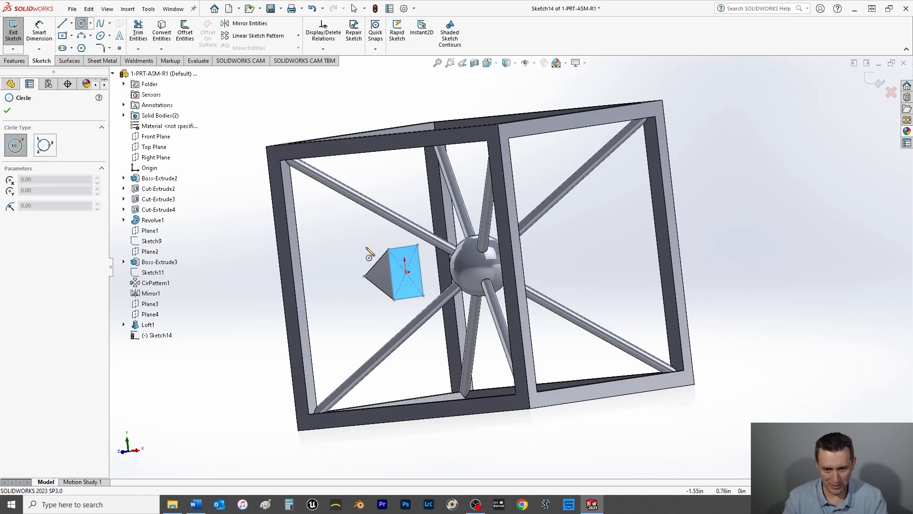
scroll(404, 271, down, 8)
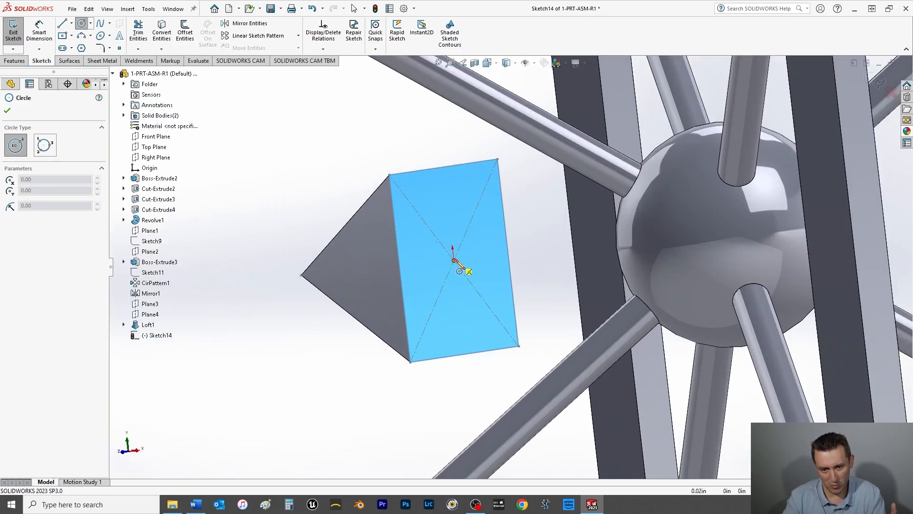
click(453, 260)
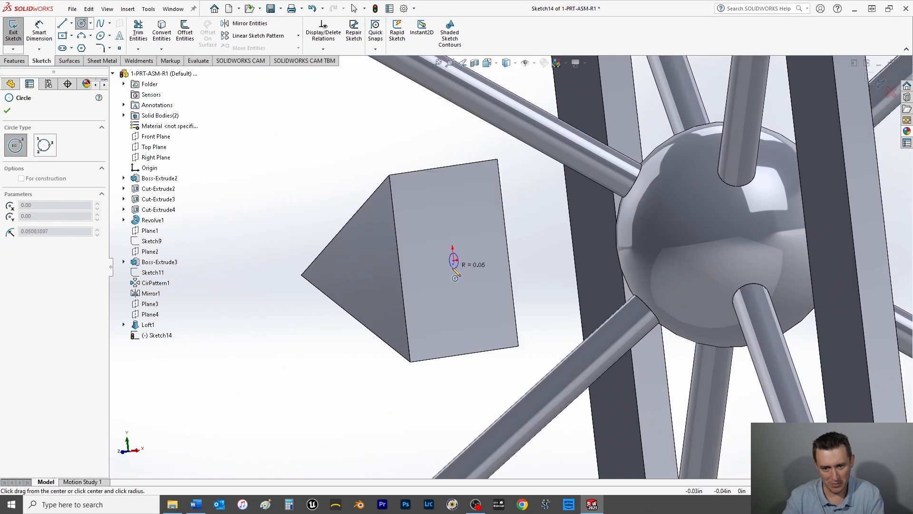
click(444, 294)
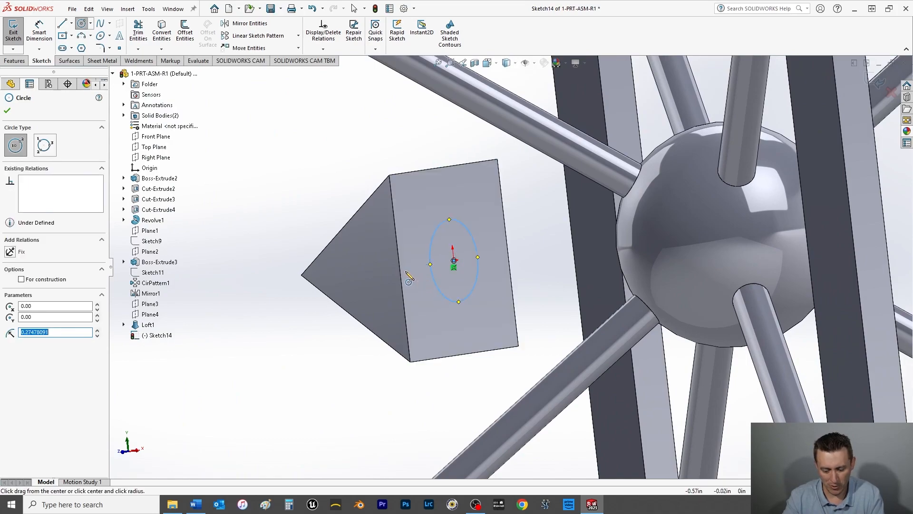
key(ctrl+8)
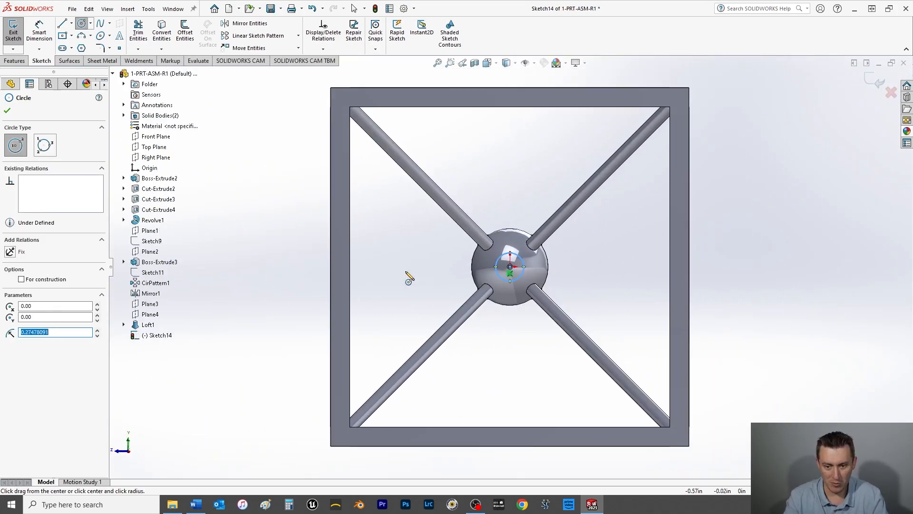
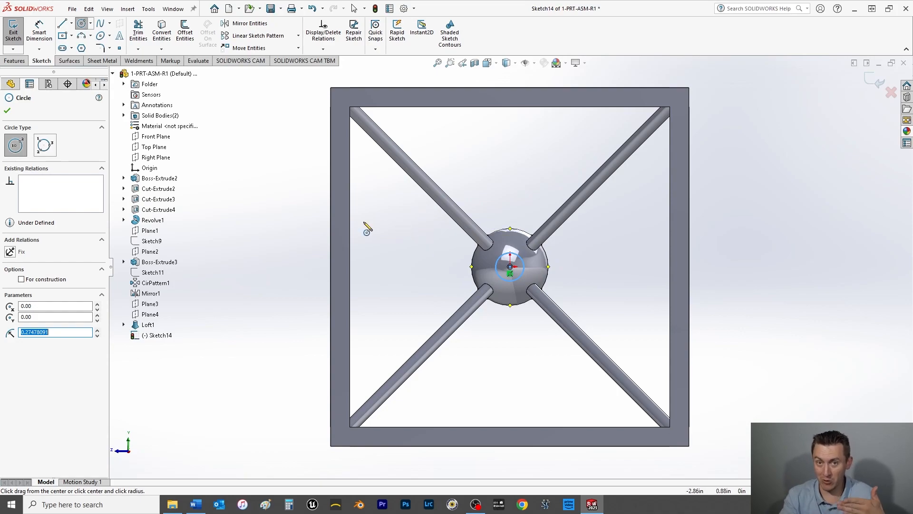
Step: Dimension the circle on the pyramid's base face to a diameter of 0.25 in
click(7, 111)
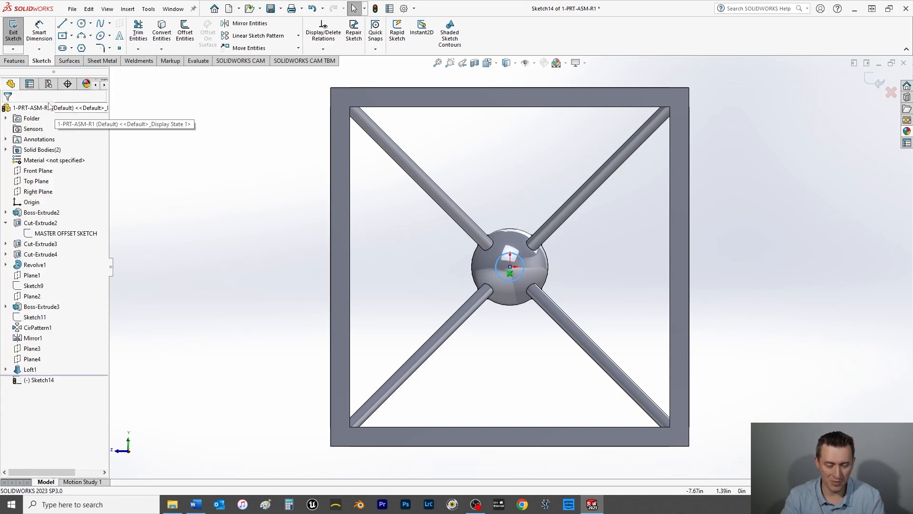
click(39, 31)
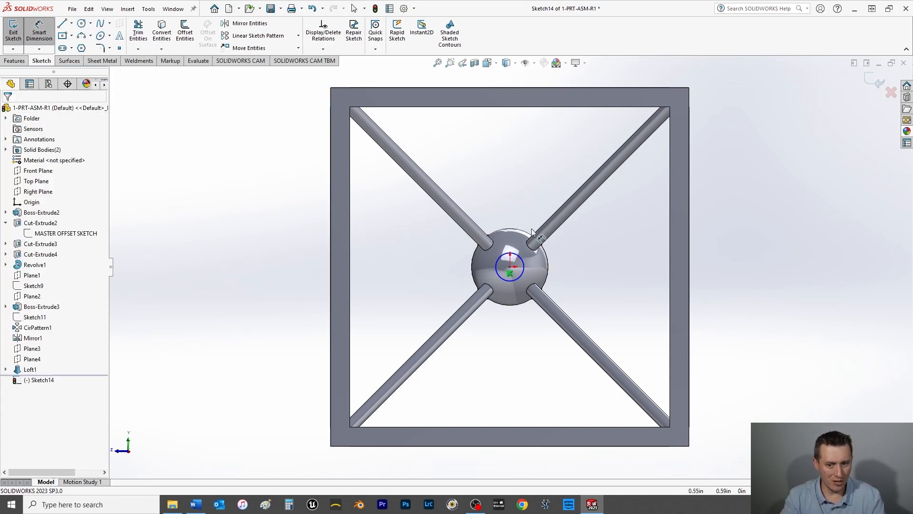
click(519, 259)
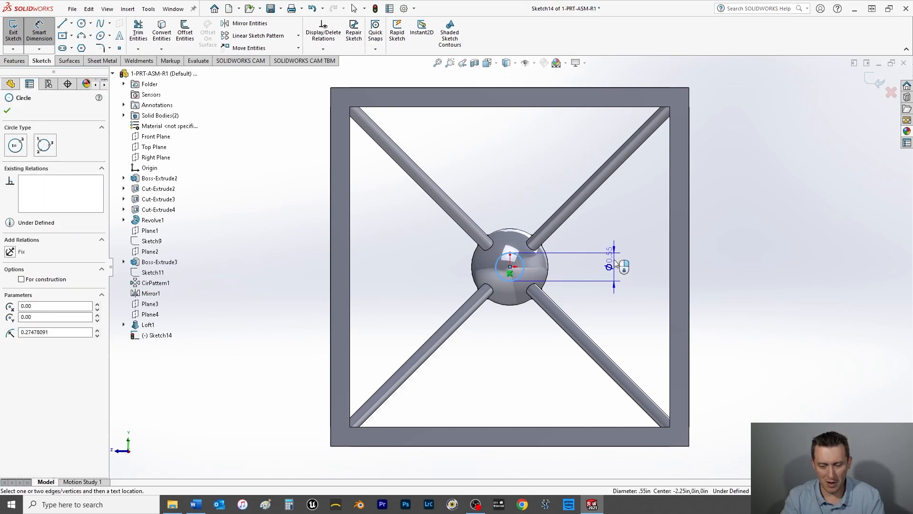
click(601, 224)
text(0.25)
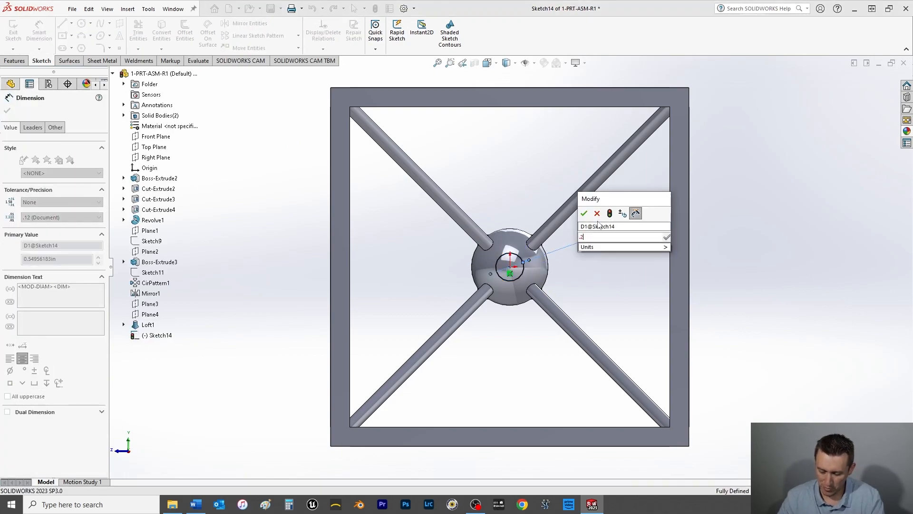
key(Return)
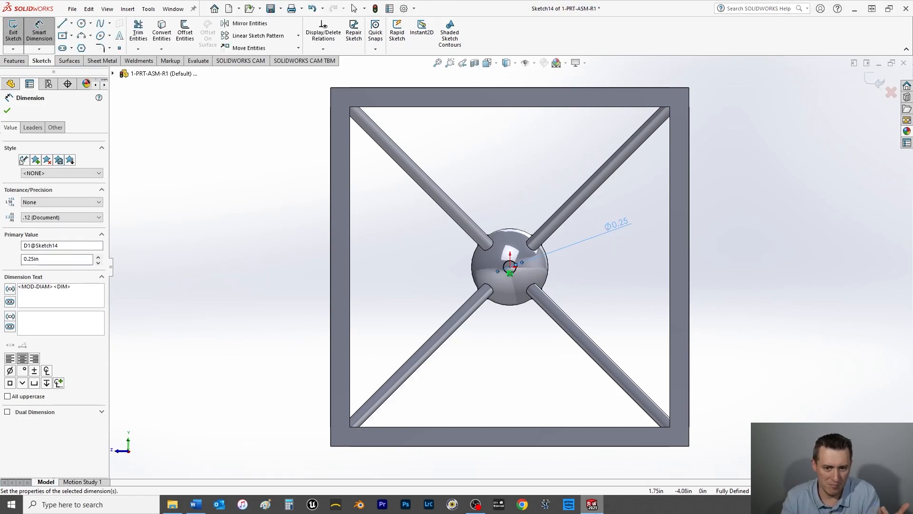
click(6, 110)
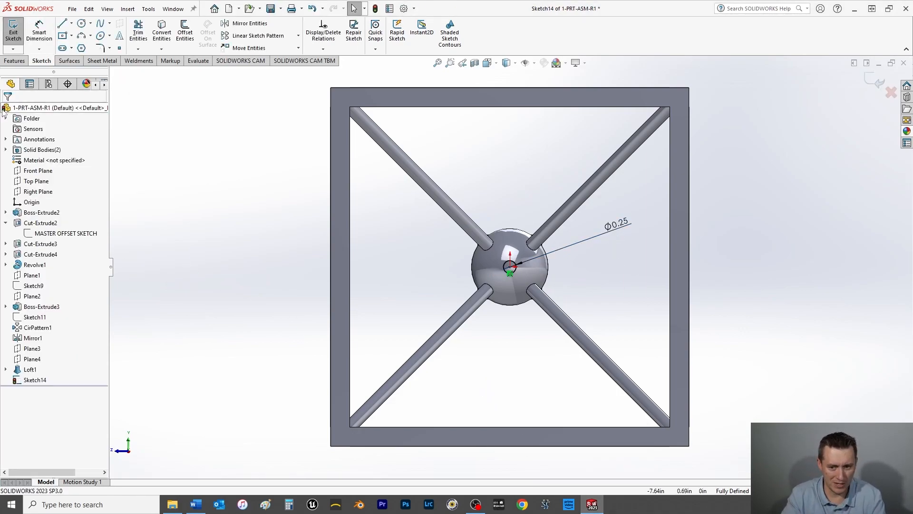
Step: Extrude the 0.25 in circle Up To Surface to the central sphere with merged result, and save the part
click(14, 60)
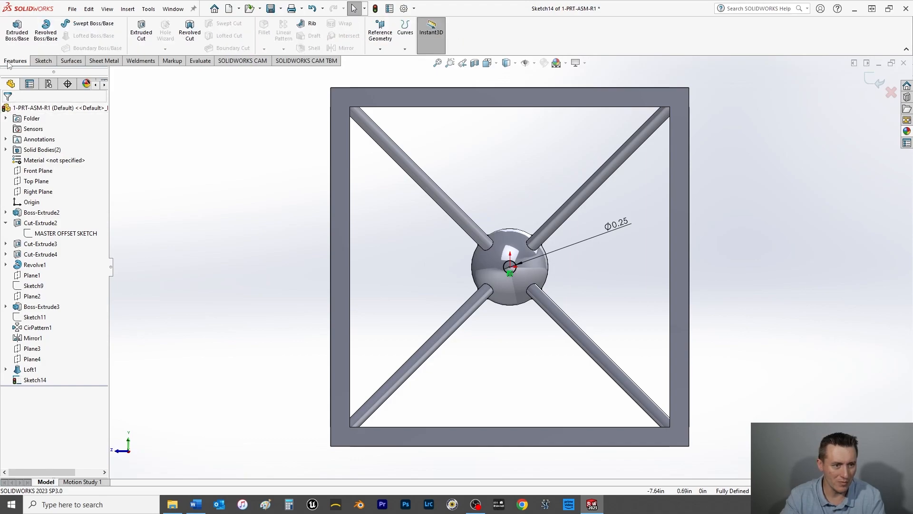
click(22, 39)
click(37, 168)
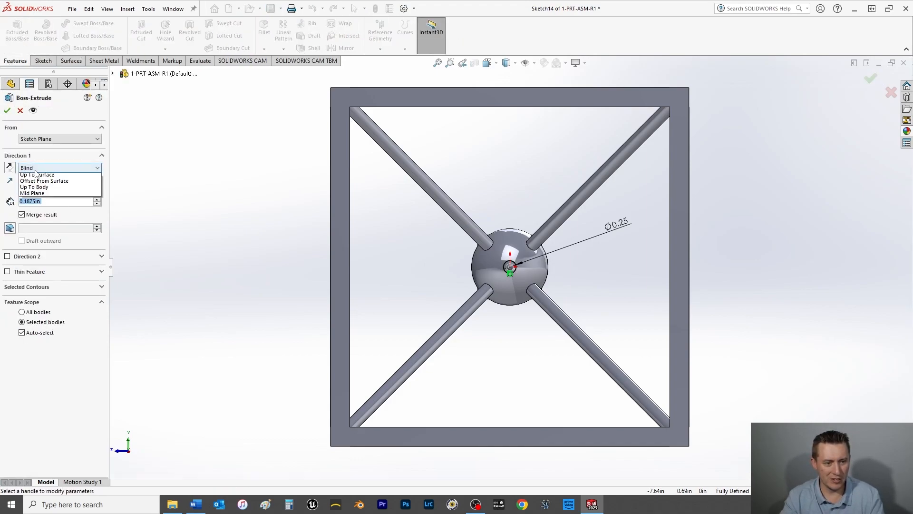
click(44, 203)
middle_drag(219, 293, 461, 266)
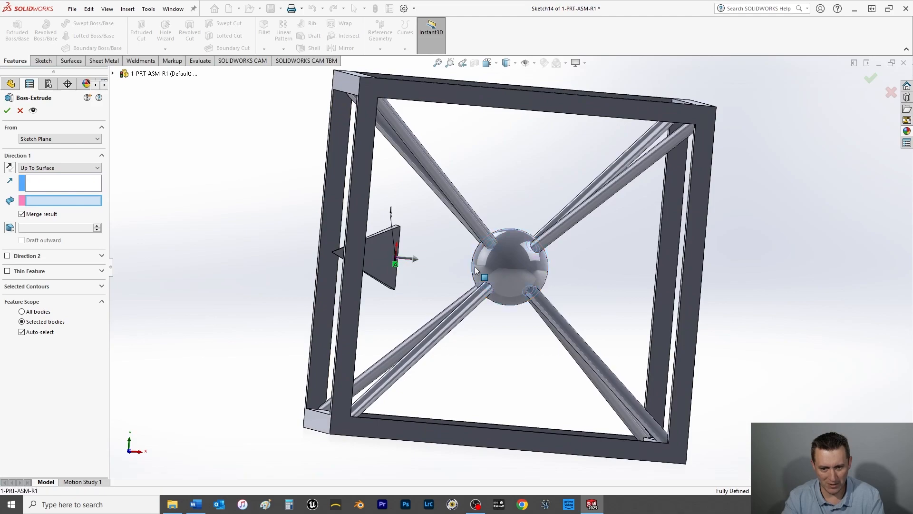
click(474, 267)
click(7, 111)
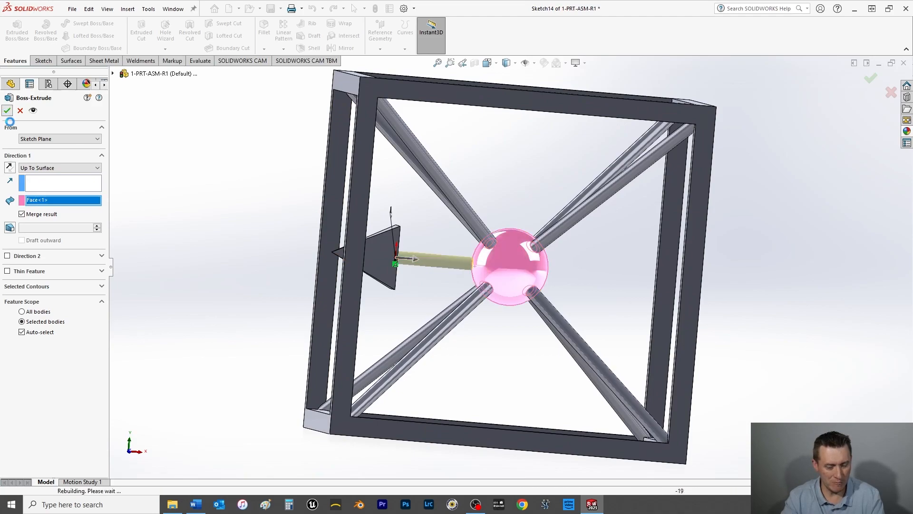
click(177, 233)
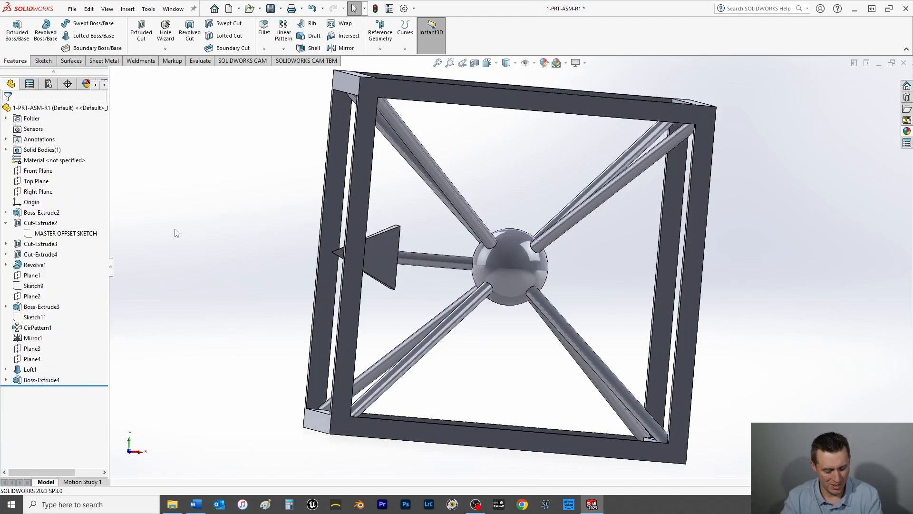
key(ctrl+s)
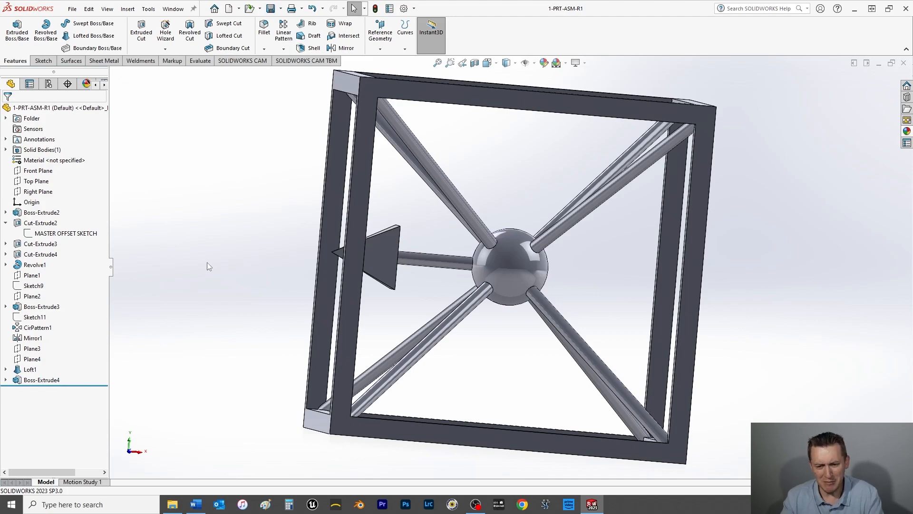
Step: Show Sketch11 and start a circular feature pattern using its line through the sphere as the axis
middle_drag(186, 266, 174, 272)
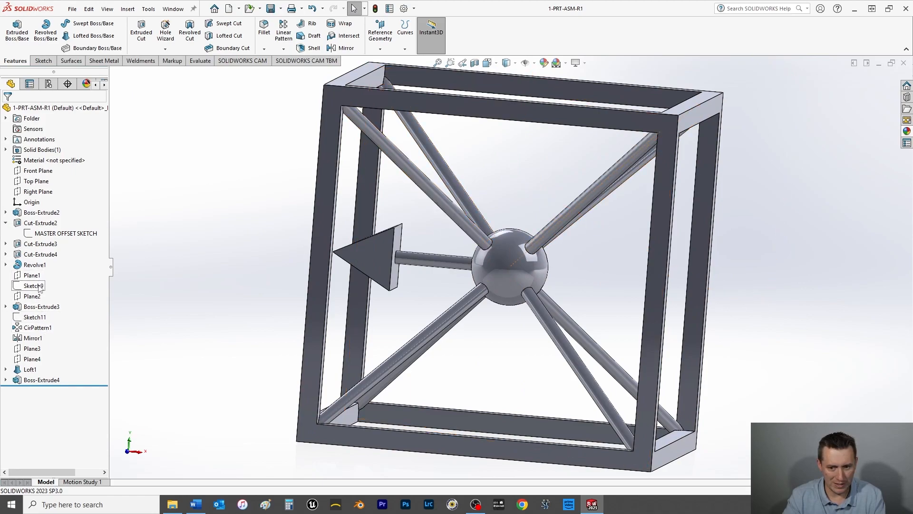
click(38, 318)
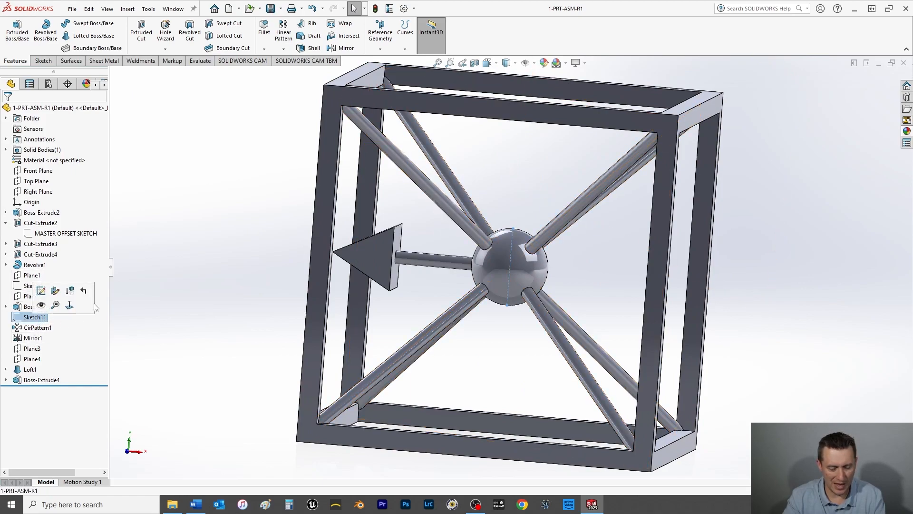
click(41, 305)
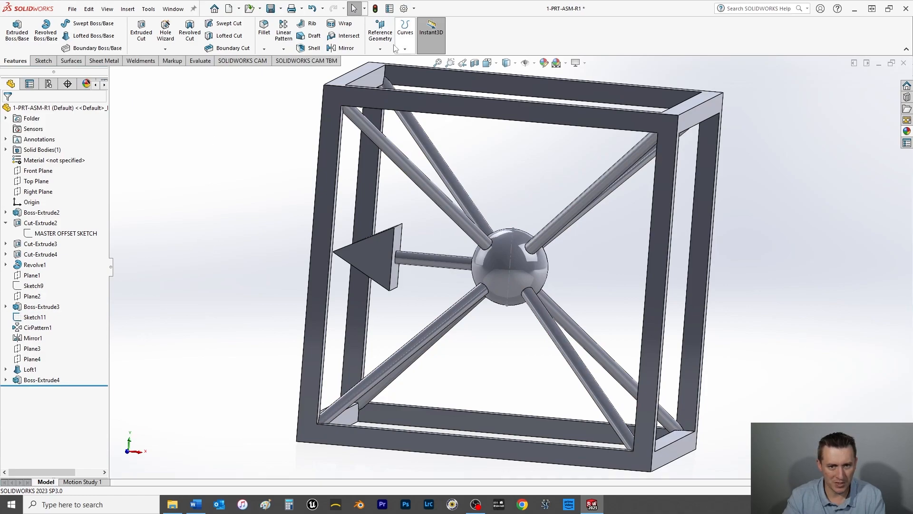
click(283, 49)
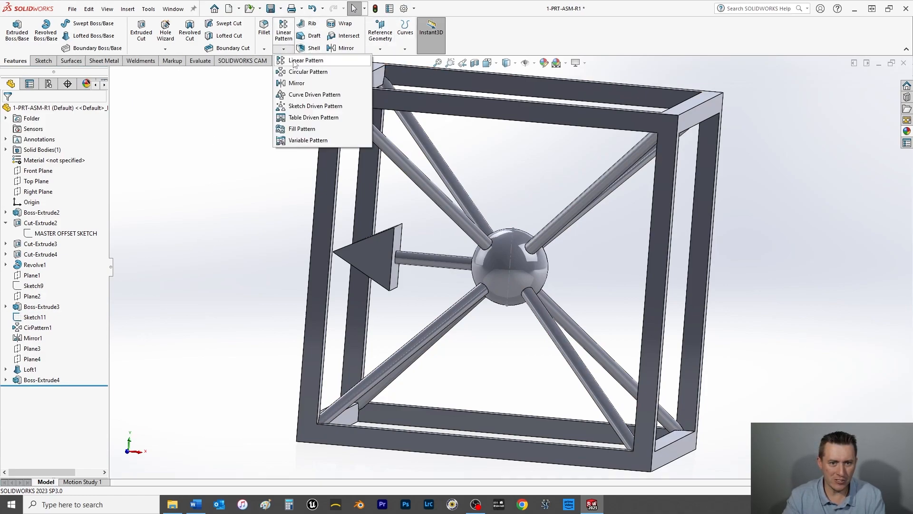
click(297, 72)
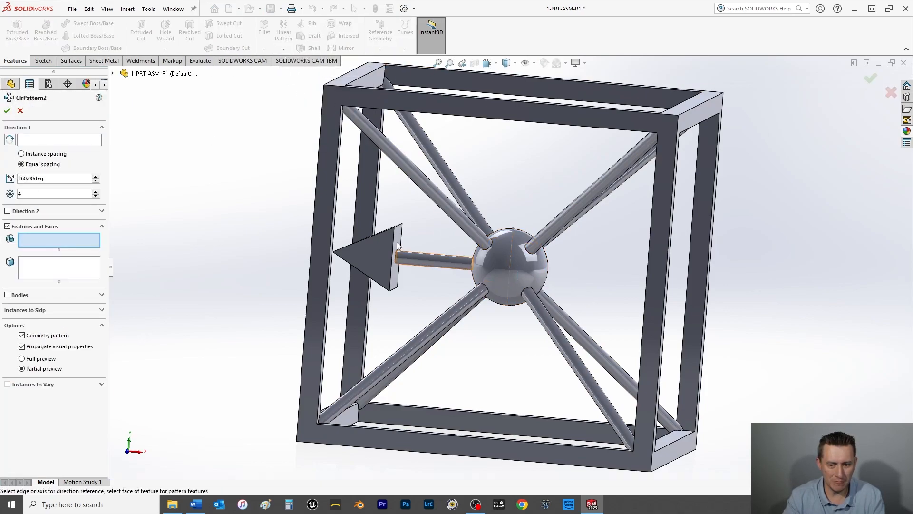
click(39, 141)
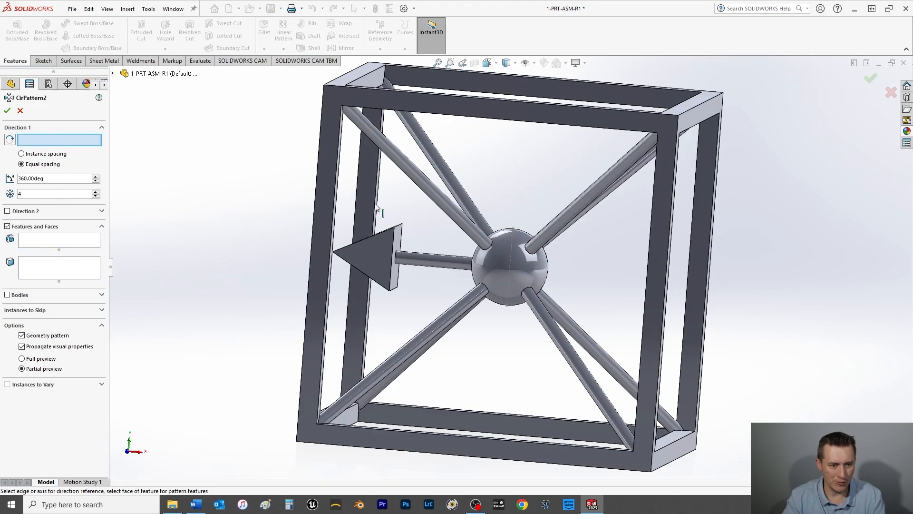
click(511, 252)
Step: Try to pattern only the pyramid Loft1 with four instances equally spaced over 360 degrees, and clear it from the features
click(34, 243)
click(410, 266)
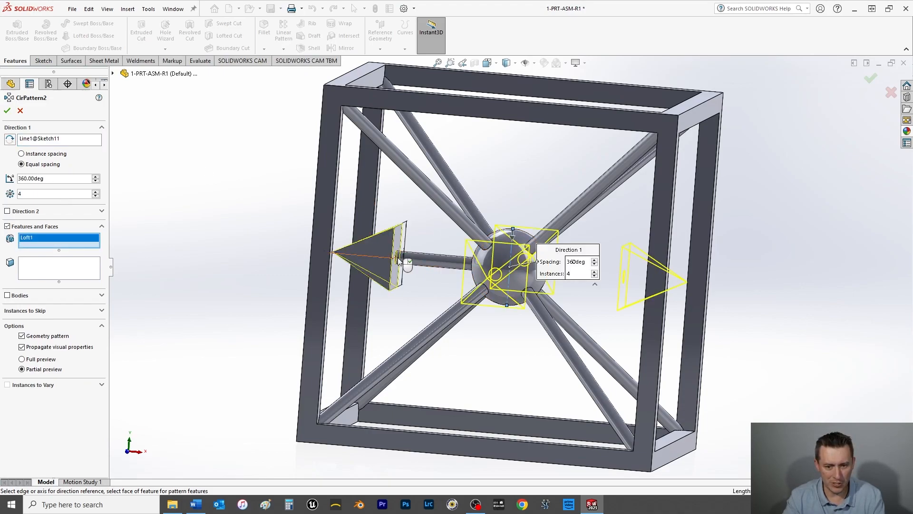
click(8, 112)
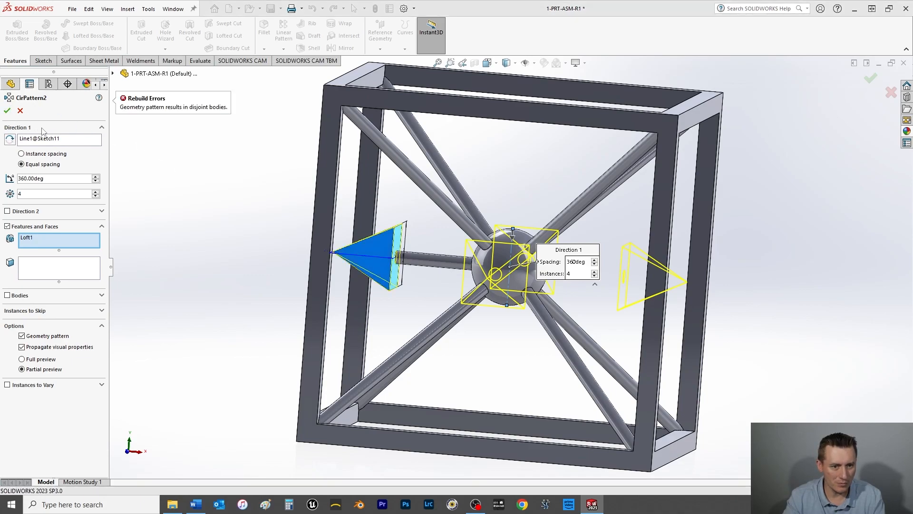
click(35, 239)
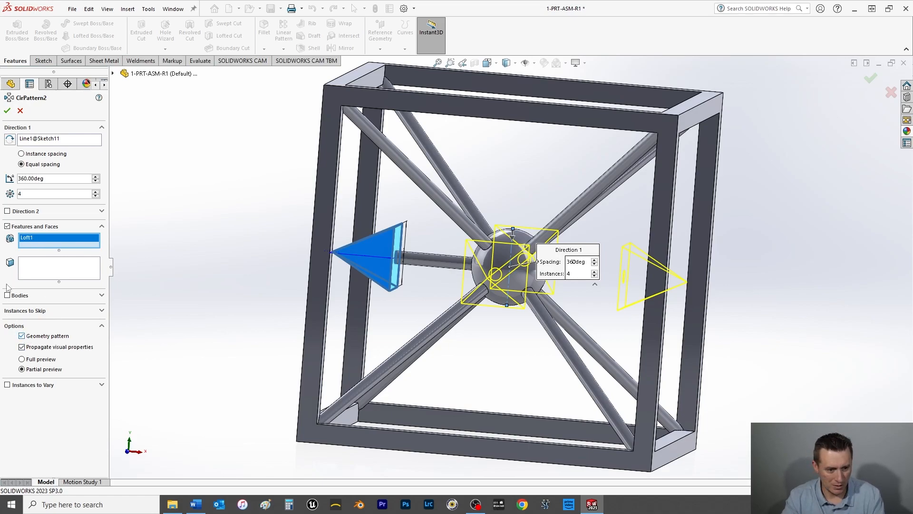
key(Delete)
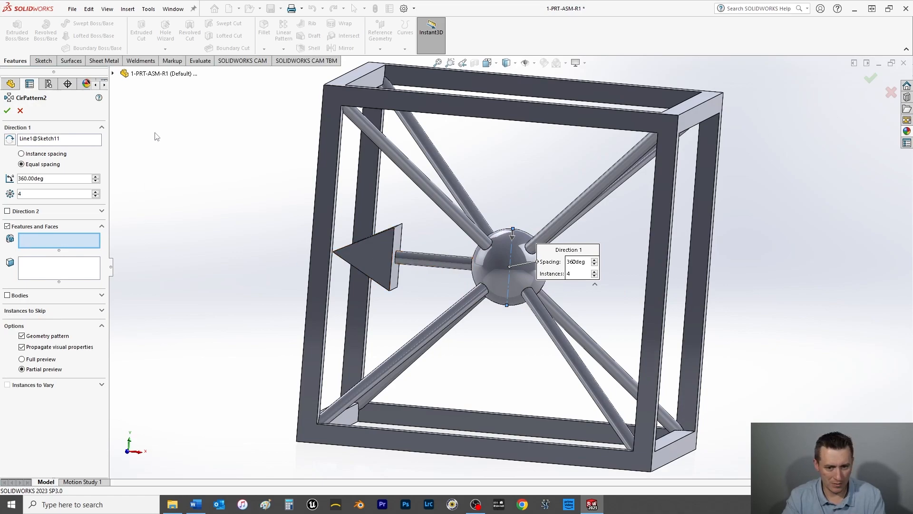
Step: Pattern Loft1 and Boss-Extrude4 together as four instances equally spaced over 360 degrees, and save the part
click(112, 73)
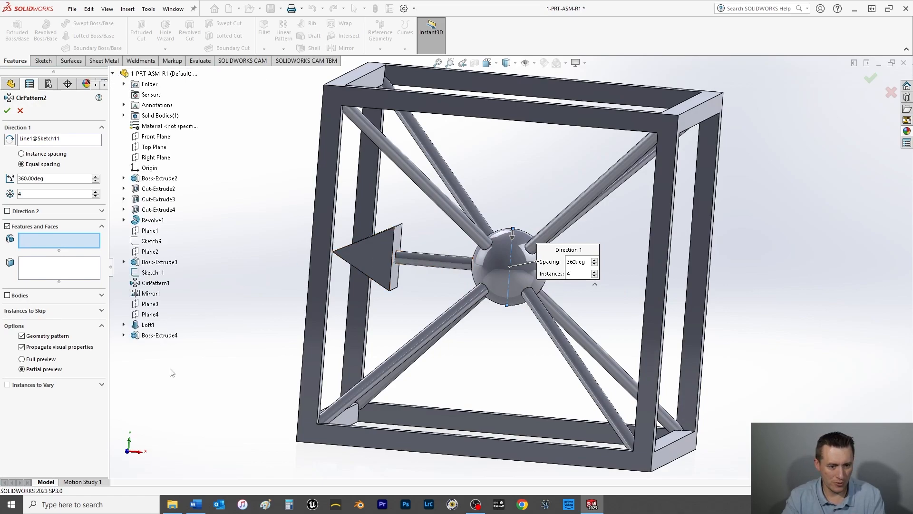
click(146, 325)
click(151, 335)
middle_drag(335, 290, 291, 383)
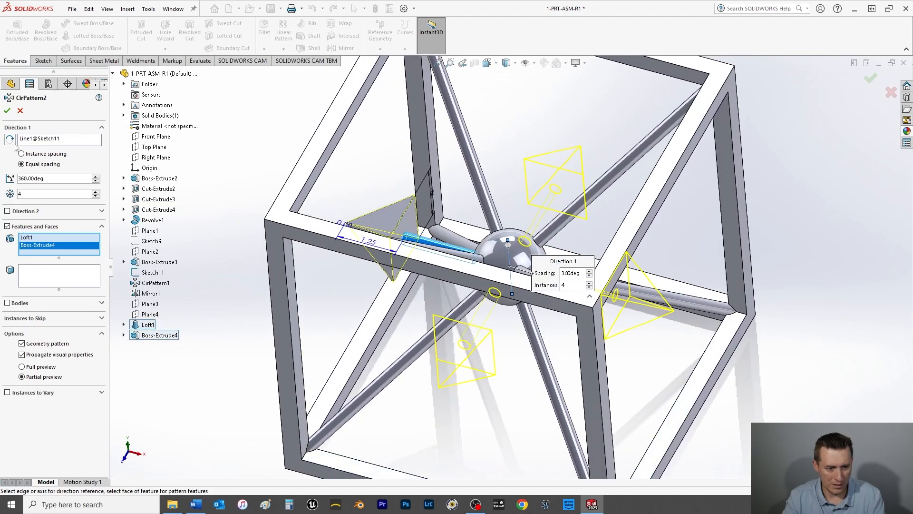
click(7, 111)
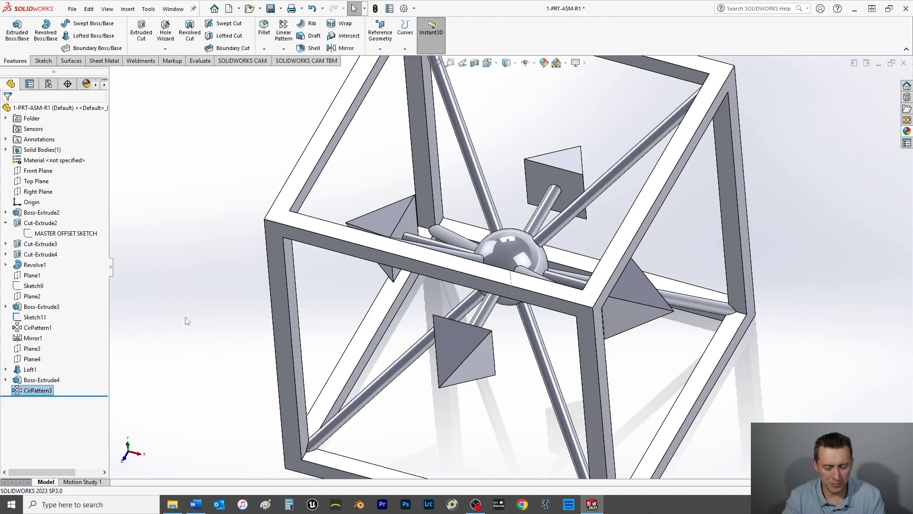
click(207, 277)
key(ctrl+s)
Step: Start a new sketch on the Top Plane, viewed face-on
middle_drag(282, 323, 307, 275)
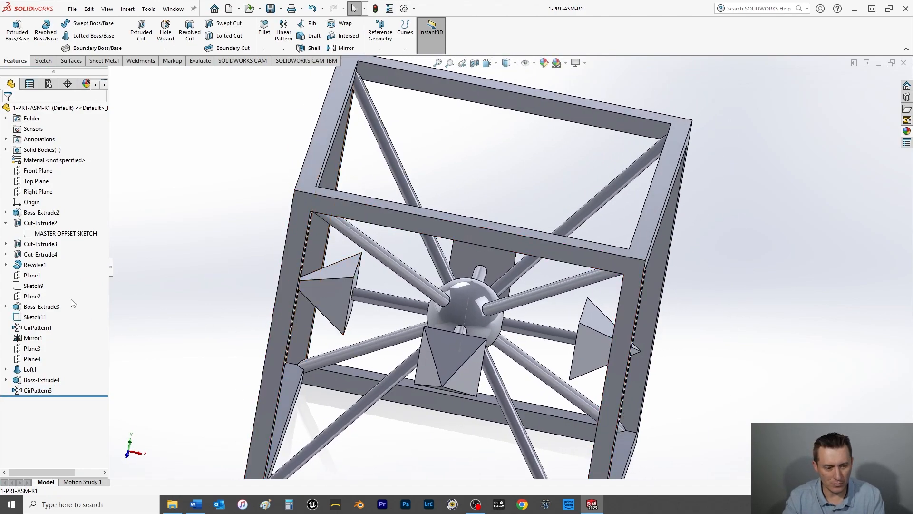
click(31, 192)
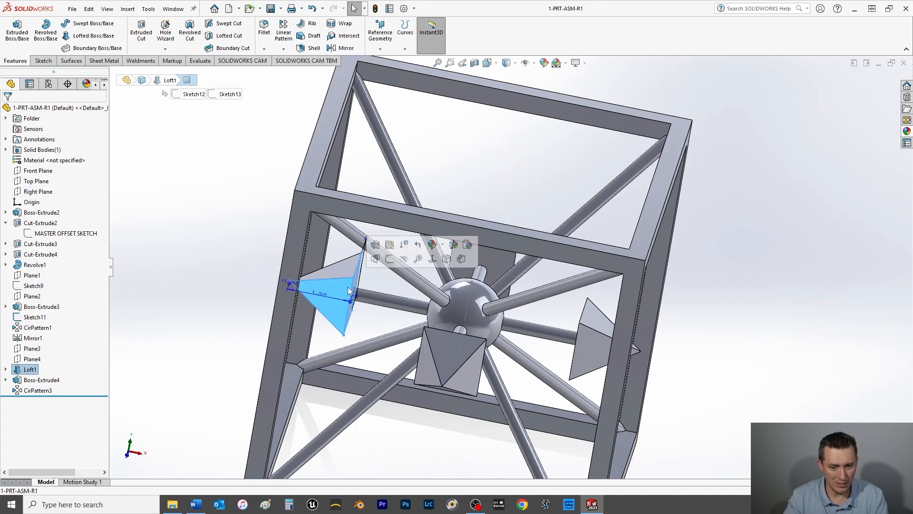
click(36, 182)
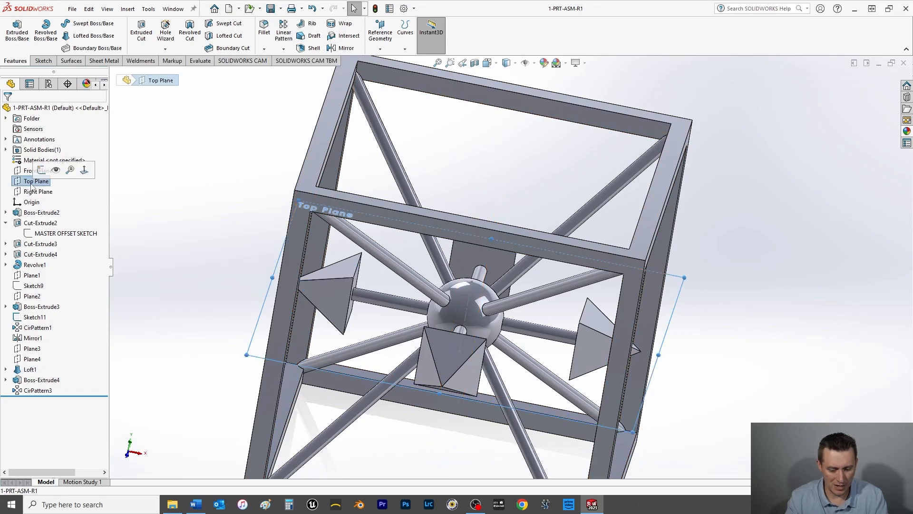
key(ctrl+8)
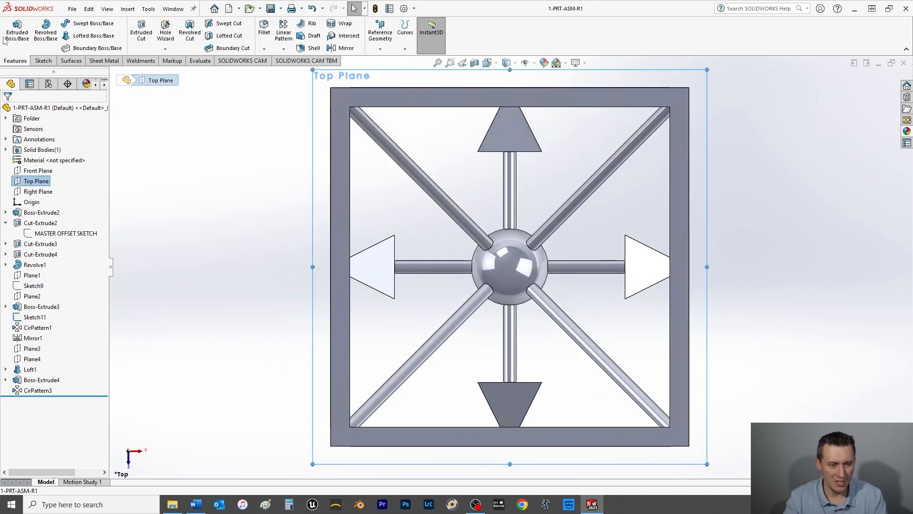
click(43, 61)
click(14, 32)
Step: Draw a horizontal centerline across the sphere's full diameter through the origin, and exit the sketch
click(71, 23)
click(80, 47)
click(472, 266)
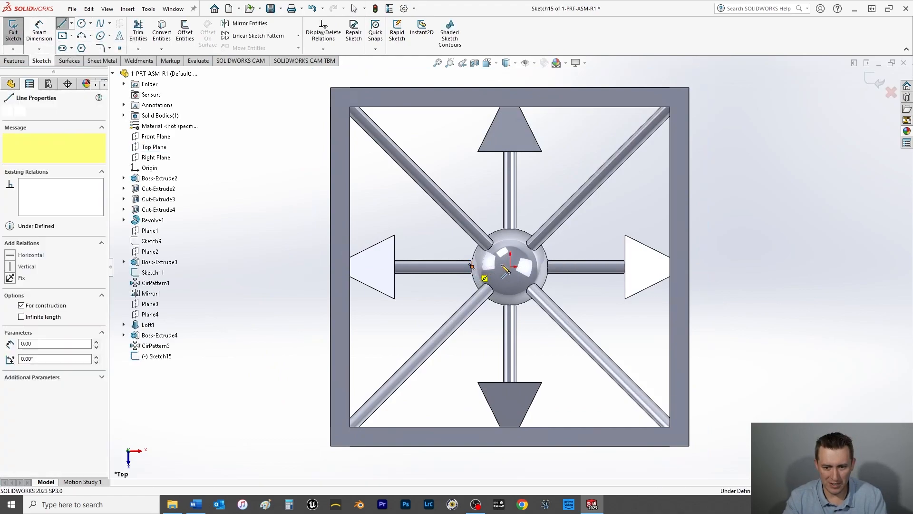
click(548, 267)
right_click(581, 235)
click(600, 240)
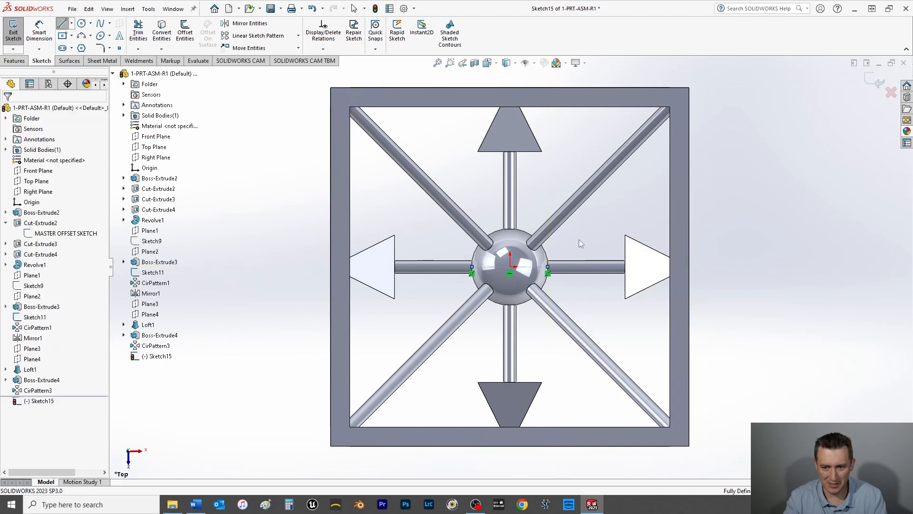
click(13, 34)
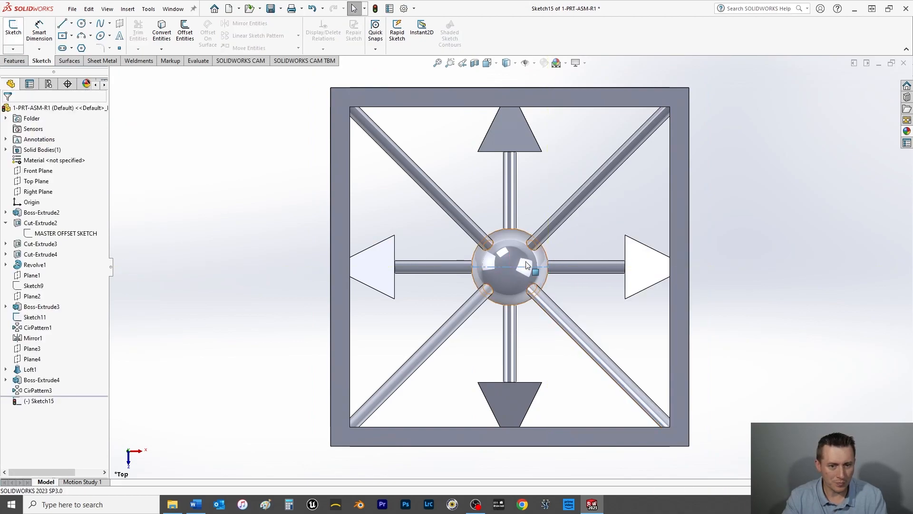
Step: Reopen the centerline sketch Sketch15 for editing
click(30, 369)
mouse_move(181, 372)
middle_down()
mouse_move(196, 350)
mouse_move(194, 296)
mouse_move(194, 320)
middle_up()
click(41, 402)
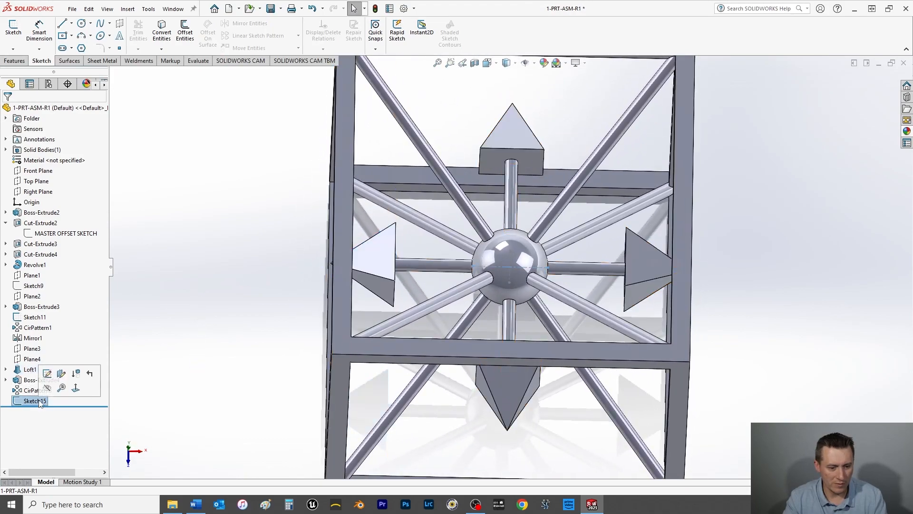
click(47, 373)
click(72, 24)
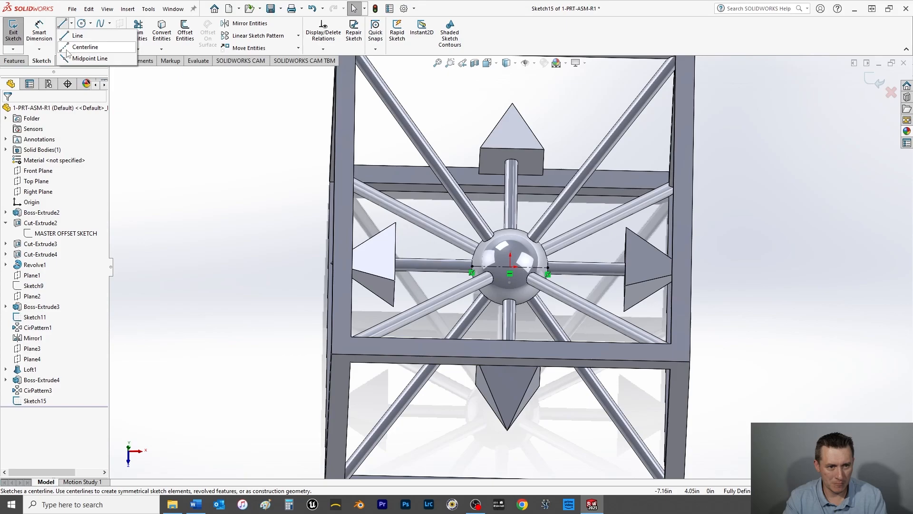
click(82, 43)
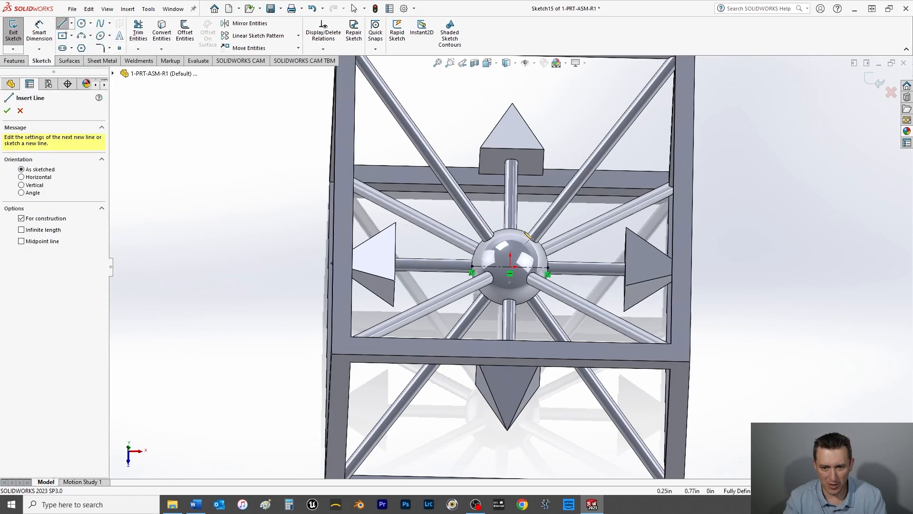
key(ctrl+8)
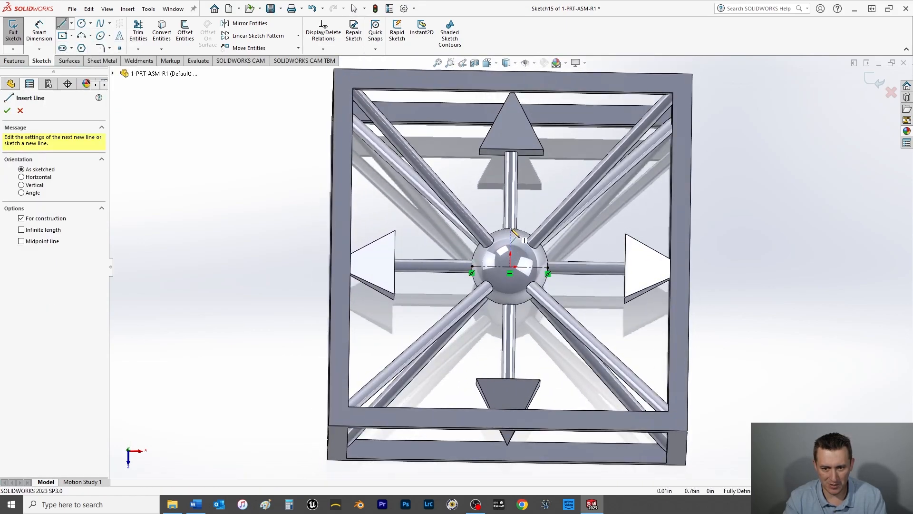
key(space)
click(385, 132)
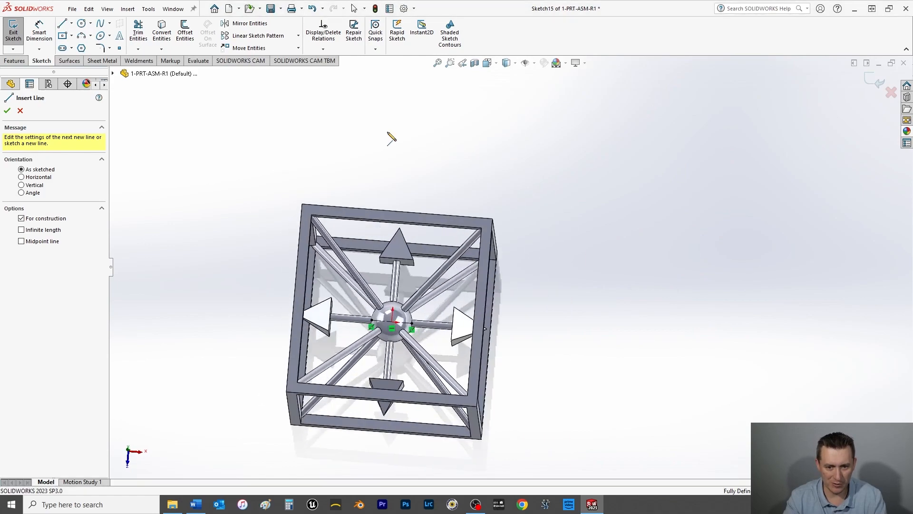
click(20, 111)
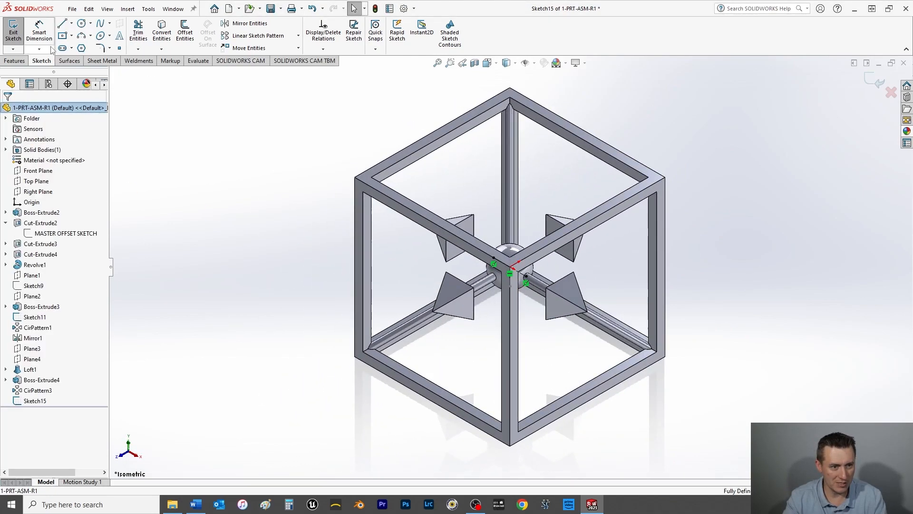
Step: View Sketch15 from the top and delete its horizontal centerline across the sphere
click(35, 401)
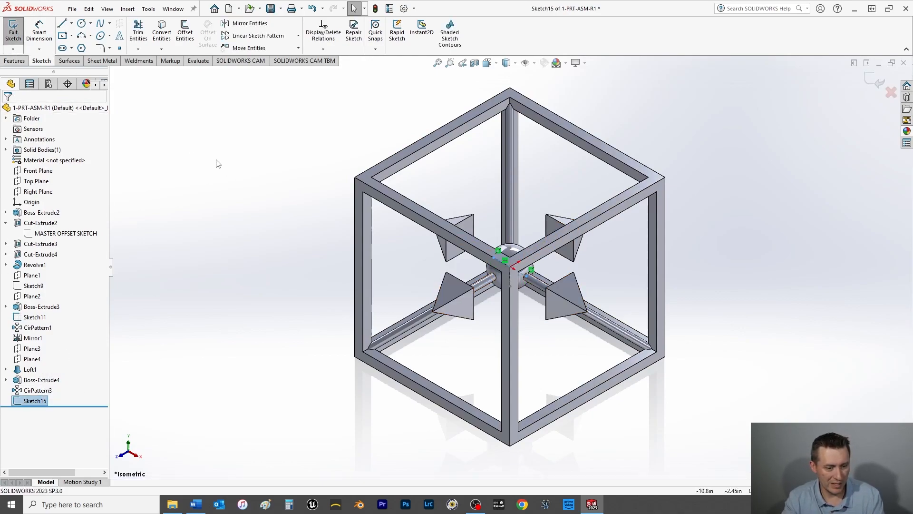
key(ctrl+5)
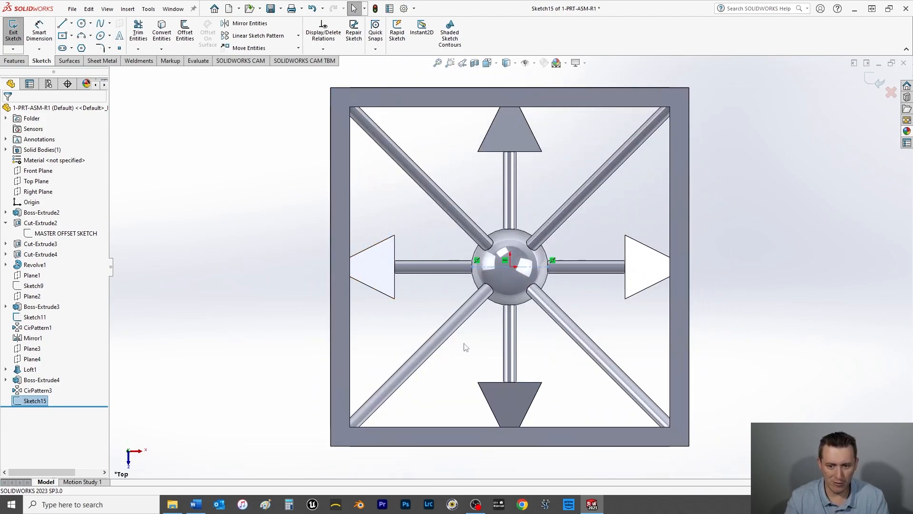
click(529, 268)
key(Escape)
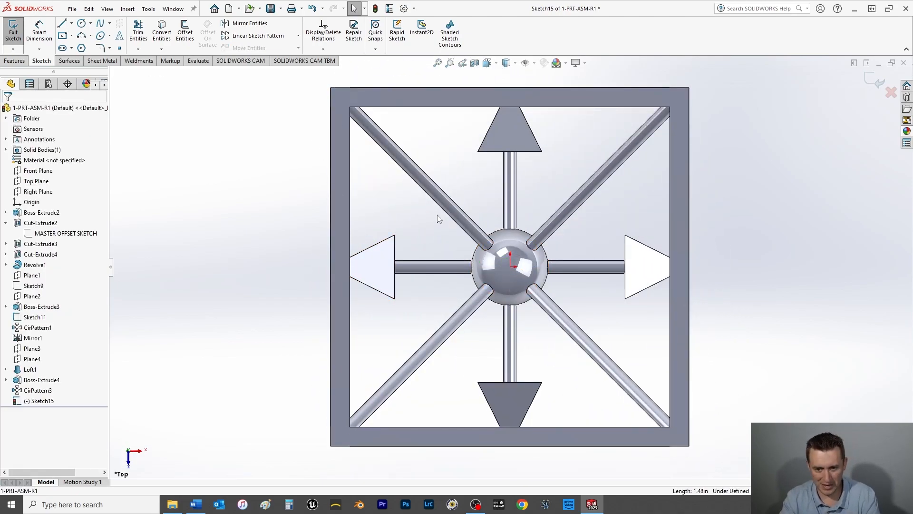
Step: Draw a vertical centerline through the origin across the sphere's full diameter, and exit the sketch
click(73, 25)
click(85, 46)
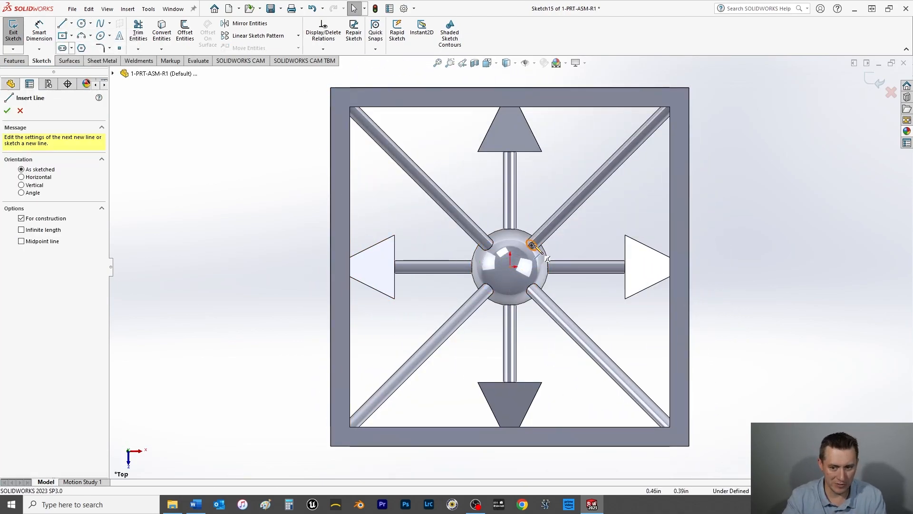
click(510, 229)
click(510, 304)
right_click(407, 211)
click(409, 212)
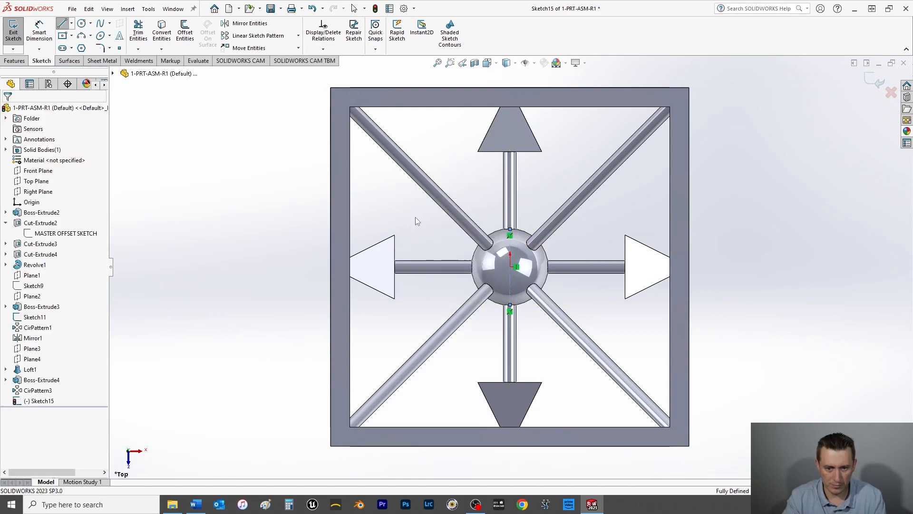
click(14, 39)
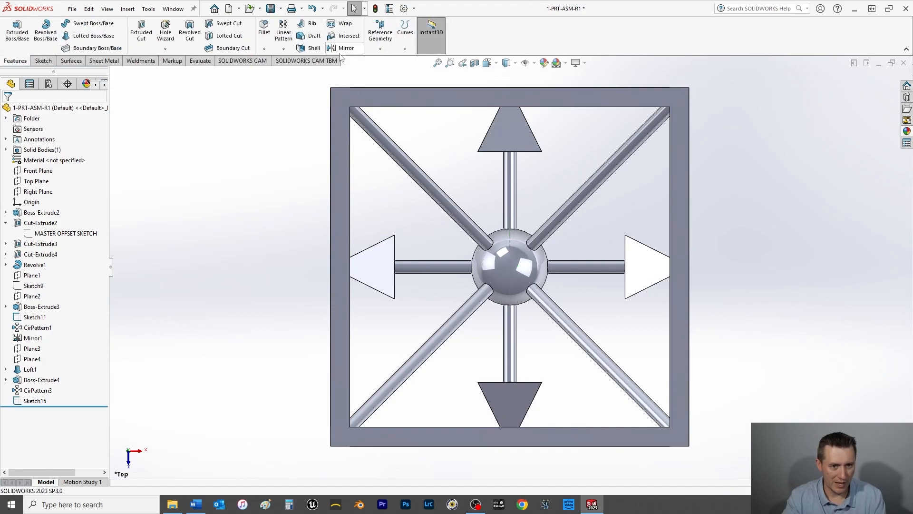
Step: Set up a circular pattern of Loft1 and Boss-Extrude4 about the vertical centerline, with four instances equally spaced over 360 degrees
click(284, 49)
click(305, 71)
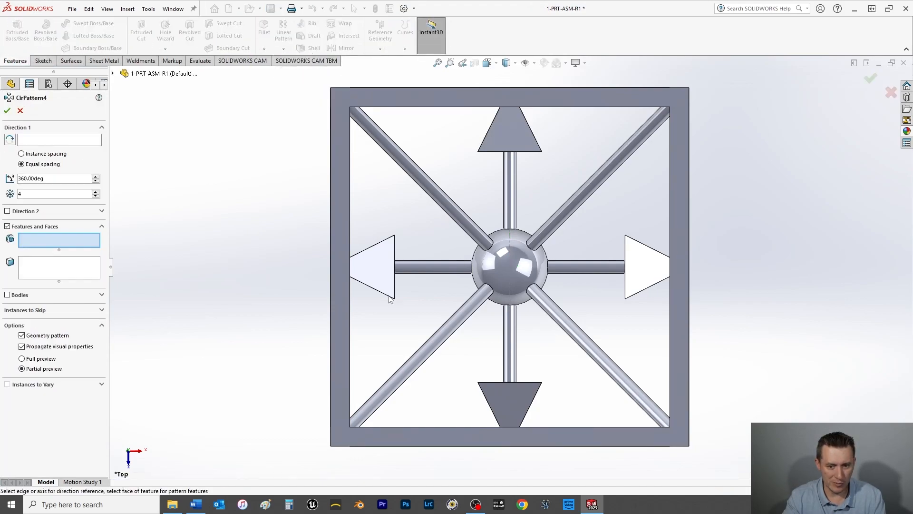
click(82, 141)
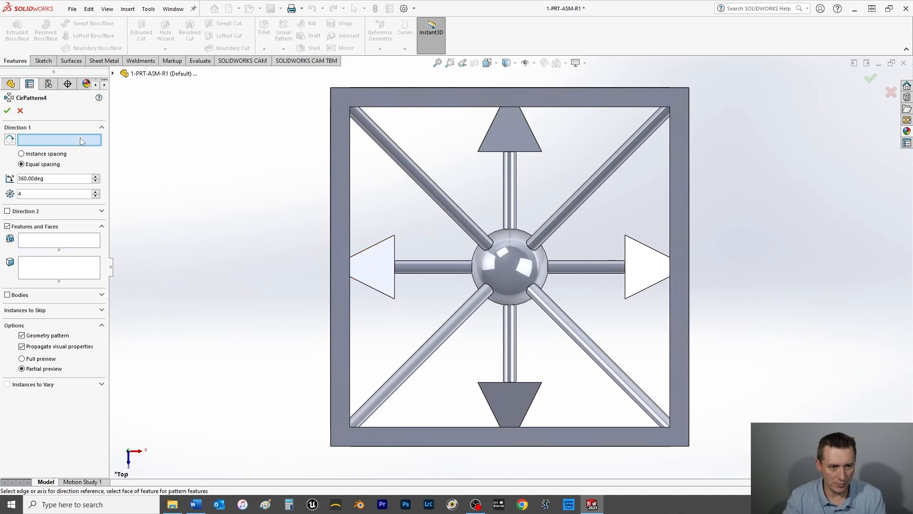
click(511, 239)
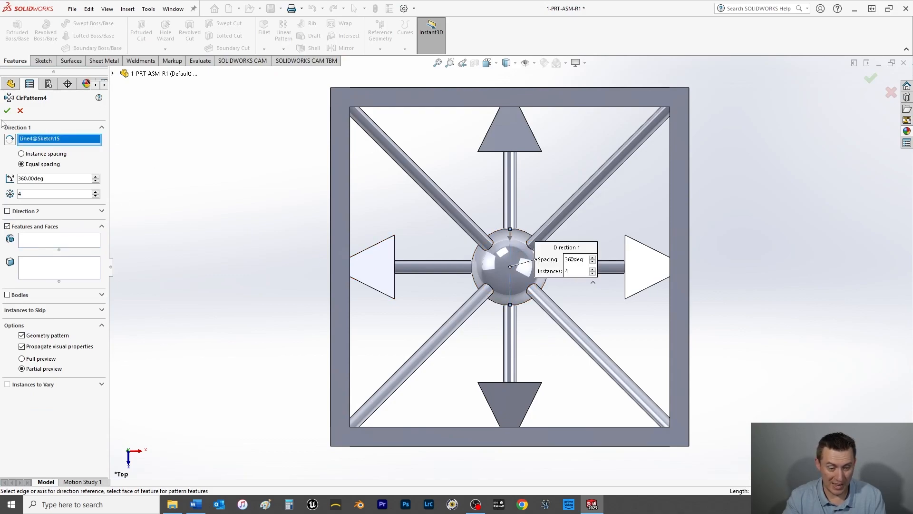
click(32, 246)
click(114, 74)
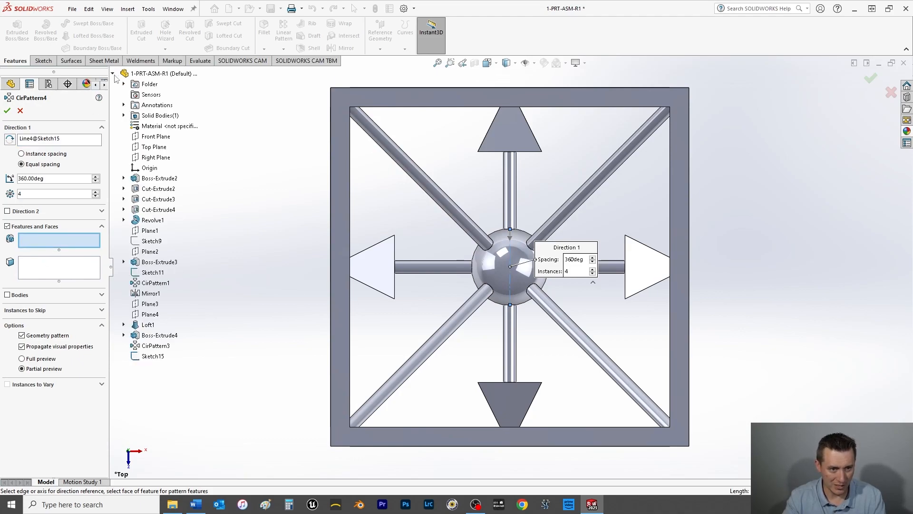
click(147, 326)
click(143, 336)
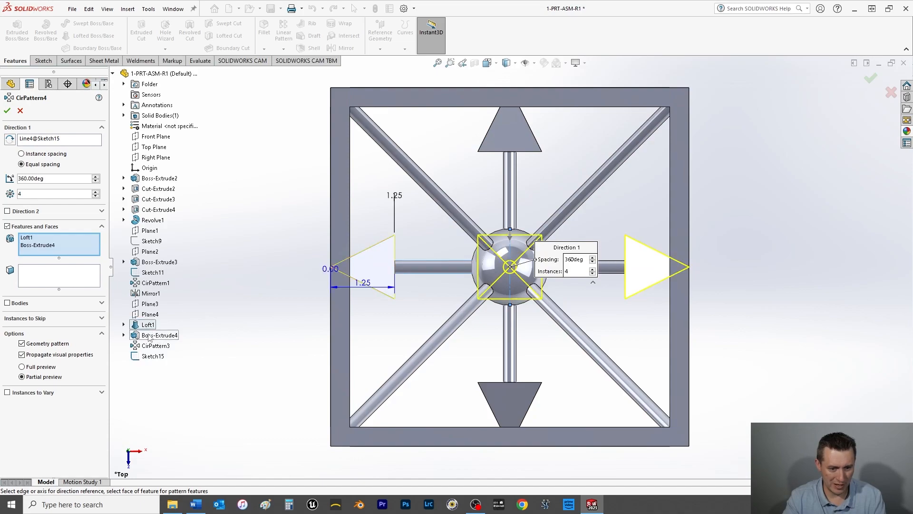
Step: Skip the pattern instance that coincides with the existing pyramid opposite the original, and complete the circular pattern
click(22, 319)
middle_drag(647, 319, 661, 286)
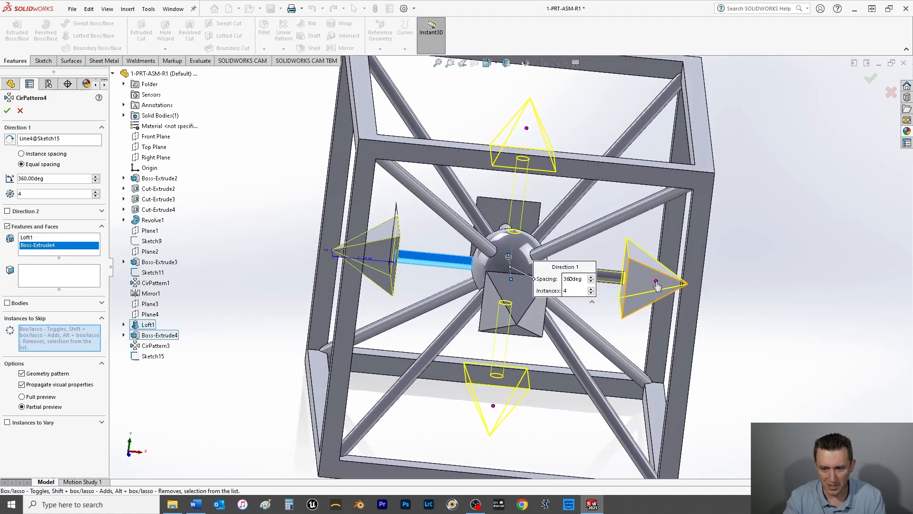
click(657, 284)
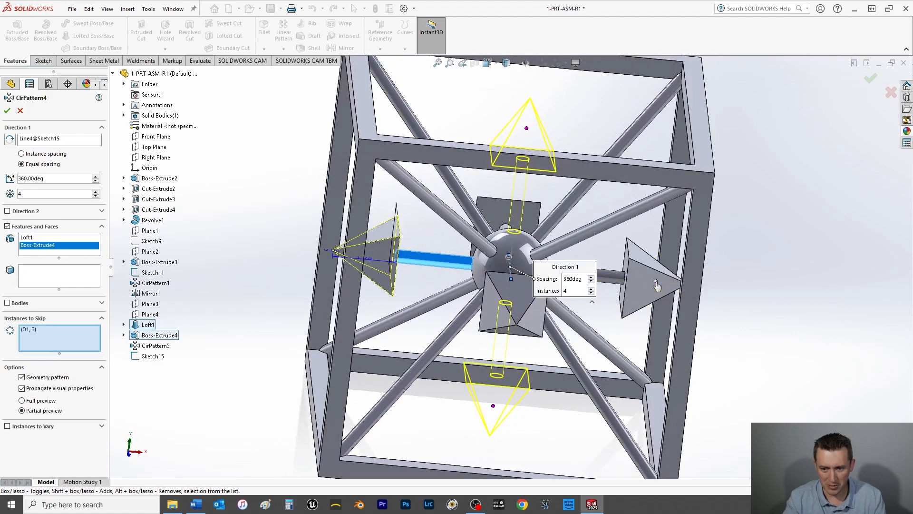
click(7, 112)
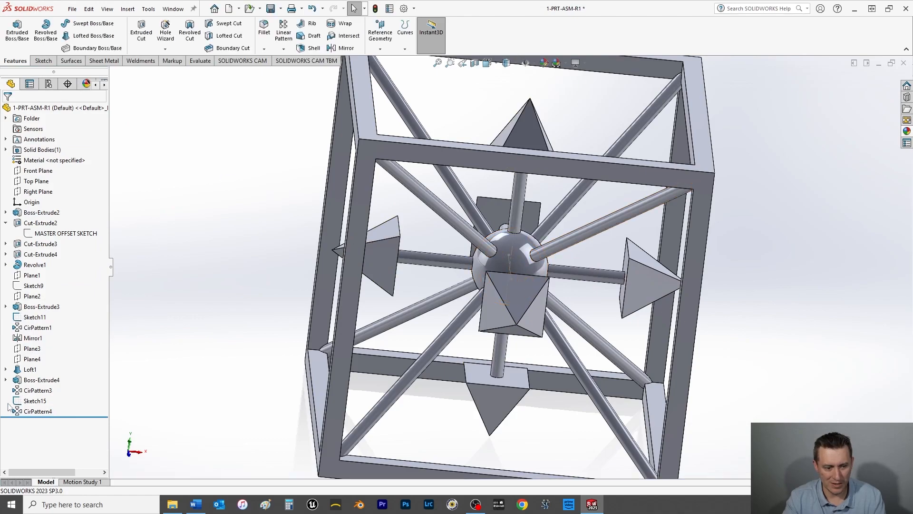
Step: Hide the centerline sketches Sketch15 and Sketch11
right_click(23, 404)
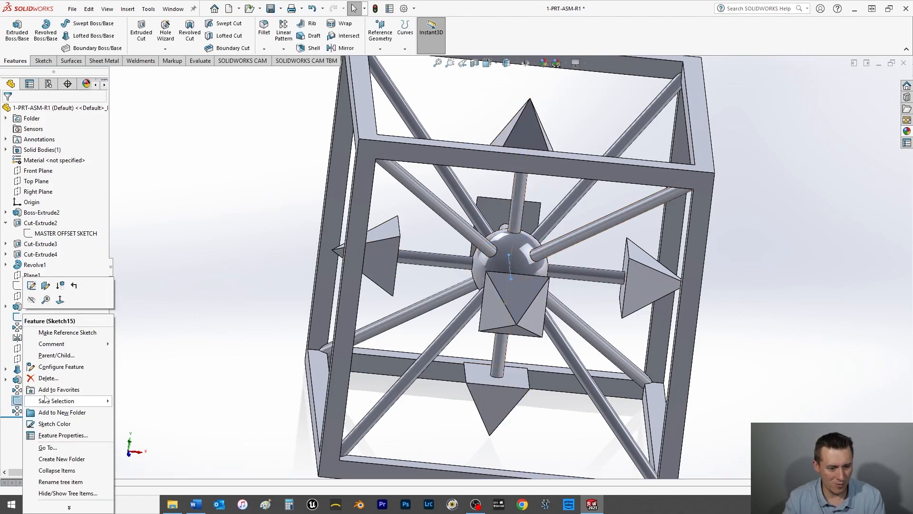
click(45, 302)
right_click(40, 316)
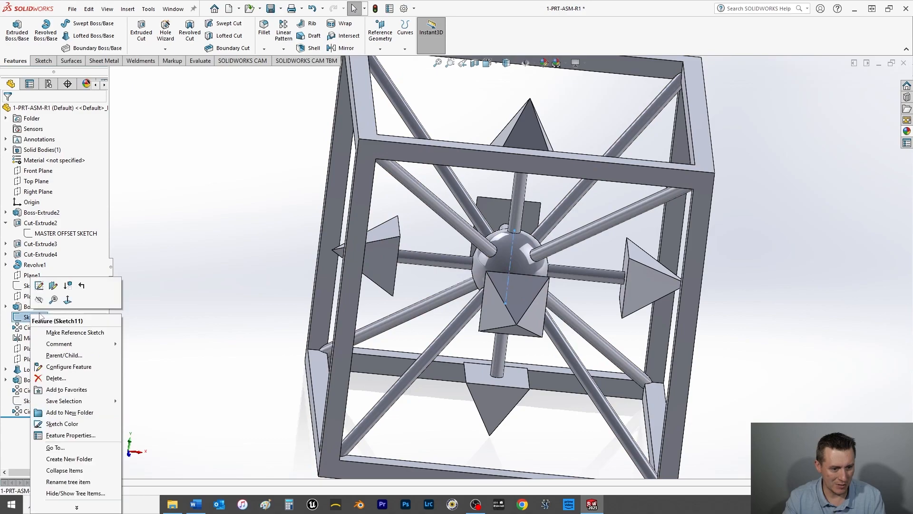
click(43, 301)
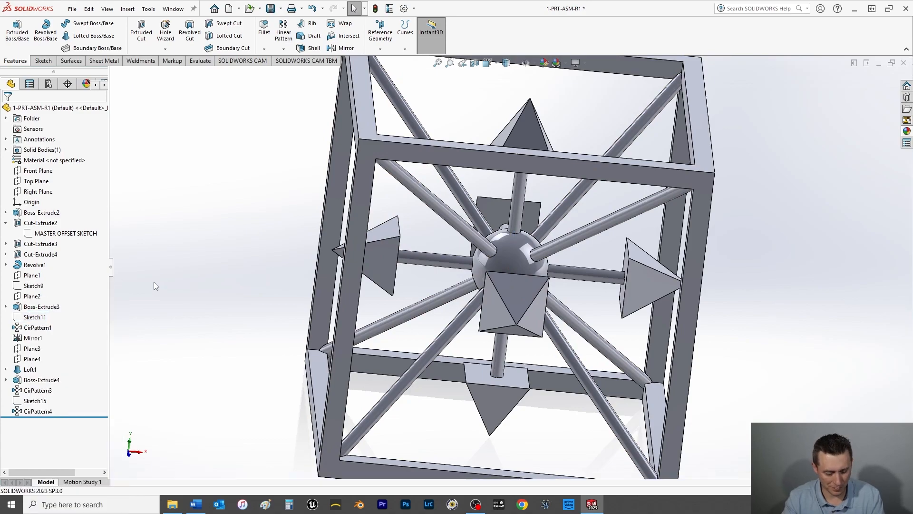
Step: Apply a yellow appearance (RGB 255, 255, 0) to the outer top face of the cube frame in the isometric view
key(space)
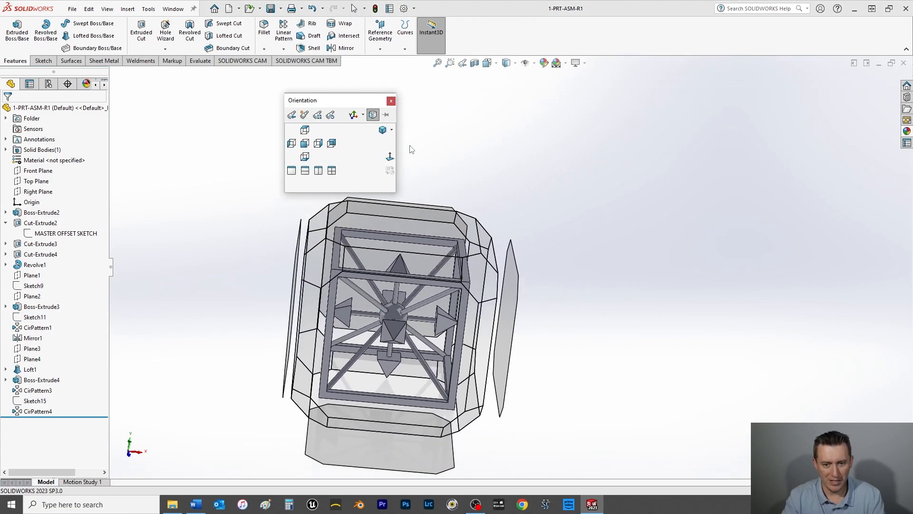
click(390, 159)
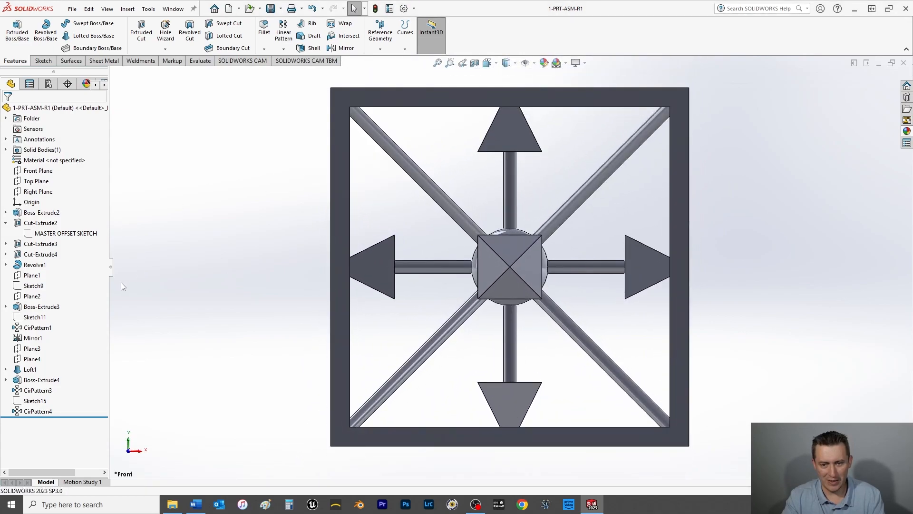
middle_drag(144, 310, 199, 345)
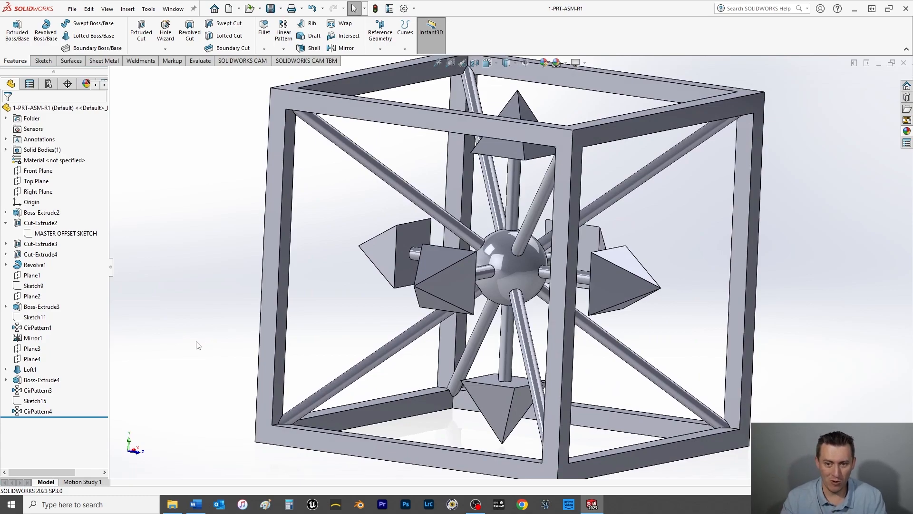
key(ctrl+7)
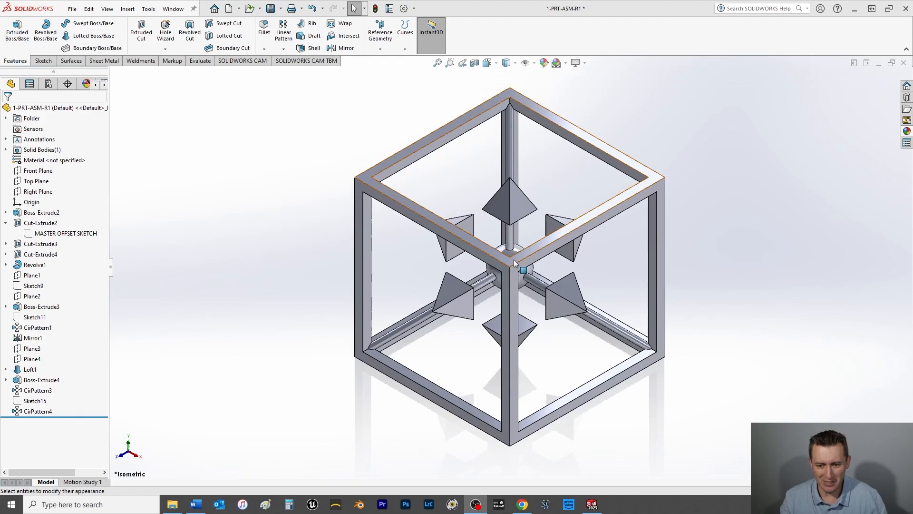
scroll(514, 258, down, 5)
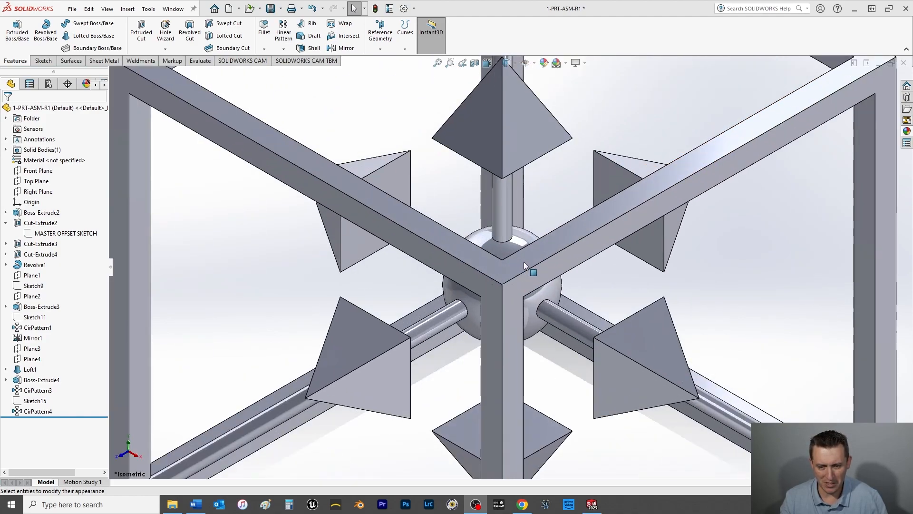
right_click(524, 261)
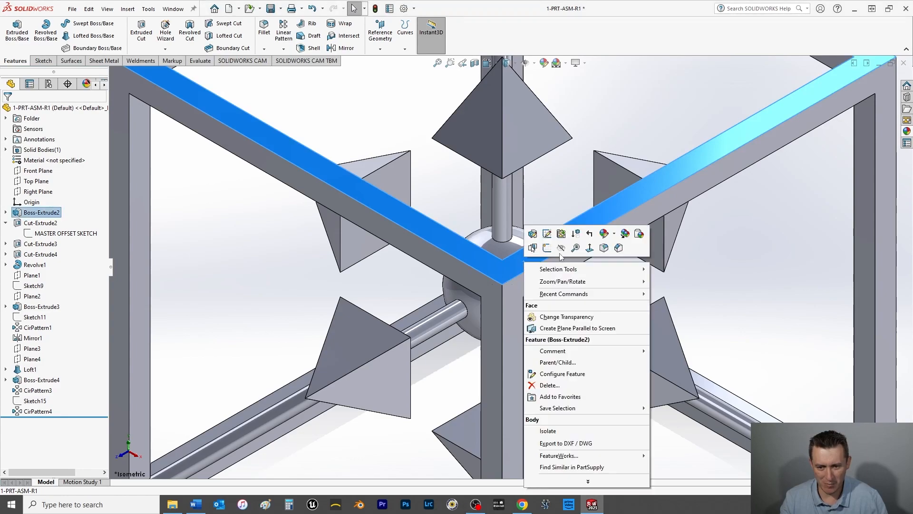
click(615, 235)
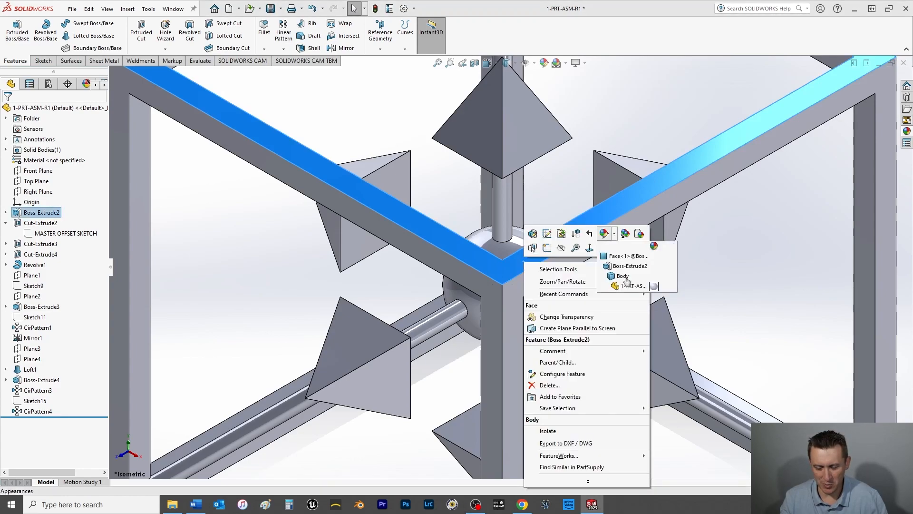
click(616, 259)
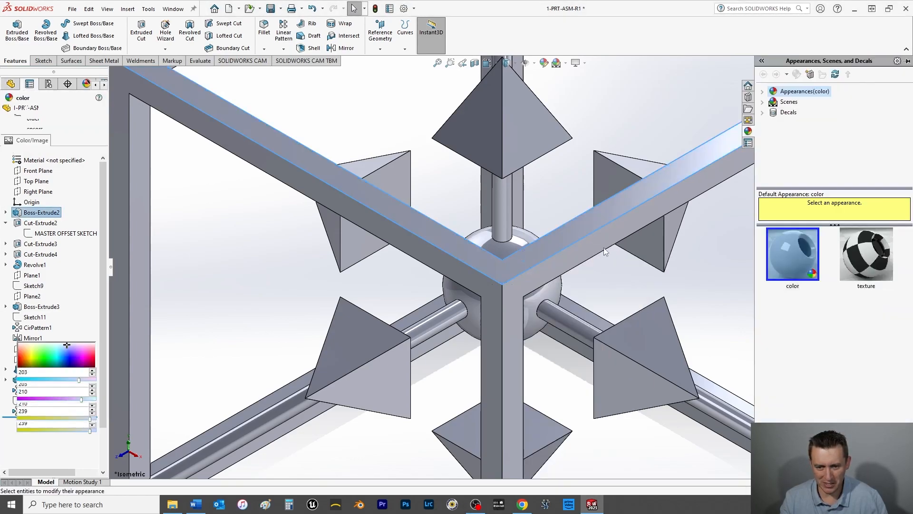
click(43, 306)
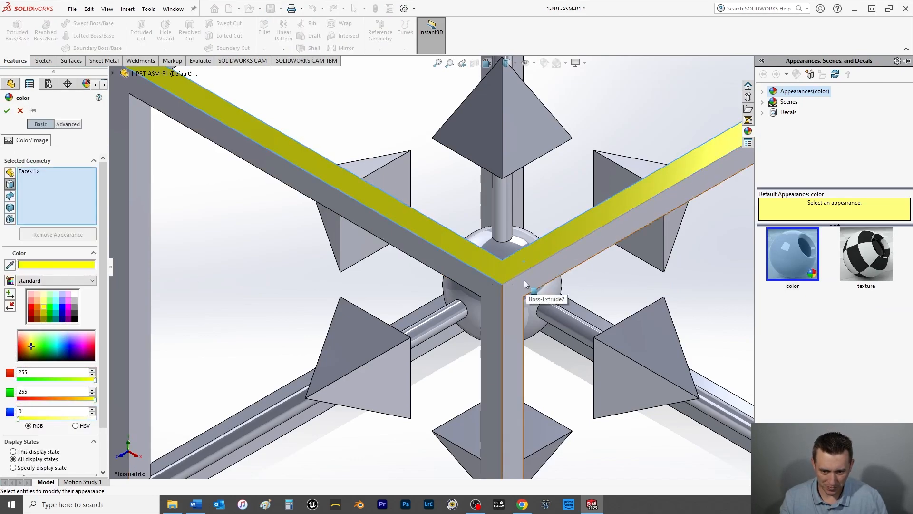
Step: Add the two outer side faces of the cube frame facing the isometric view to the yellow appearance and apply it
scroll(524, 280, up, 5)
click(510, 277)
click(502, 280)
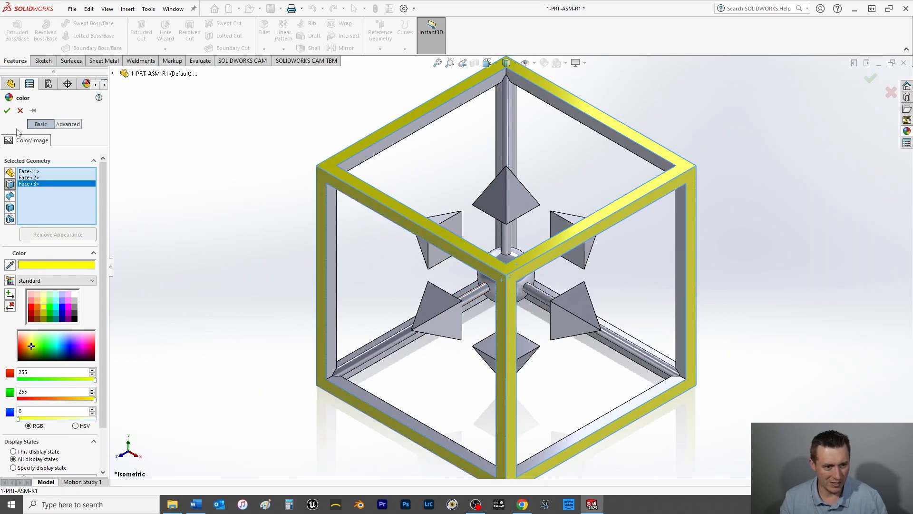
click(7, 111)
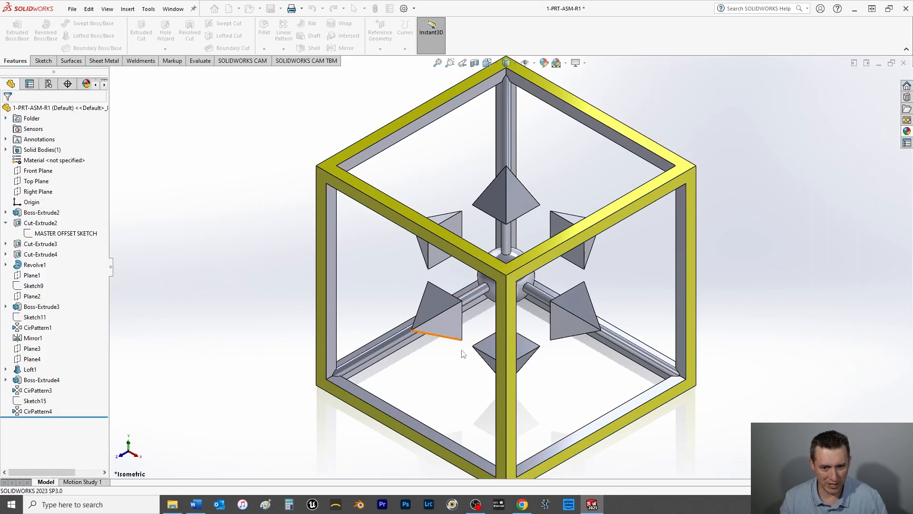
Step: Apply a red appearance (RGB 255, 0, 0) to all five faces of the front-left pyramid in the isometric view
click(449, 320)
right_click(449, 321)
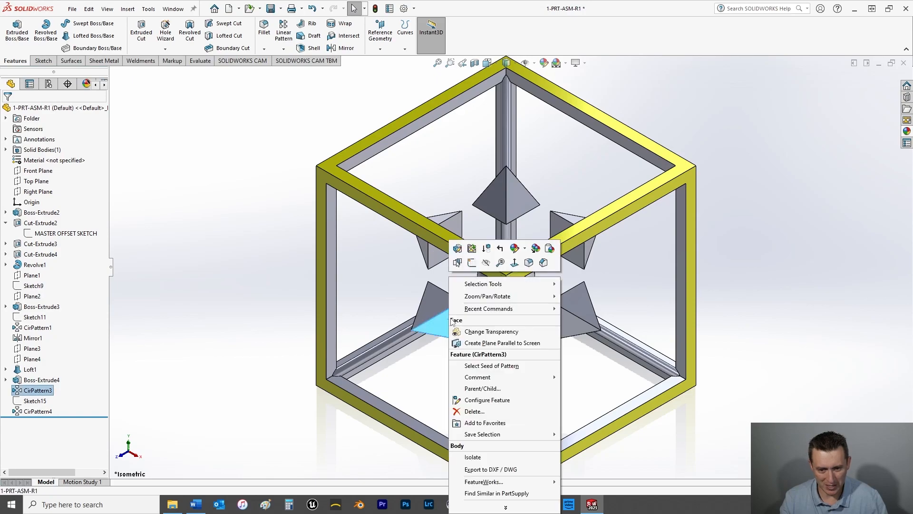
click(525, 250)
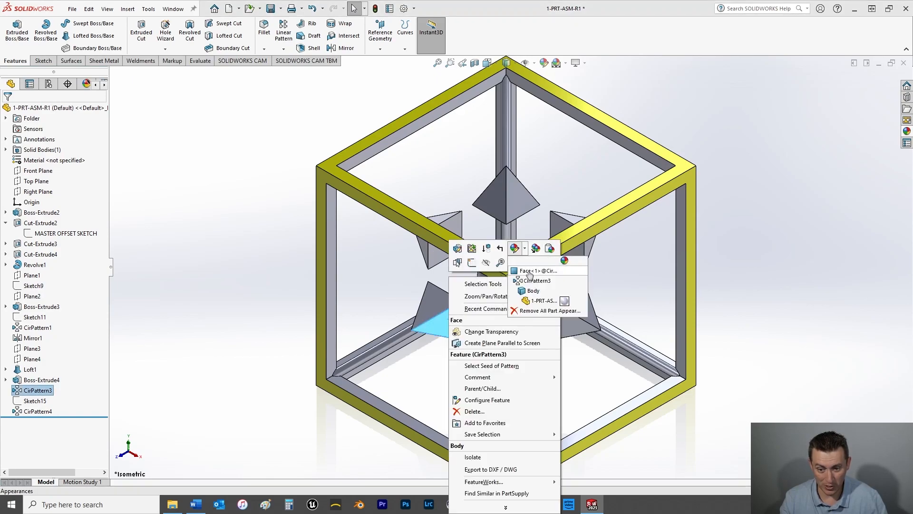
click(533, 271)
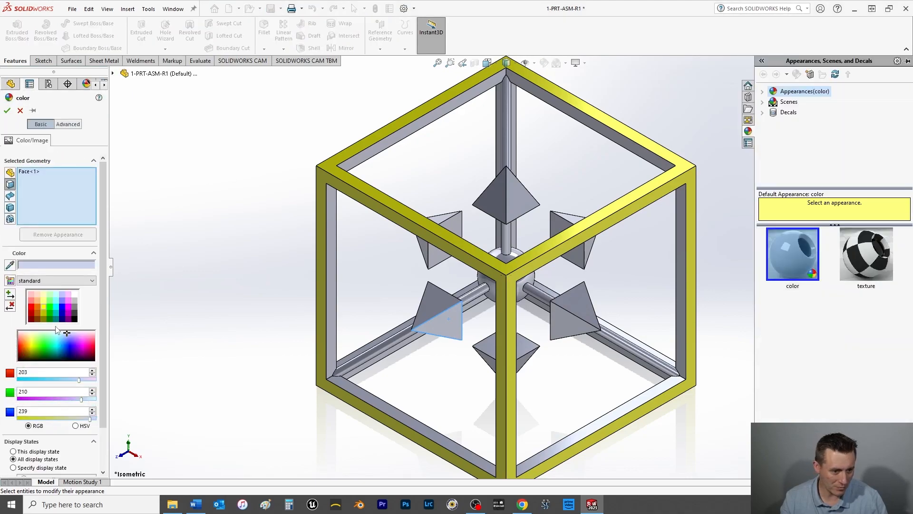
click(32, 309)
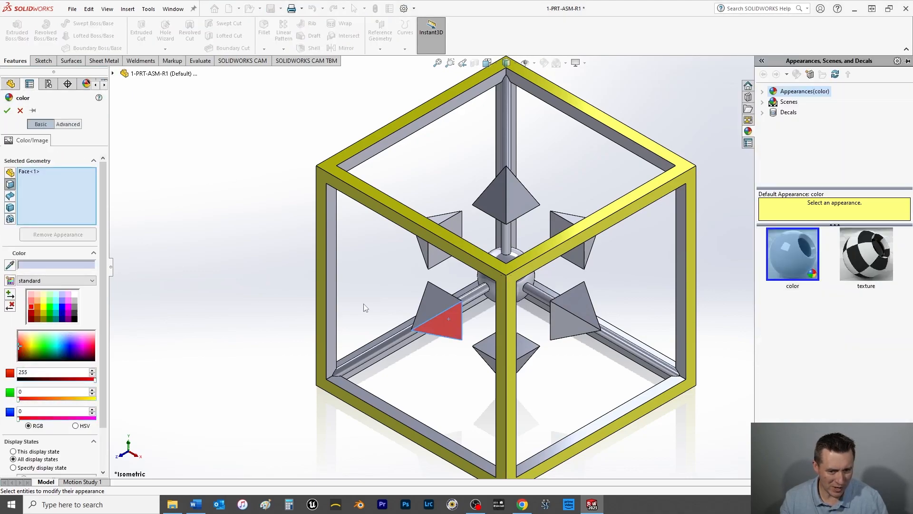
middle_drag(430, 312, 481, 278)
click(480, 277)
click(493, 309)
middle_drag(494, 312, 435, 303)
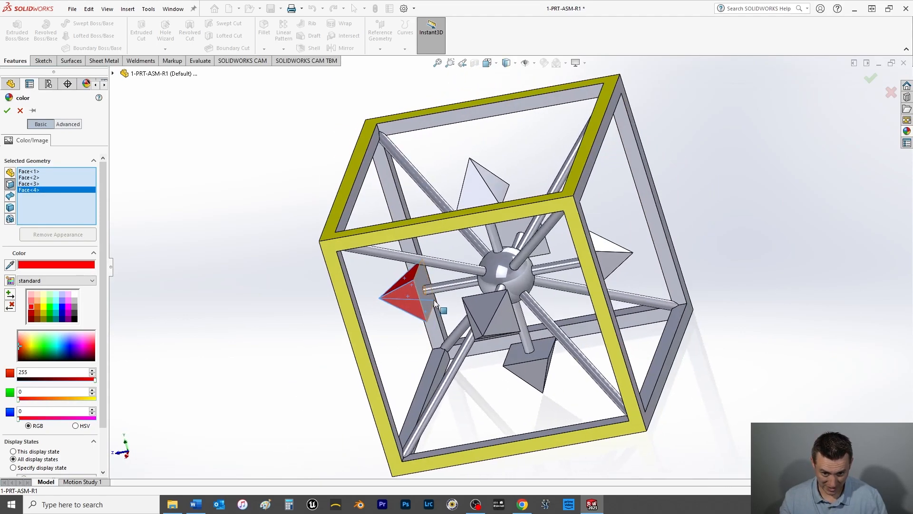
click(429, 304)
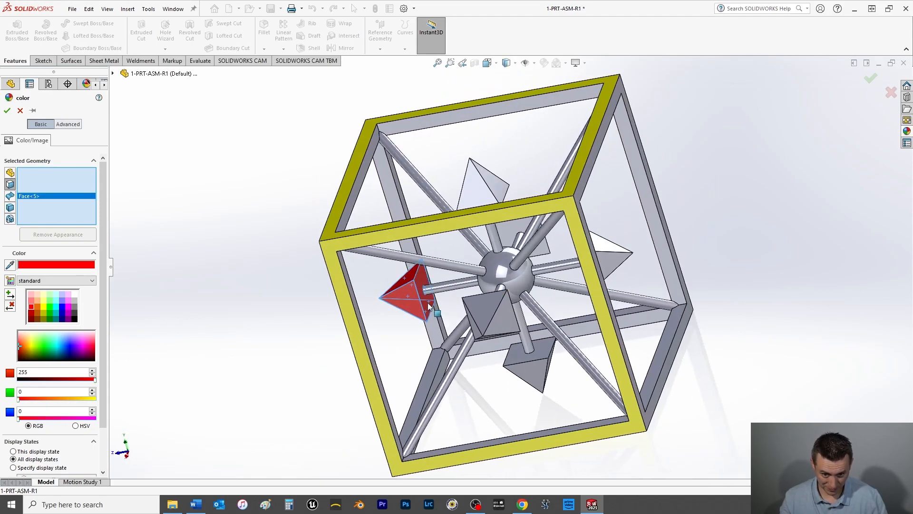
click(7, 110)
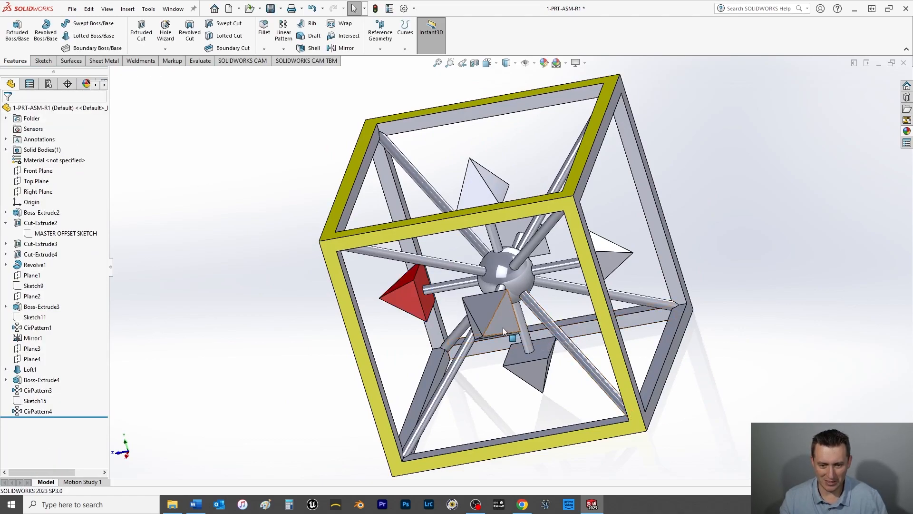
Step: Start a yellow appearance (RGB 255, 255, 0) on the inner edge faces of the cube frame's first opening
middle_drag(364, 271, 351, 308)
right_click(314, 247)
click(395, 220)
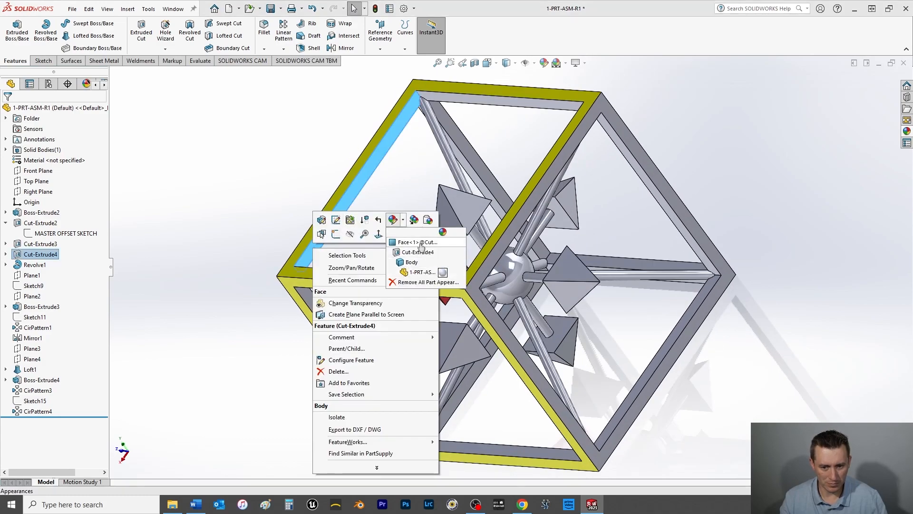
click(418, 243)
click(44, 307)
click(315, 306)
scroll(418, 428, down, 5)
click(431, 338)
click(464, 349)
click(475, 383)
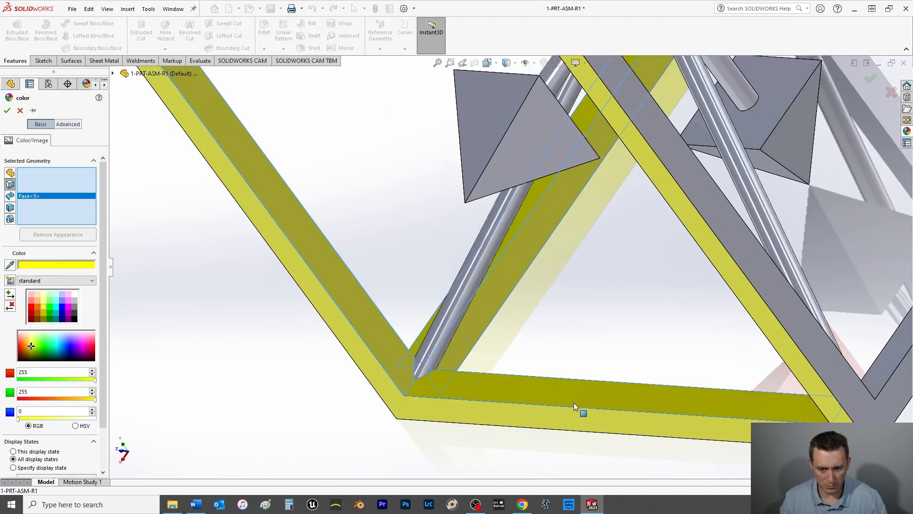
Step: Extend the yellow appearance to the uncolored outer face on the frame's underside and the inner faces around its lower openings
scroll(578, 403, up, 6)
click(630, 312)
scroll(670, 302, down, 3)
click(666, 266)
scroll(656, 286, up, 6)
middle_drag(594, 295, 567, 221)
scroll(566, 221, down, 5)
click(544, 204)
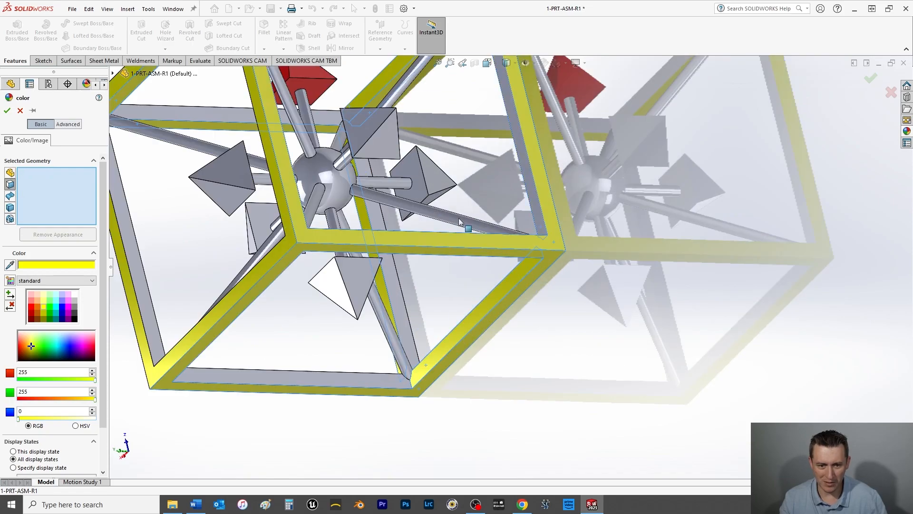
middle_drag(428, 295, 381, 286)
scroll(266, 347, down, 5)
click(281, 333)
click(351, 319)
scroll(352, 318, up, 4)
middle_drag(353, 318, 333, 257)
click(334, 267)
middle_drag(414, 223, 447, 152)
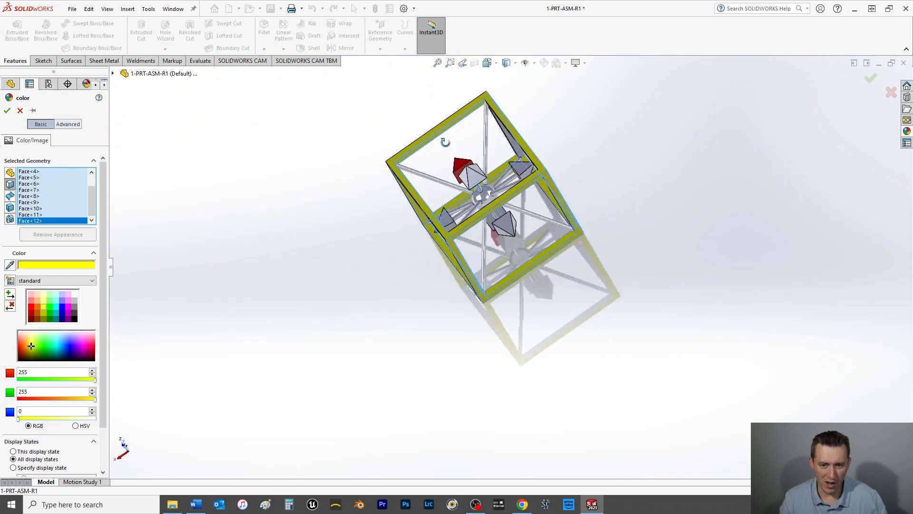
Step: Add the uncolored frame faces on the far side of the cube to the yellow appearance, including those behind the sphere
scroll(476, 142, down, 8)
click(510, 138)
click(465, 188)
click(454, 298)
scroll(463, 279, up, 6)
scroll(512, 235, up, 10)
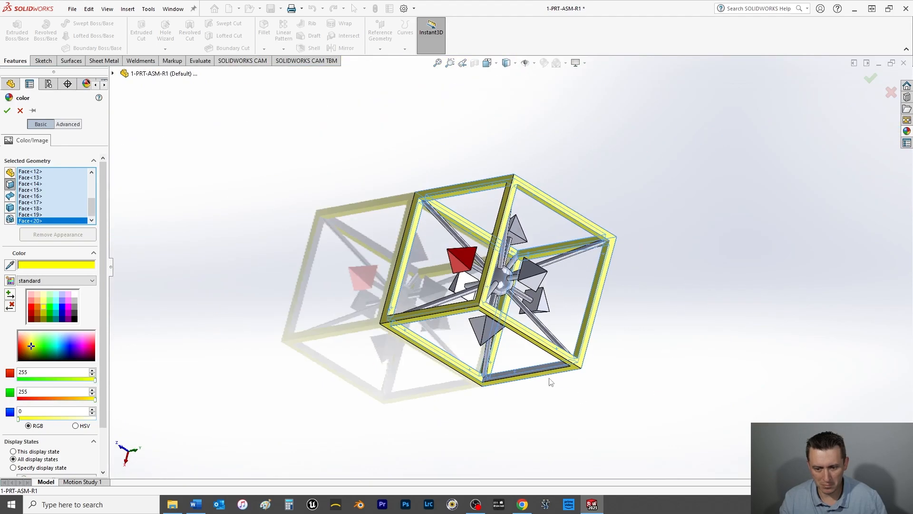
scroll(548, 372, down, 9)
click(547, 362)
middle_drag(188, 350, 457, 384)
scroll(457, 384, up, 7)
click(488, 371)
click(516, 373)
scroll(441, 295, down, 5)
scroll(440, 286, up, 6)
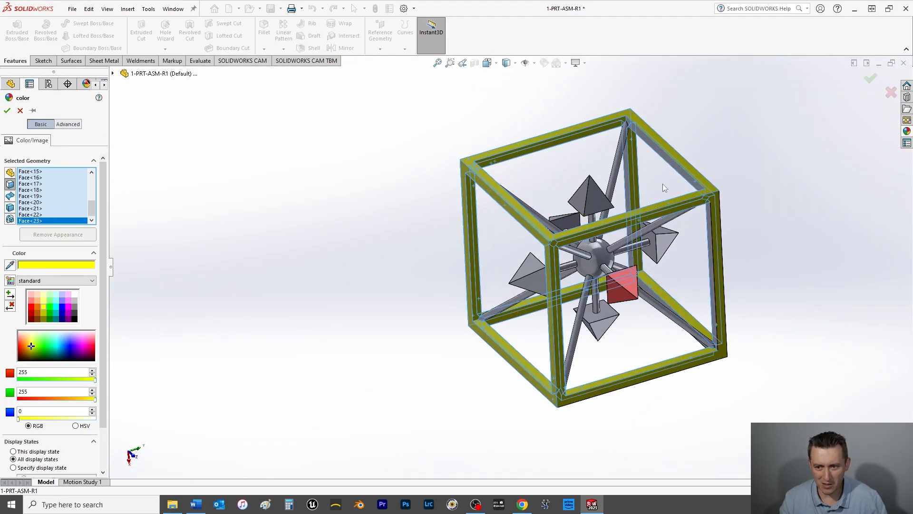
Step: Add the last gray inner faces of the cube frame to the yellow appearance and apply it
scroll(651, 186, down, 5)
click(602, 155)
click(496, 180)
scroll(713, 310, down, 8)
click(463, 264)
click(399, 298)
scroll(398, 298, up, 4)
scroll(398, 298, up, 8)
middle_drag(398, 298, 267, 380)
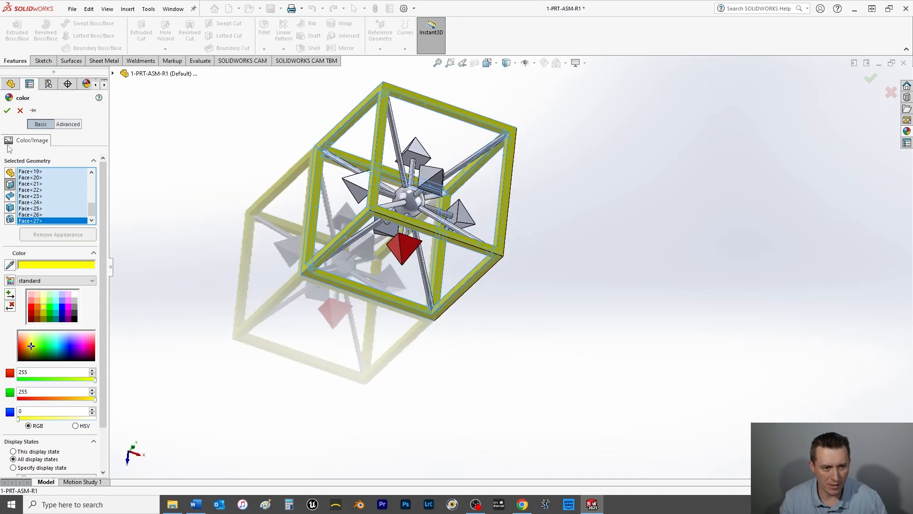
click(7, 110)
Step: Edit the colored pyramid's red appearance (RGB 255, 0, 0) and add the exposed faces of the neighboring gray pyramids
scroll(395, 233, down, 6)
right_click(434, 263)
click(502, 239)
click(526, 259)
click(403, 223)
click(373, 225)
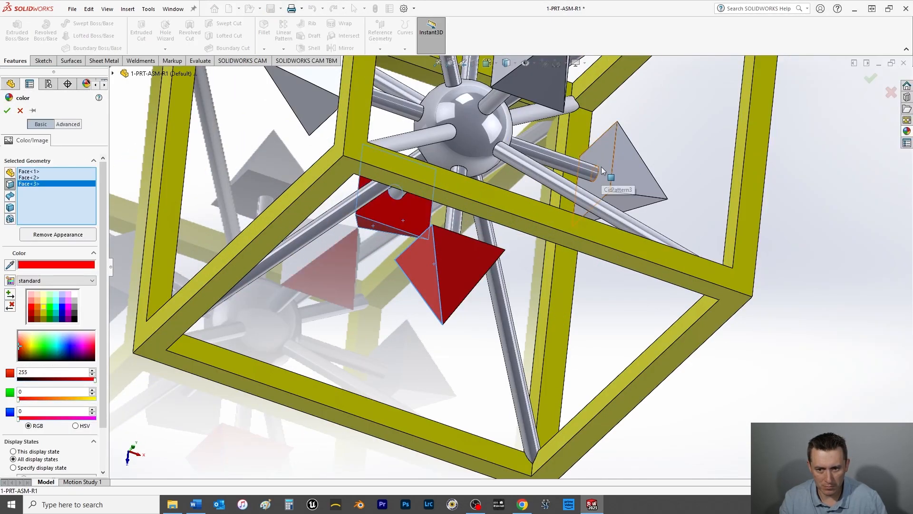
click(607, 161)
click(630, 198)
click(533, 86)
click(308, 106)
click(323, 79)
Step: Extend the red appearance to more gray pyramid faces on the other sides of the cube
scroll(410, 166, up, 3)
click(504, 122)
click(501, 102)
click(483, 99)
middle_drag(556, 142, 512, 154)
scroll(514, 153, down, 2)
click(477, 177)
click(468, 160)
click(358, 160)
middle_drag(542, 230, 409, 162)
click(488, 101)
click(533, 264)
click(584, 205)
Step: Add the remaining gray pyramid faces to the red appearance, apply it, and save the part
middle_drag(428, 295, 457, 199)
click(460, 150)
click(429, 97)
middle_drag(430, 102, 391, 222)
click(379, 180)
click(515, 333)
scroll(518, 320, up, 5)
middle_drag(518, 320, 509, 302)
click(510, 255)
middle_drag(511, 248, 518, 191)
scroll(518, 190, down, 5)
click(527, 233)
middle_drag(574, 213, 533, 219)
click(7, 110)
key(ctrl+s)
Step: Apply a green appearance (RGB 0, 255, 0) to the face of the central sphere
right_click(586, 301)
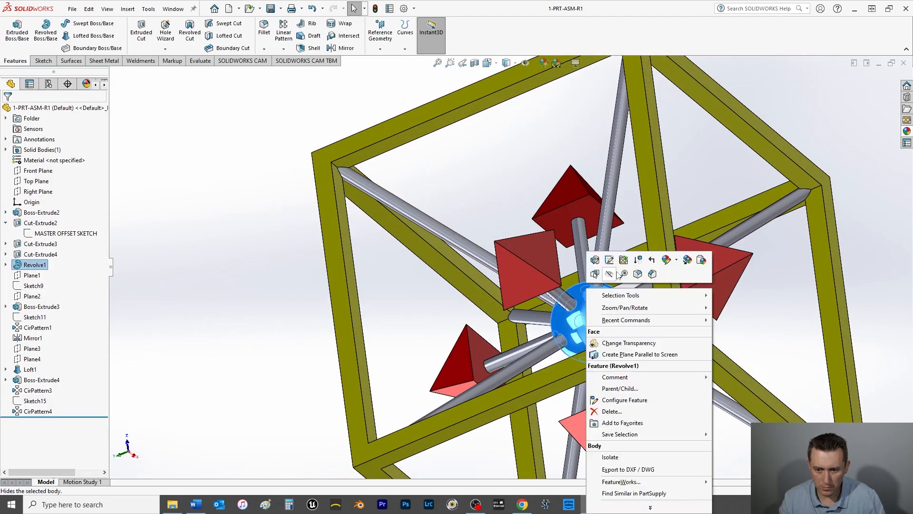
click(686, 260)
click(686, 282)
click(51, 306)
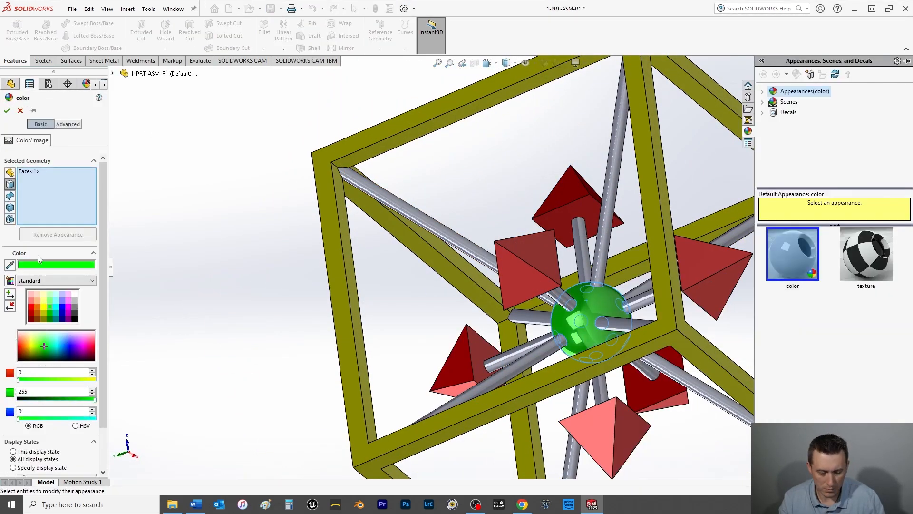
click(7, 111)
Step: Apply a cyan appearance (RGB 0, 255, 255) to all corner rods and pyramid connecting rods
right_click(614, 143)
click(692, 117)
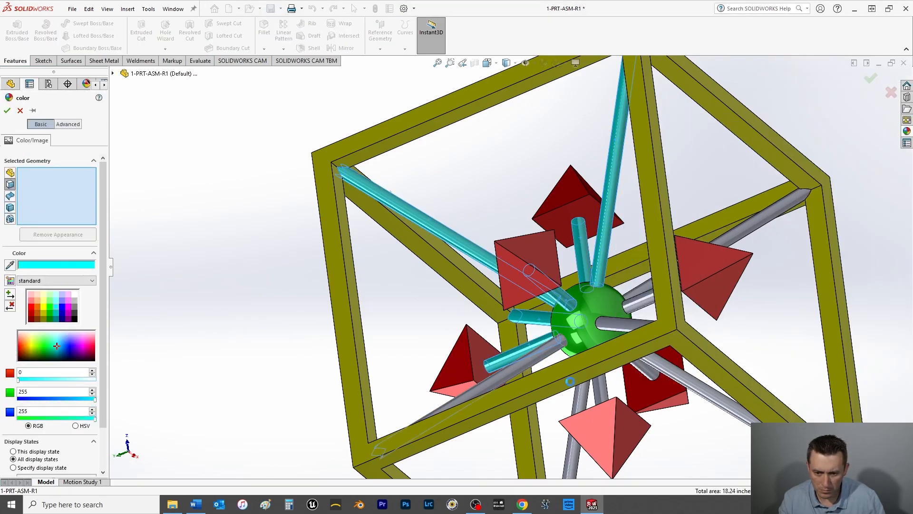
scroll(550, 316, up, 5)
middle_drag(550, 316, 415, 378)
click(7, 110)
Step: Show the fully colored model in the isometric view
middle_drag(603, 252, 488, 216)
key(space)
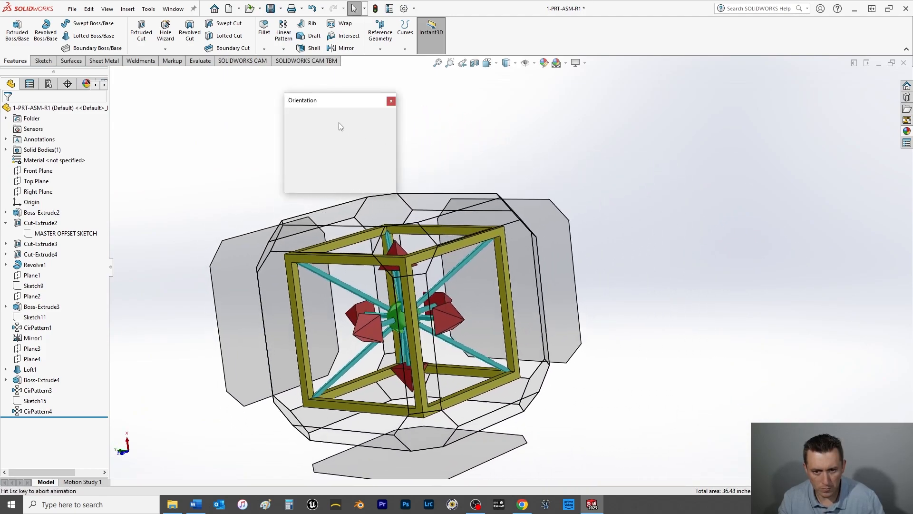
click(382, 133)
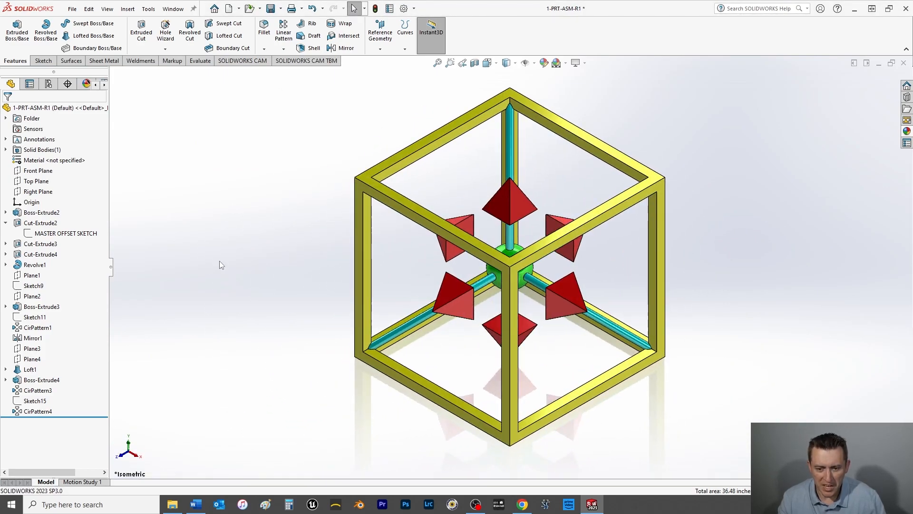